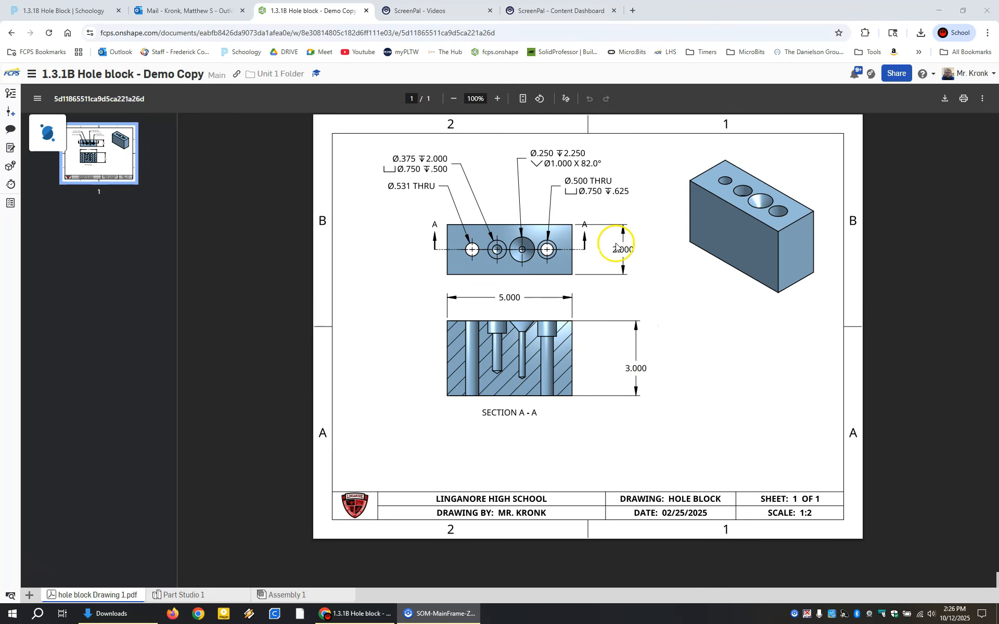
Step: Start a sketch on the Top plane of Part Studio 1, seen in the top view
left_click(184, 596)
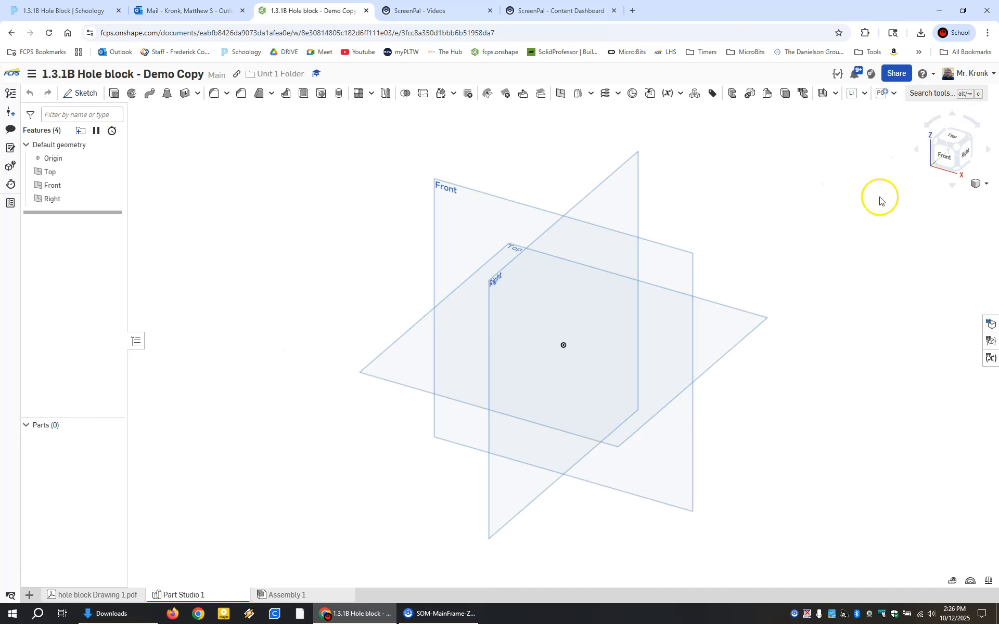
left_click(954, 141)
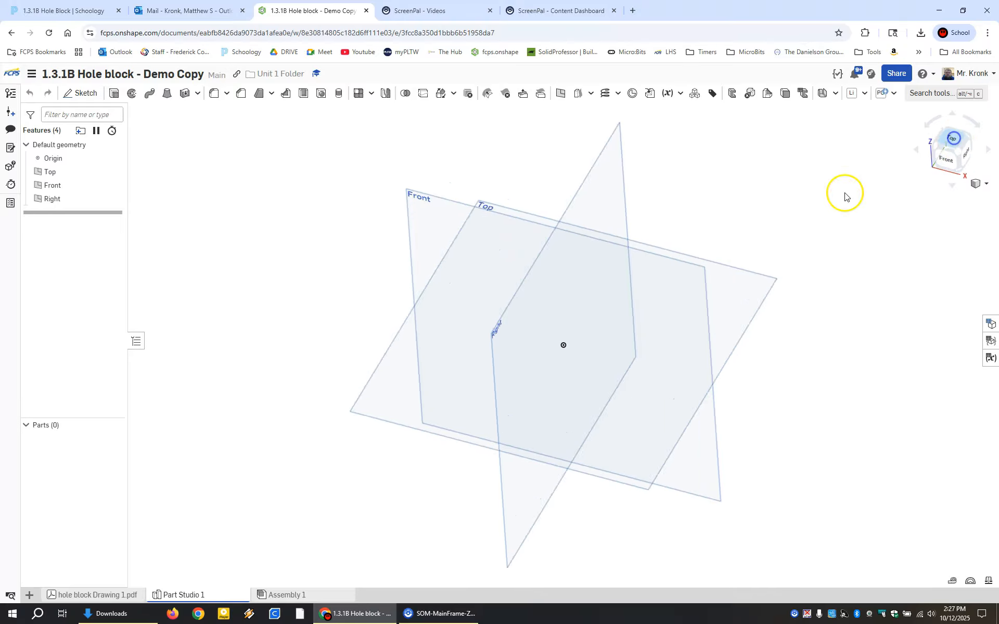
left_click(76, 93)
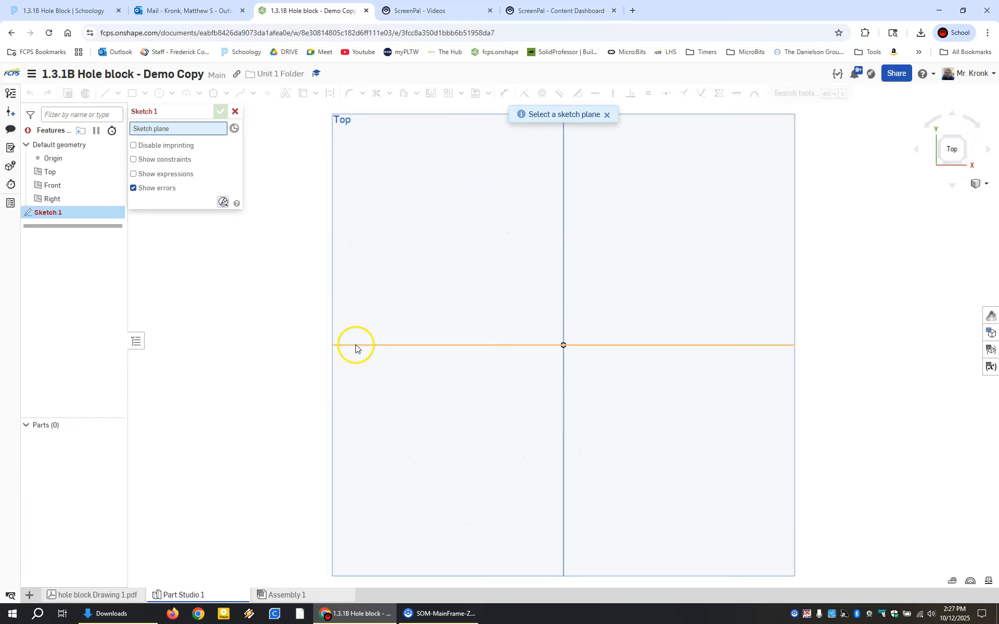
left_click(401, 260)
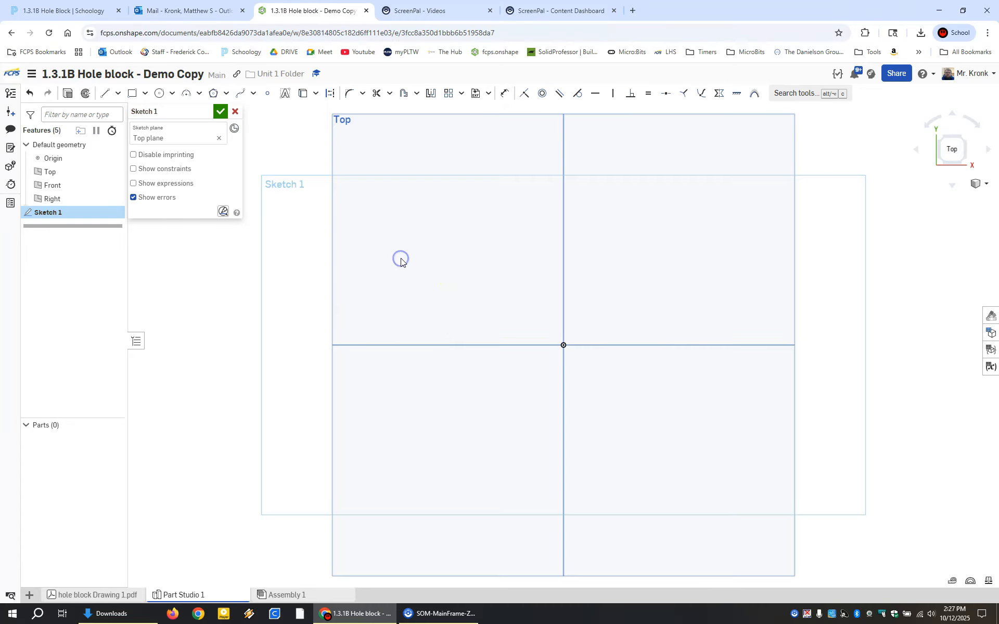
Step: Draw a center-point rectangle at the origin, 5 in wide and 2 in high, and place both dimensions outside it
key("g")
left_click(564, 345)
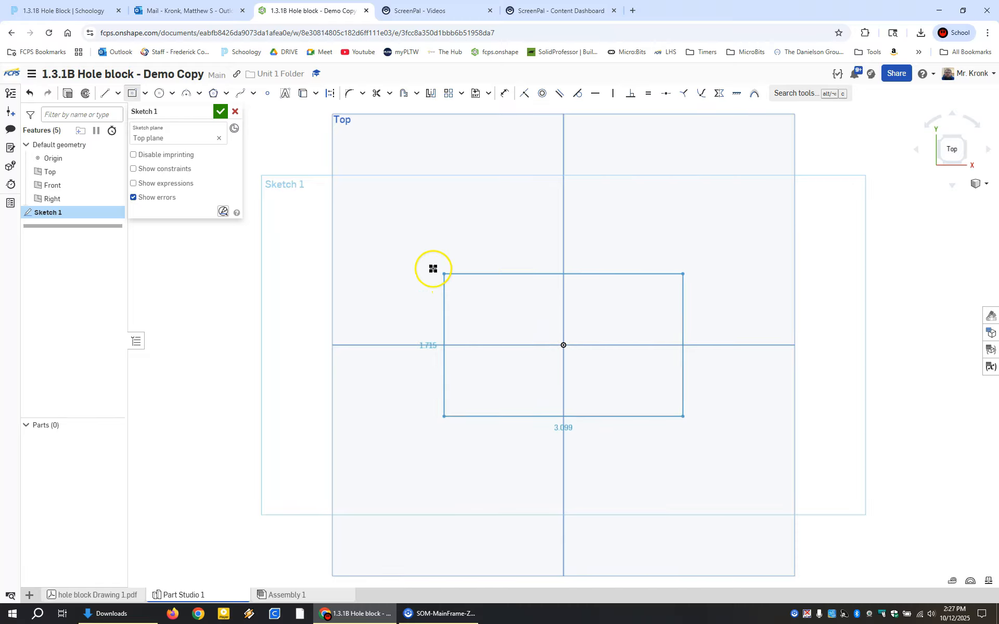
left_click(421, 265)
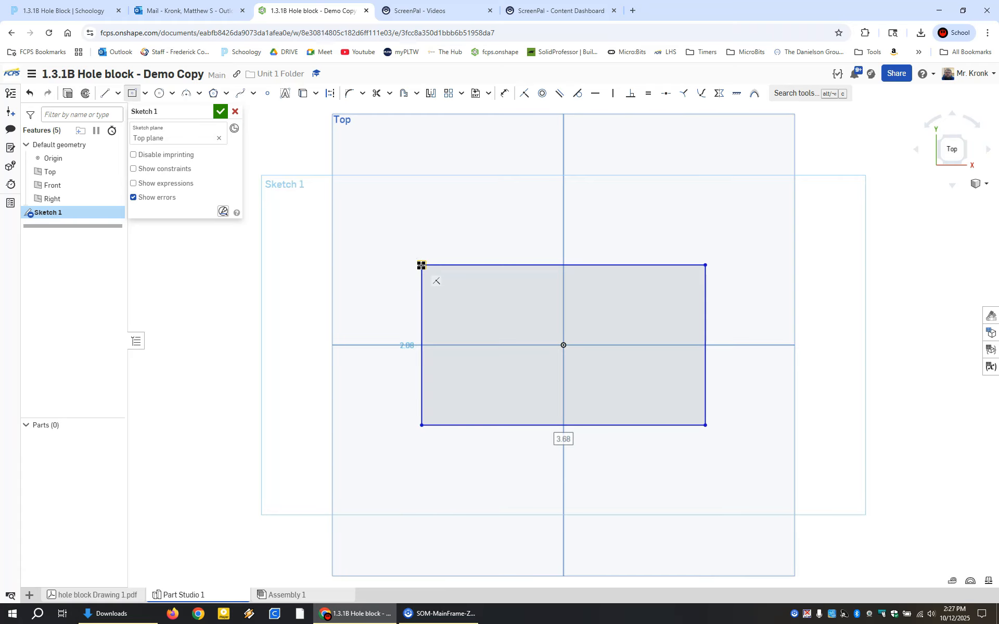
type("5")
key("Return")
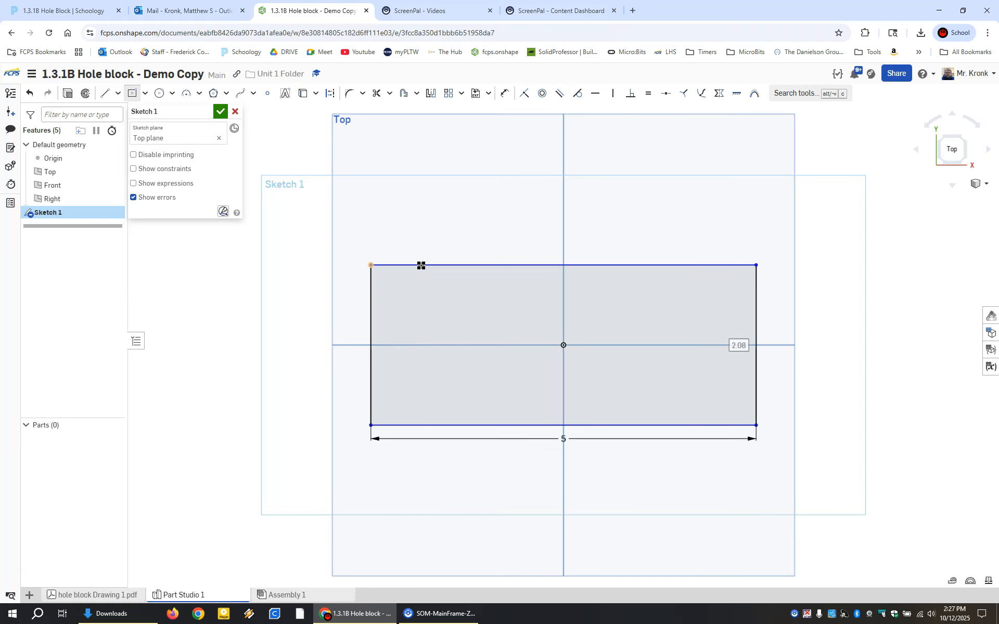
type("2")
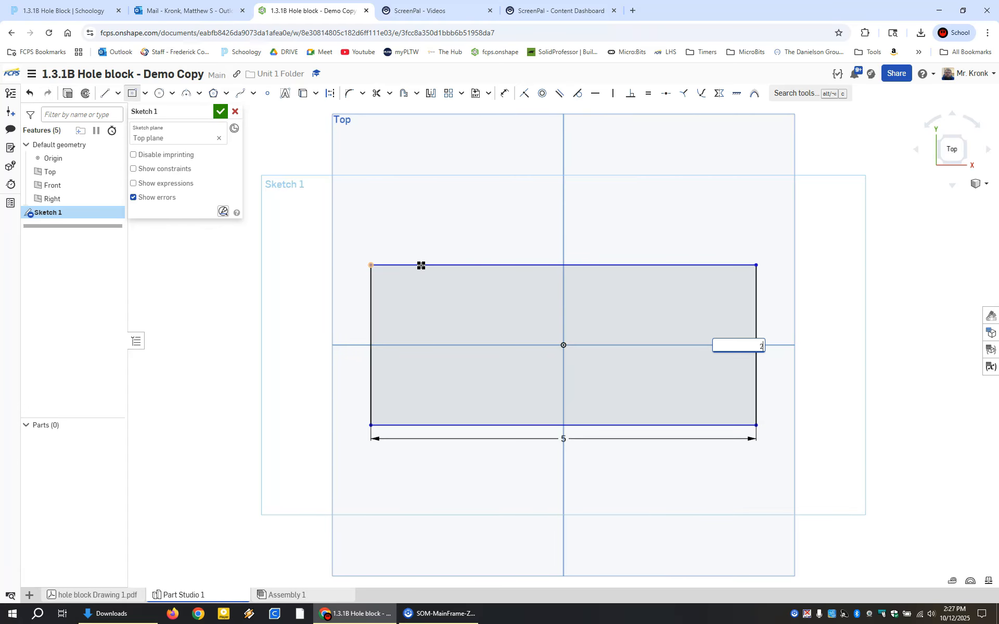
key("Return")
key("Escape")
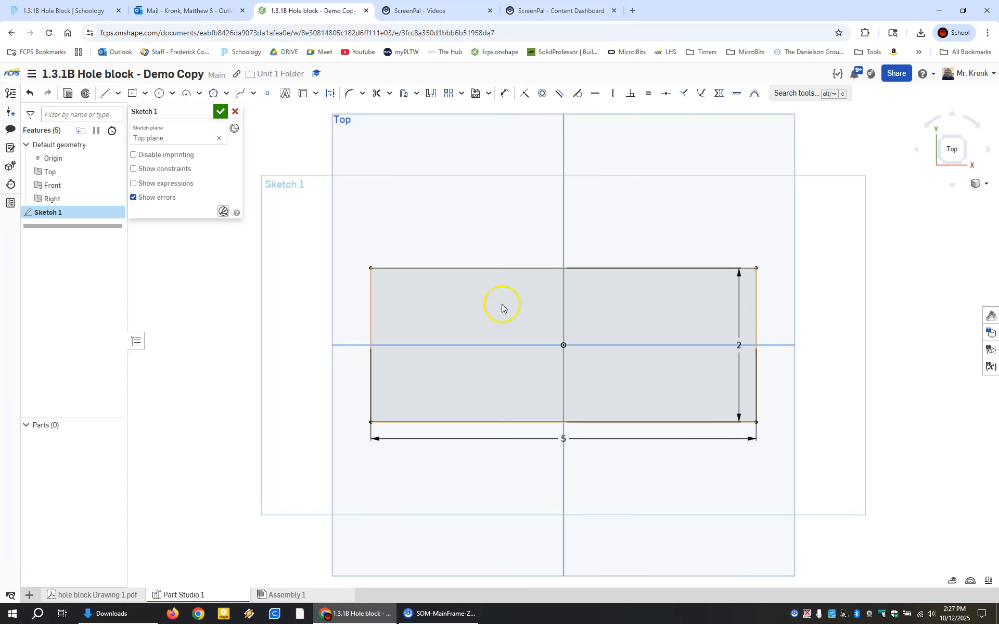
left_click_drag(785, 351, 800, 352)
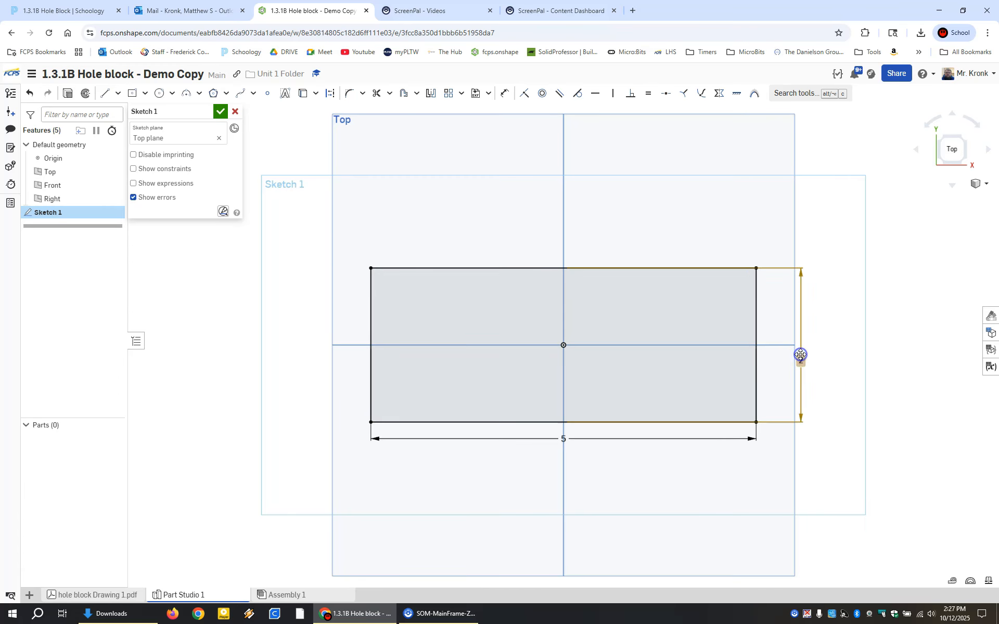
left_click_drag(564, 439, 559, 466)
Step: Finish the rectangle sketch and extrude it as a new solid with a blind depth of 3 in
right_click_drag(457, 487, 449, 457)
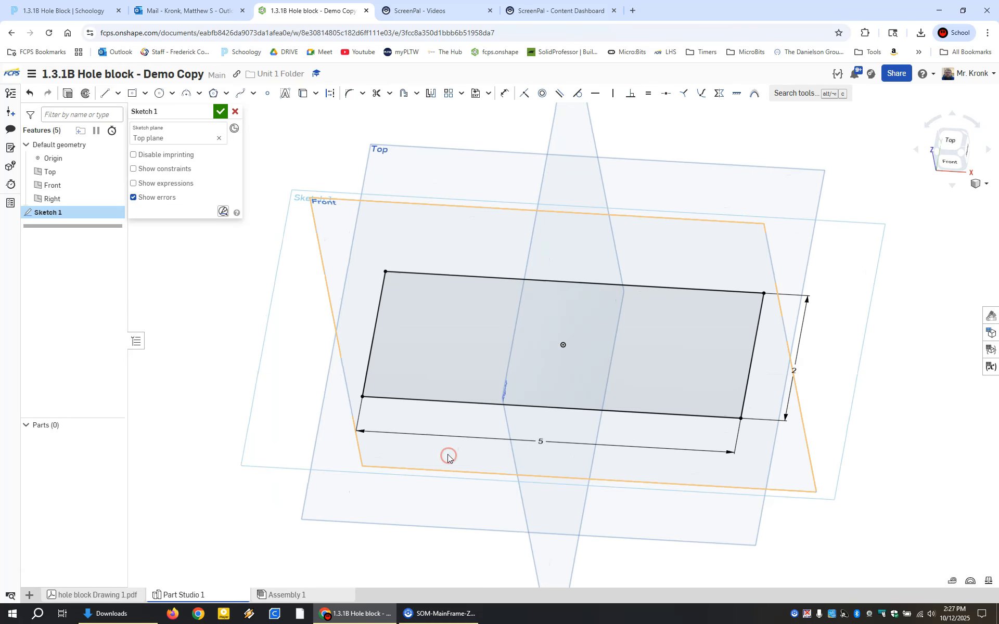
key("Return")
key("shift+e")
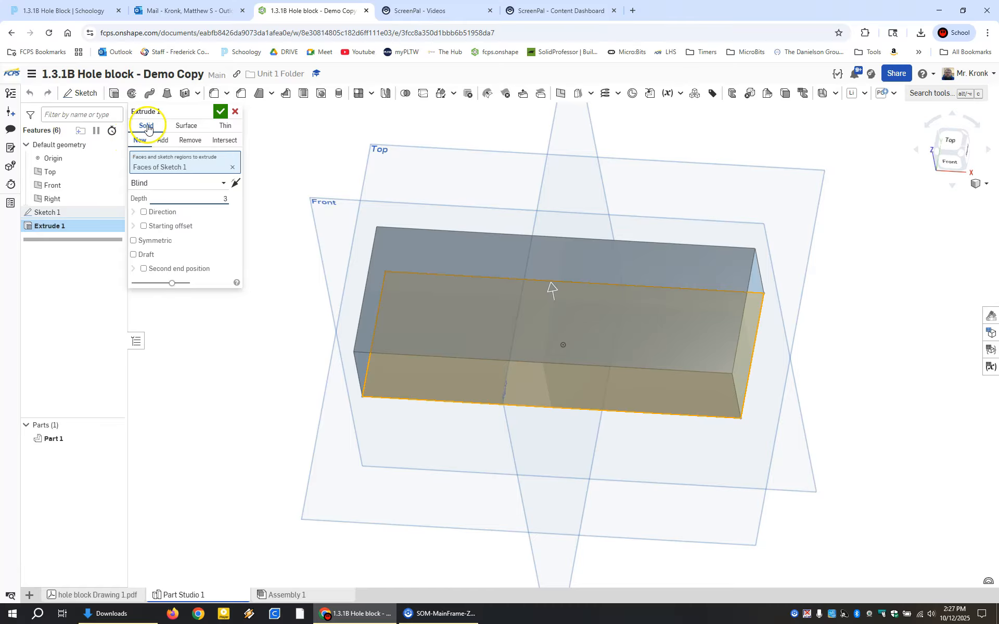
type("3")
left_click(220, 111)
mouse_move(323, 334)
right_mouse_down()
mouse_move(329, 305)
mouse_move(319, 314)
mouse_move(350, 336)
mouse_move(306, 340)
mouse_move(314, 333)
right_mouse_up()
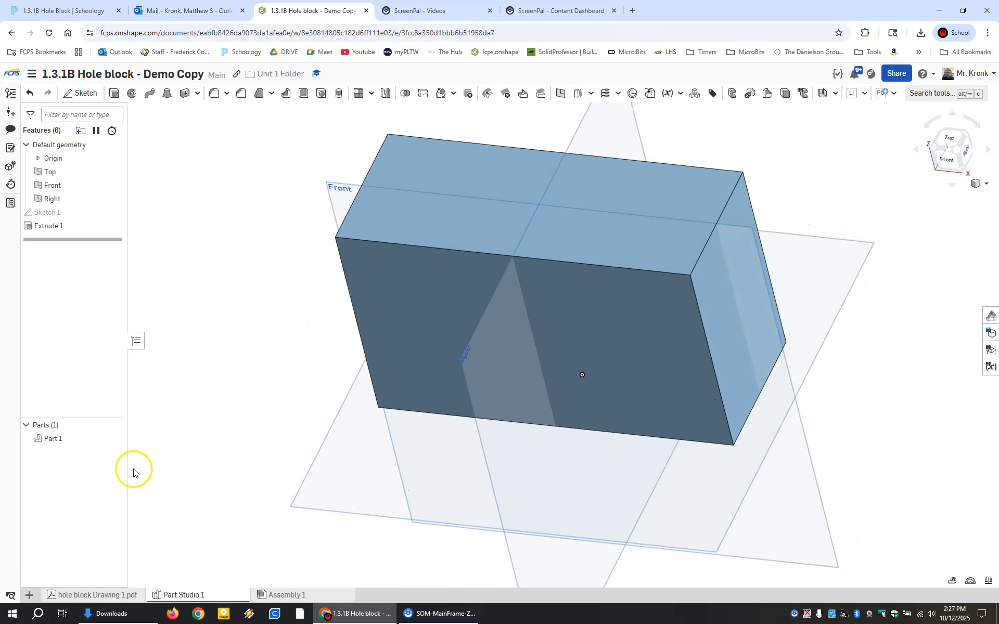
Step: Check the hole block drawing PDF for the hole layout and start a sketch on the block's top face
mouse_move(107, 596)
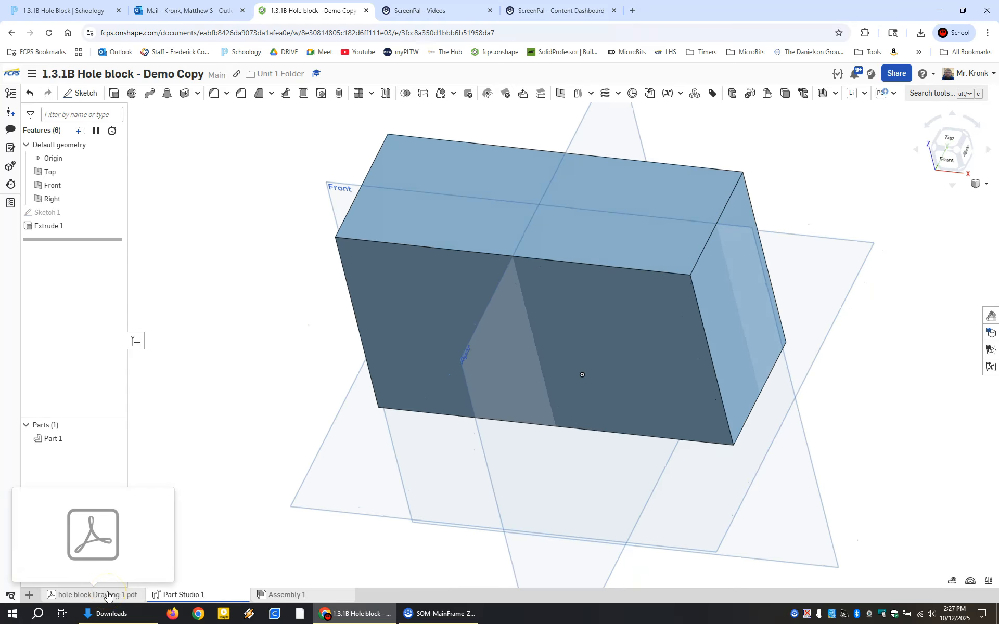
left_click(108, 595)
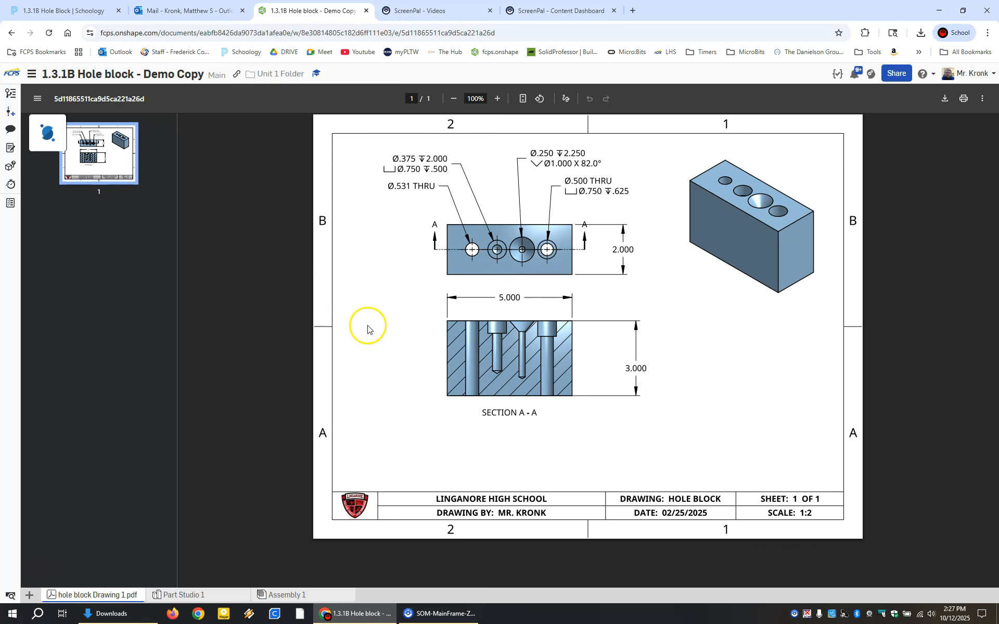
left_click(178, 596)
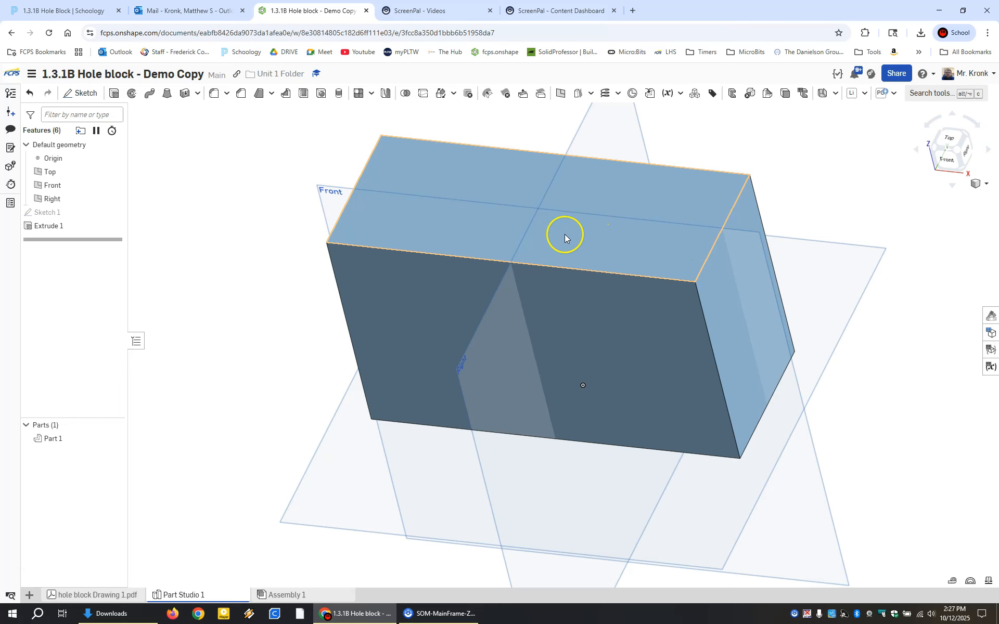
left_click(452, 237)
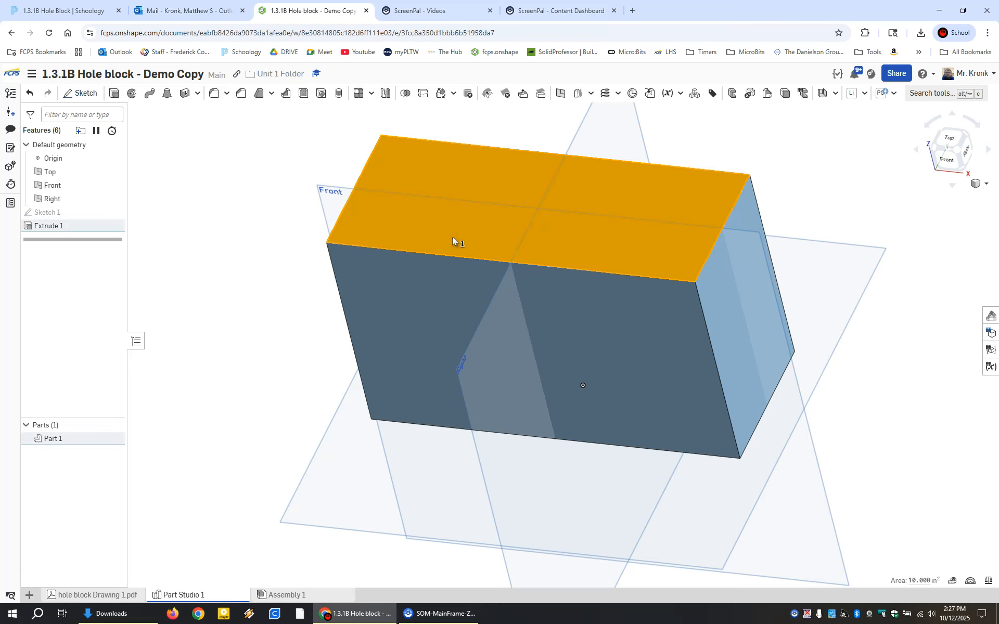
key("n")
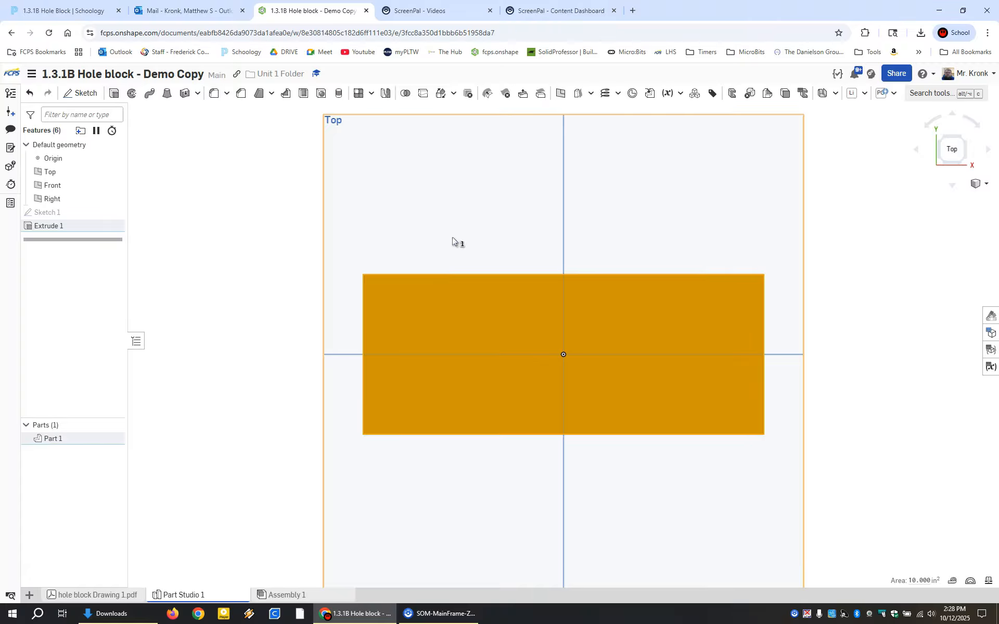
key("shift+s")
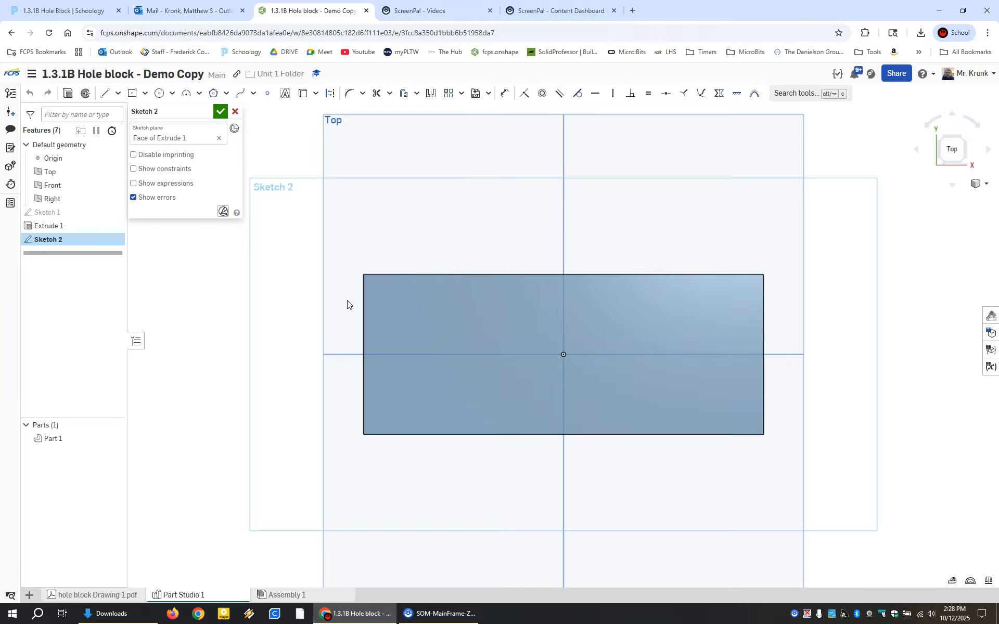
Step: Draw vertical and horizontal construction lines through the center of the top face, each reaching from edge to edge
left_click(330, 95)
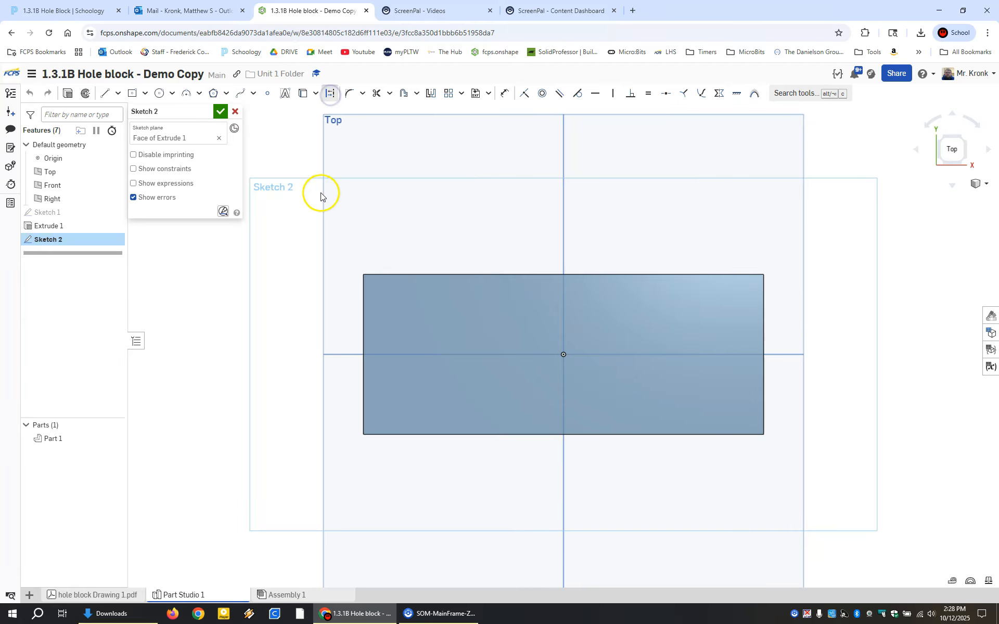
left_click(105, 95)
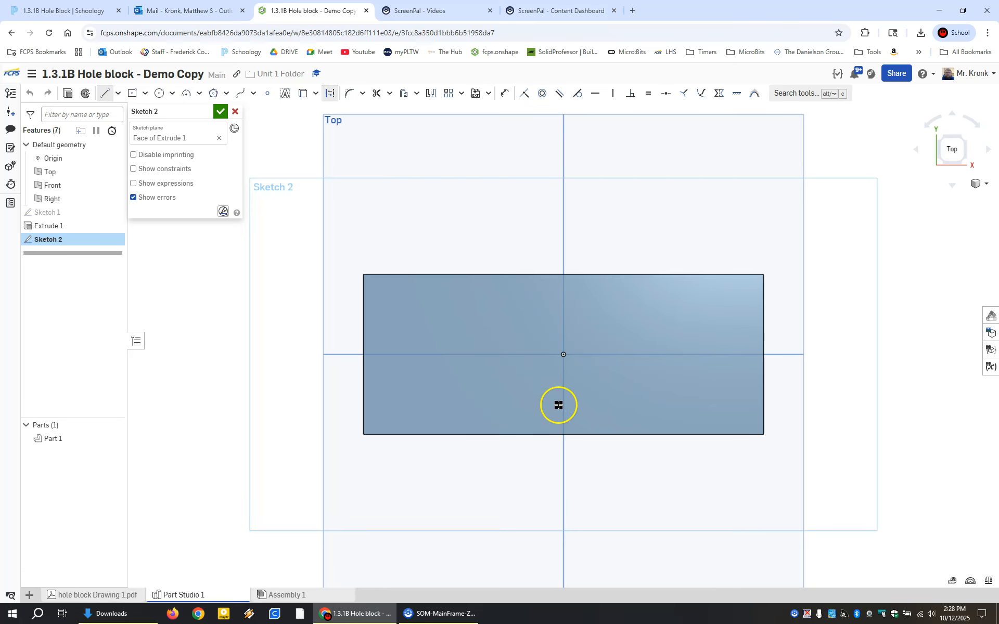
left_click_drag(563, 274, 563, 434)
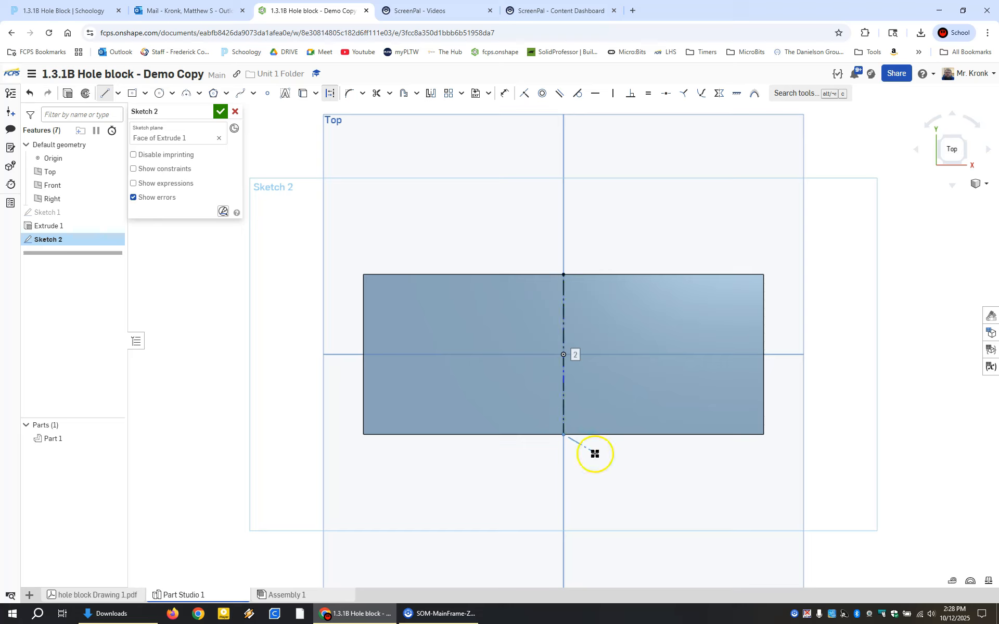
key("Escape")
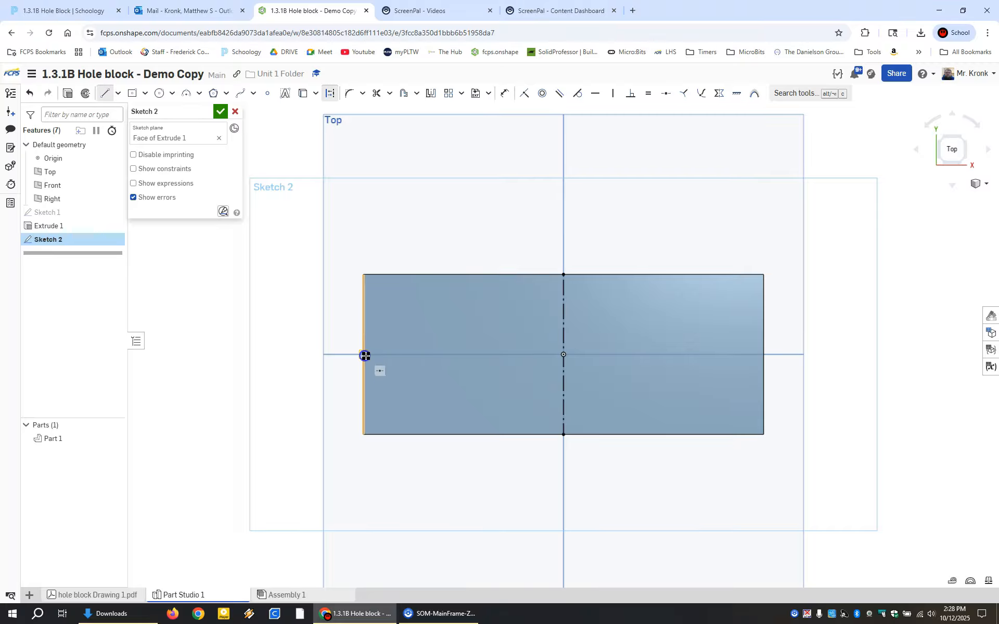
left_click(762, 354)
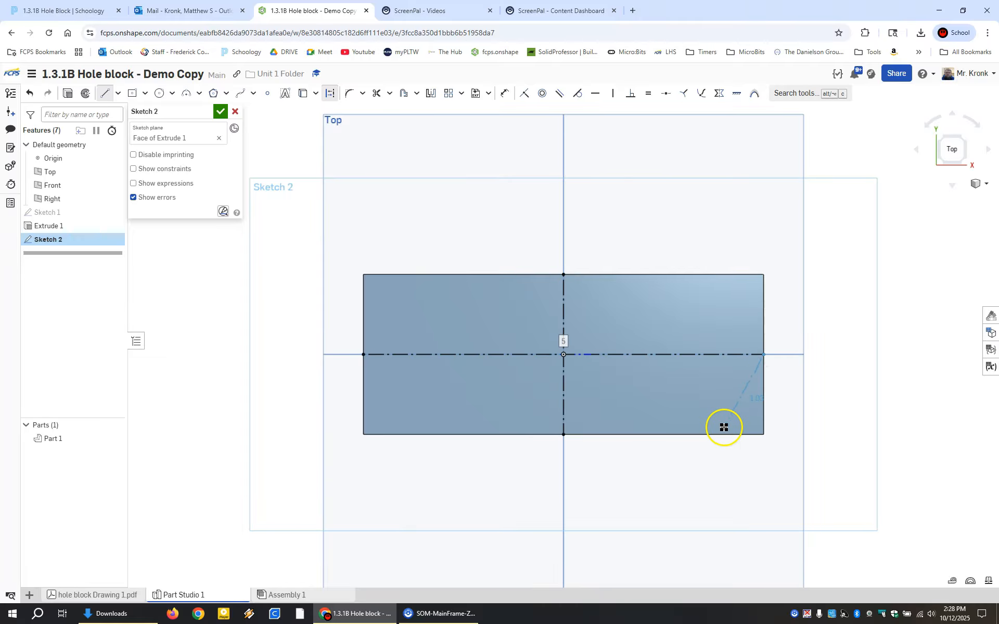
key("Escape")
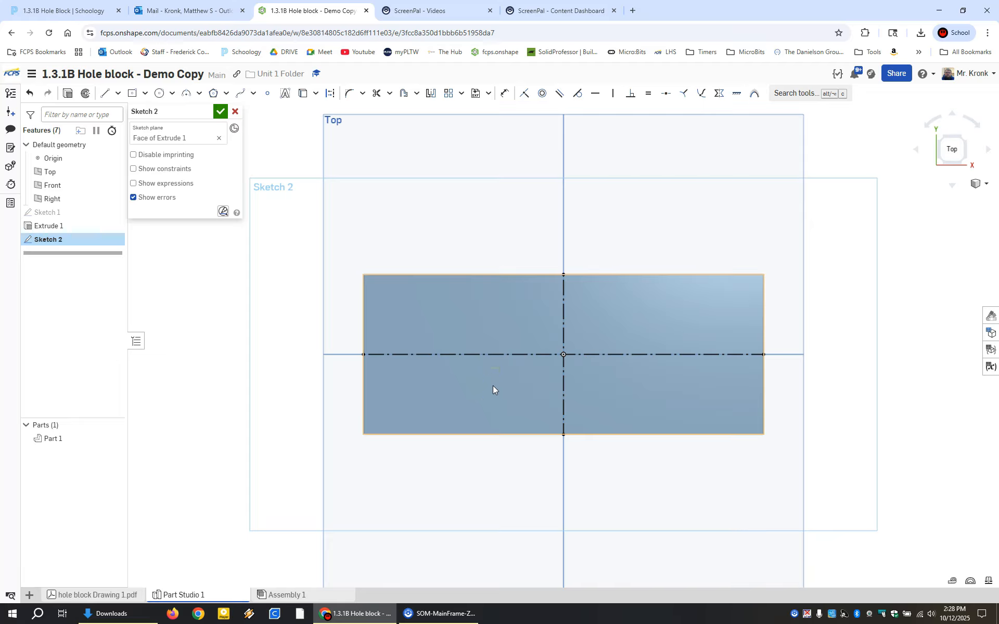
Step: Draw two full-height vertical construction lines on the left half of the top face, the first about 0.79 in from the left edge
key("l")
key("q")
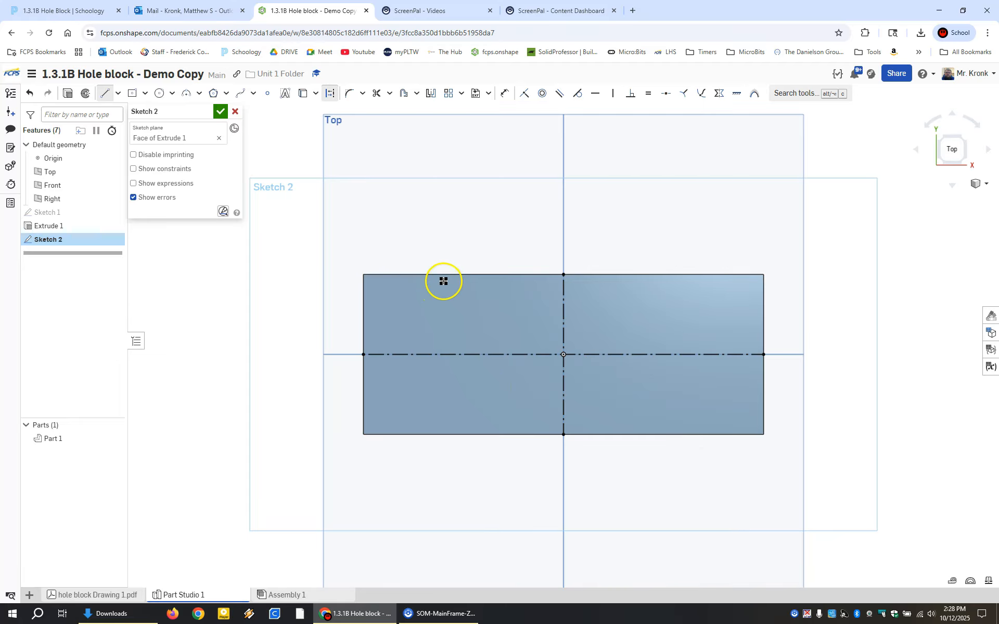
left_click(426, 275)
left_click(425, 433)
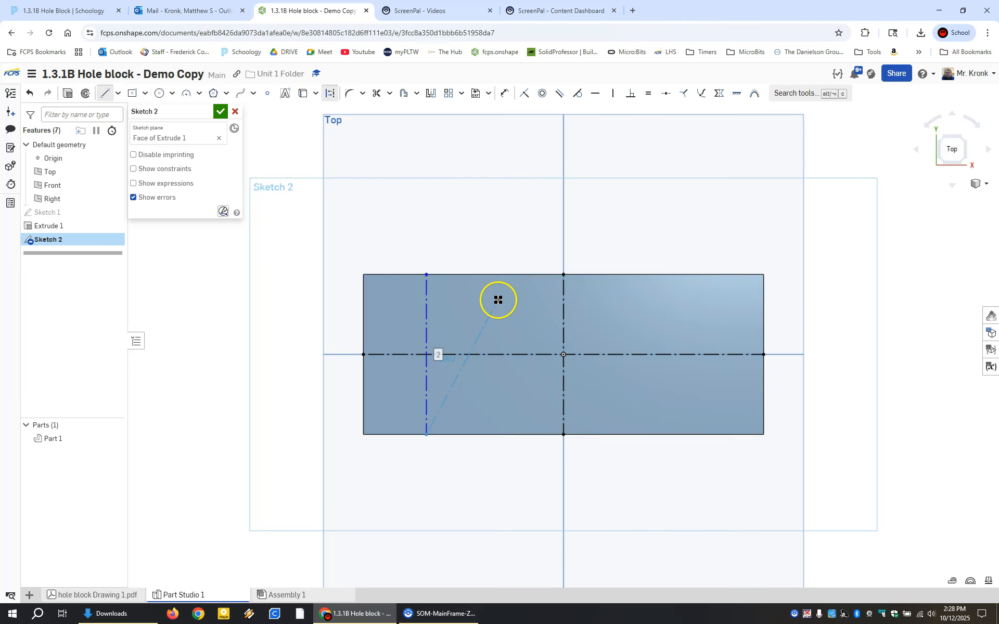
key("Escape")
key("l")
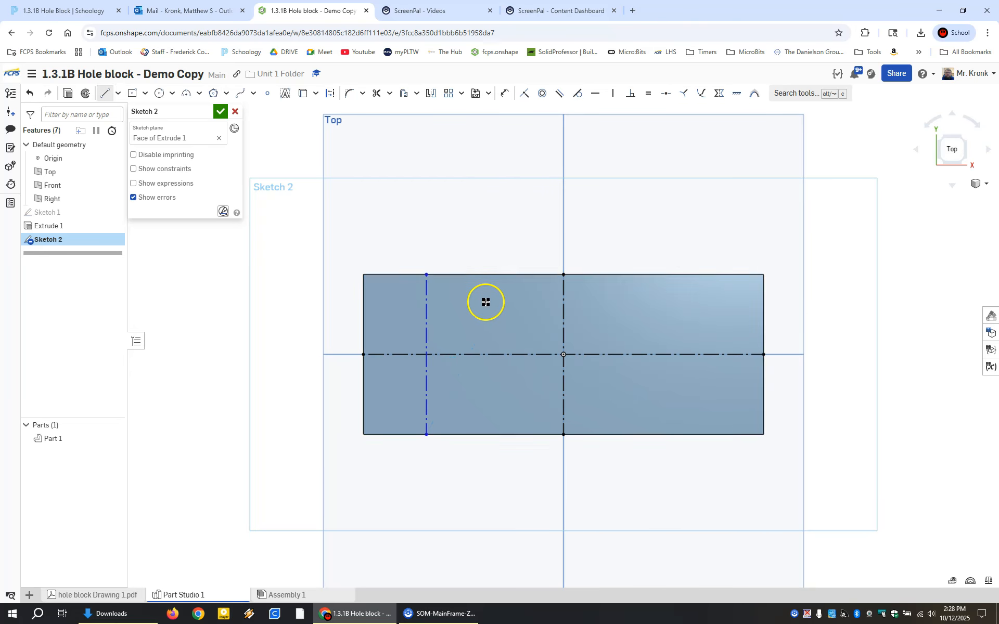
key("q")
left_click(500, 276)
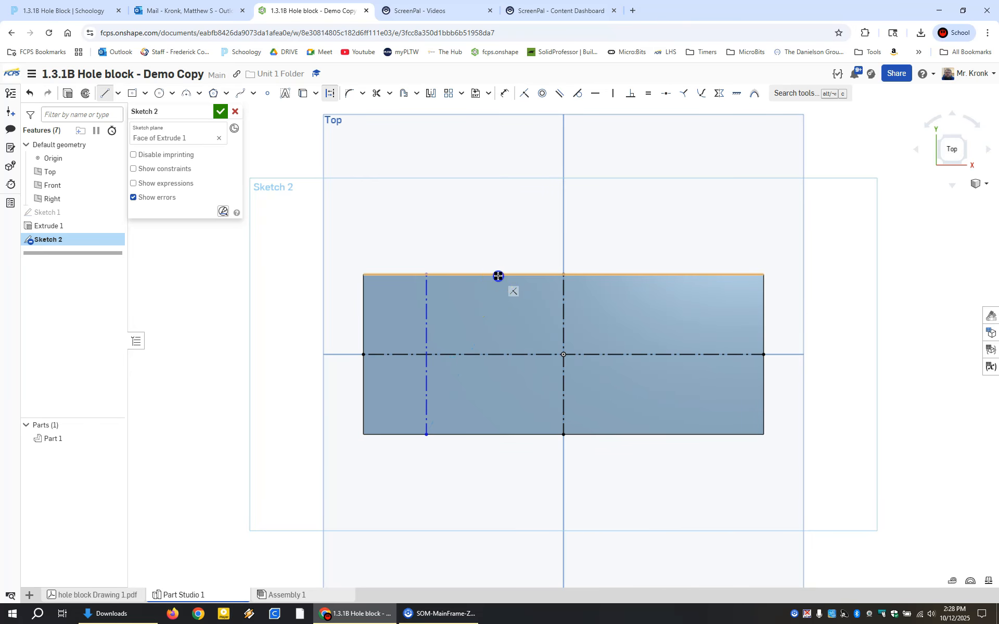
left_click(499, 432)
key("Escape")
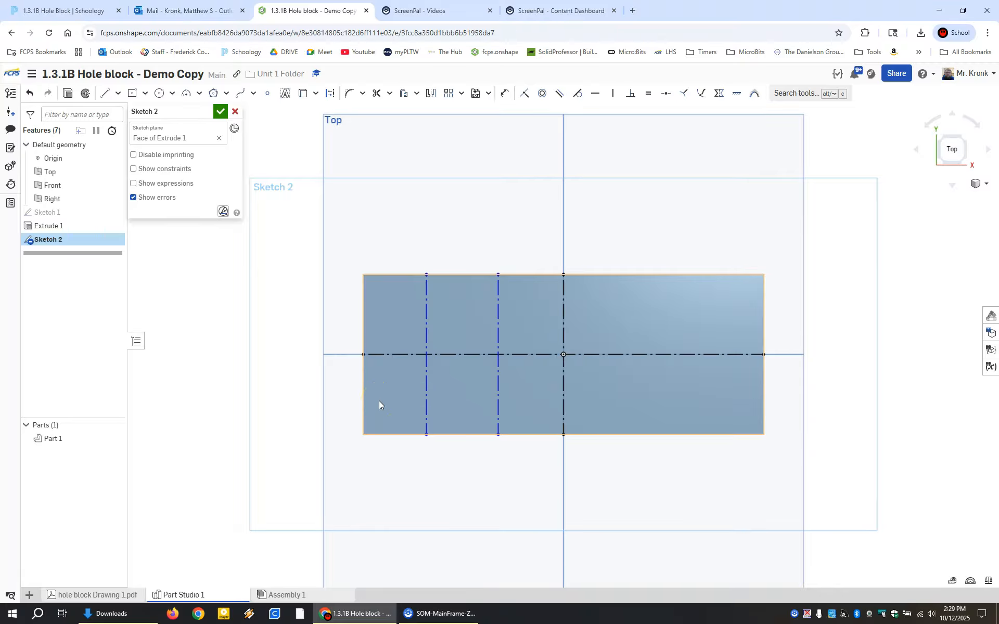
Step: Dimension the leftmost vertical construction line 1 in from the block's left edge
left_click(373, 358)
left_click(495, 355)
key("d")
left_click(426, 369)
left_click(363, 375)
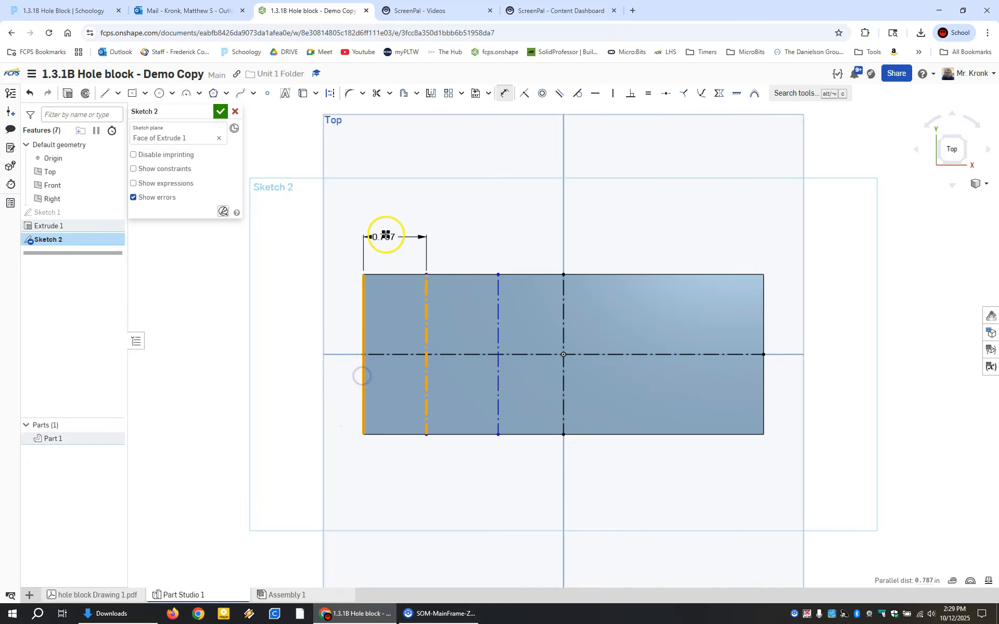
left_click(387, 233)
type("1")
key("Return")
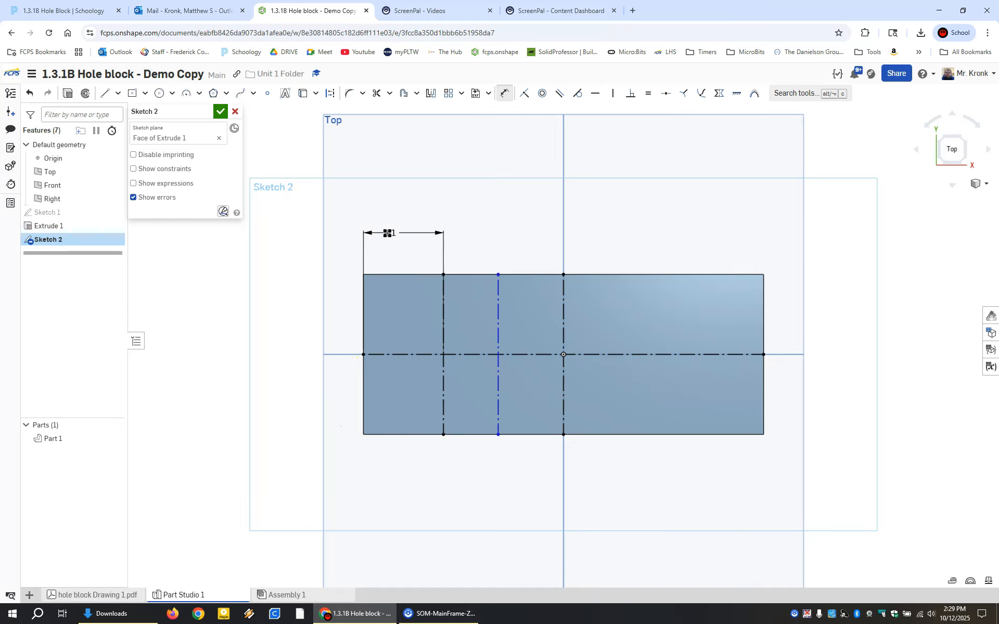
Step: Dimension the second vertical construction line 1 in from the first one
left_click(442, 321)
left_click(498, 321)
left_click(490, 230)
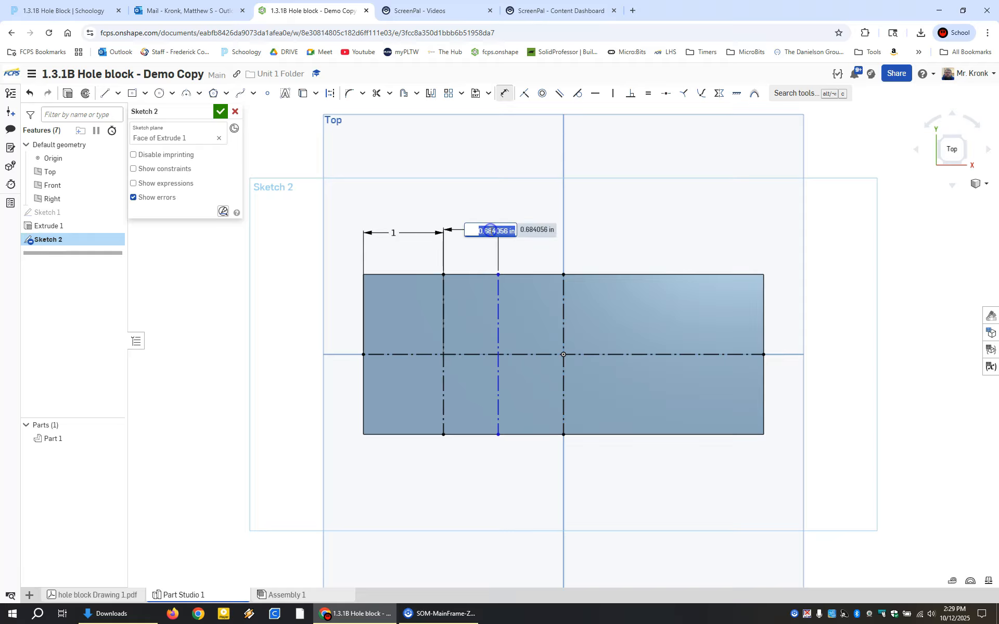
key("Return")
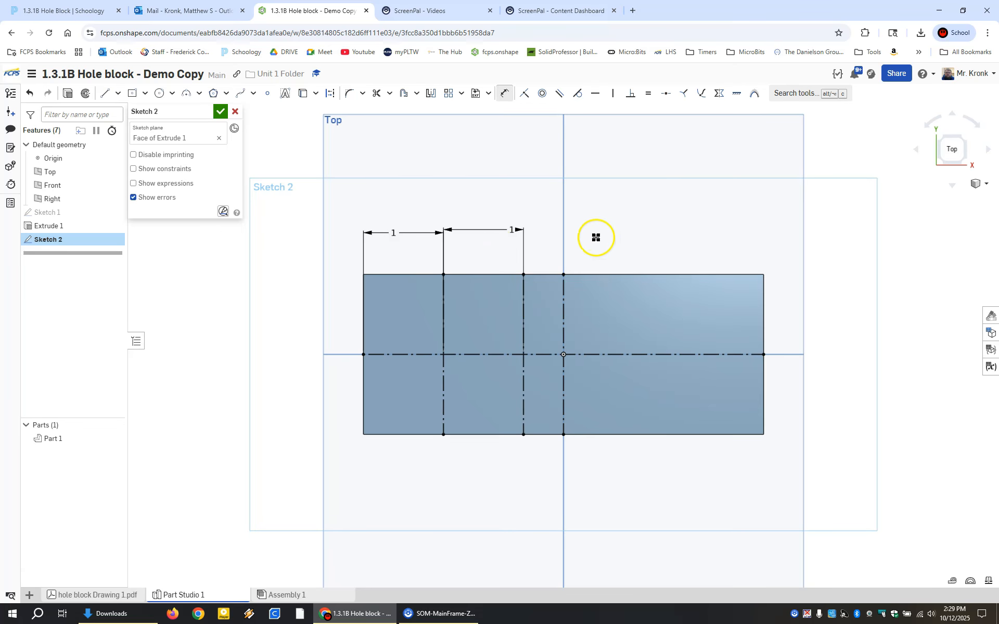
Step: Mirror the two left-hand vertical construction lines about the vertical centerline of the top face
key("l")
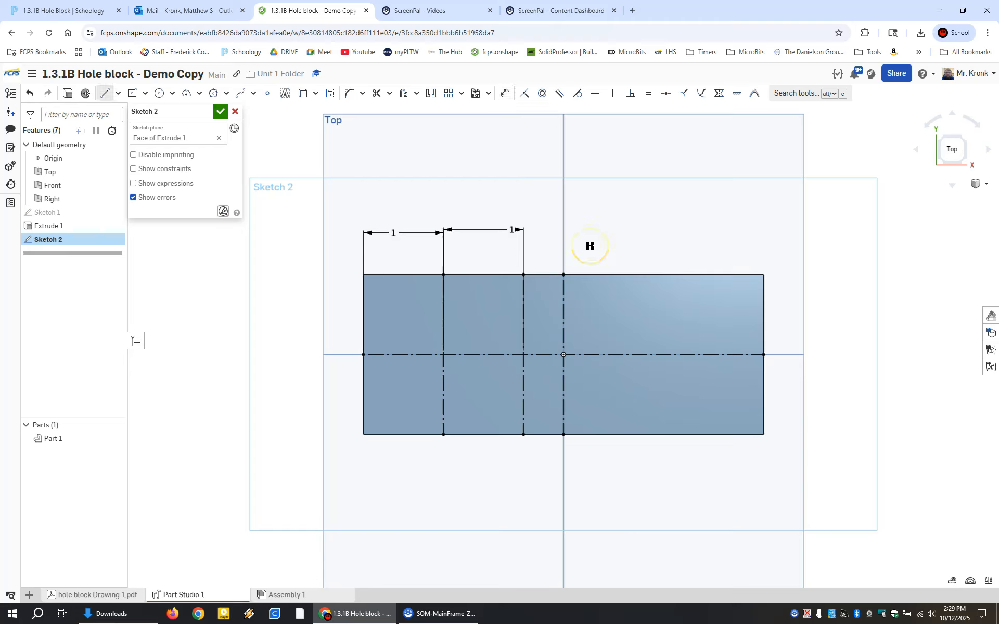
left_click(430, 93)
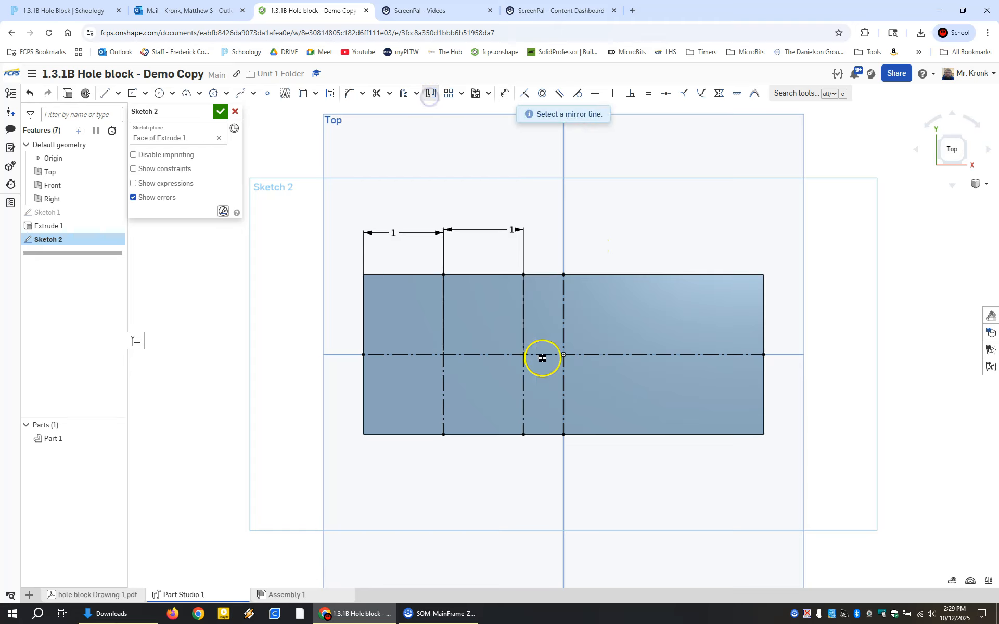
left_click(563, 318)
left_click(524, 333)
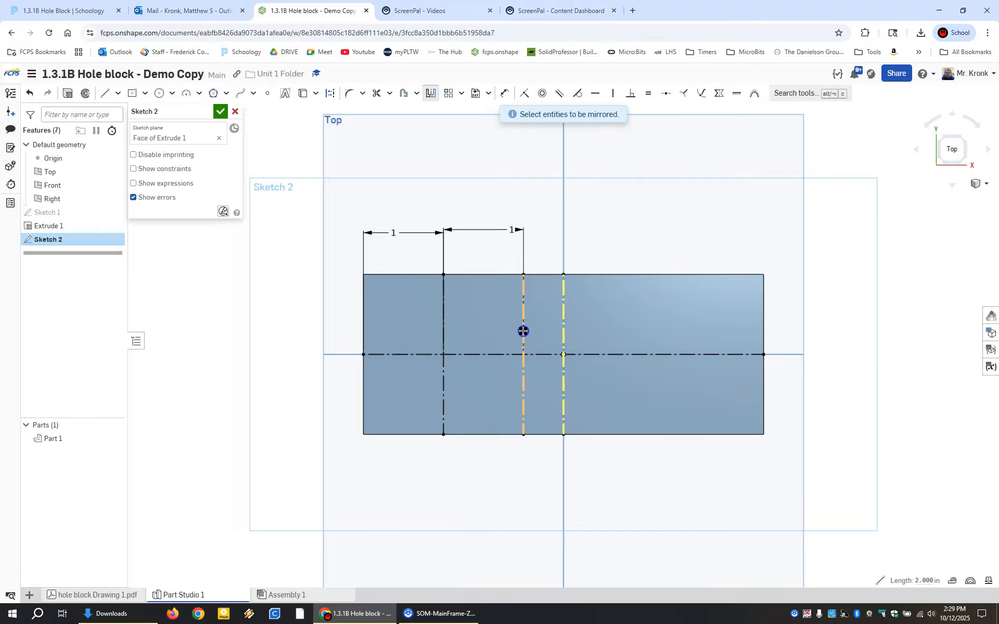
left_click(442, 328)
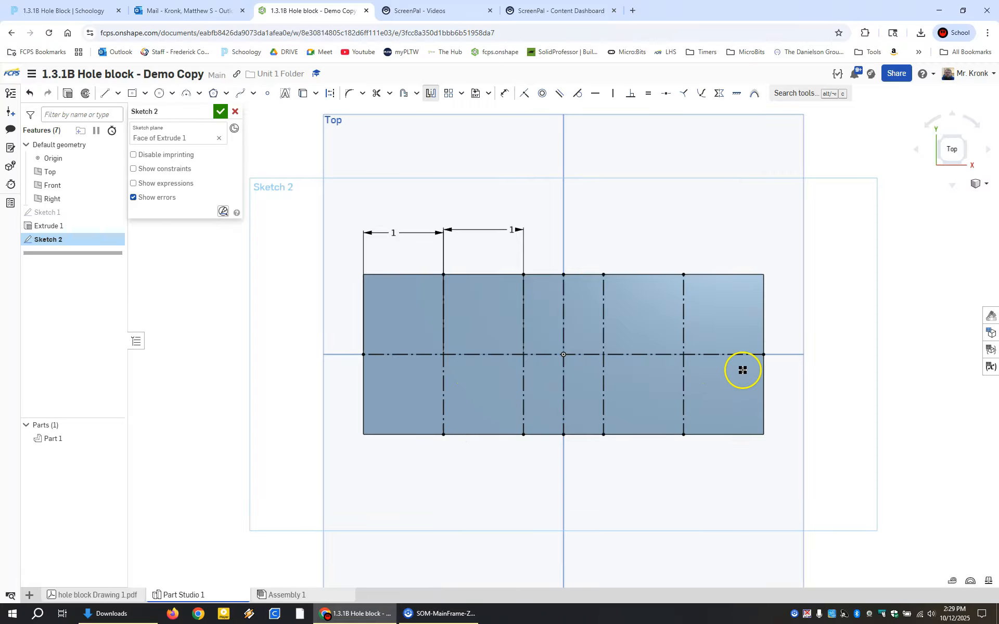
Step: Place sketch points where the horizontal centerline crosses the four off-center vertical construction lines, and finish the sketch
mouse_move(276, 346)
right_mouse_down()
mouse_move(287, 329)
mouse_move(278, 331)
right_mouse_up()
left_click(274, 358)
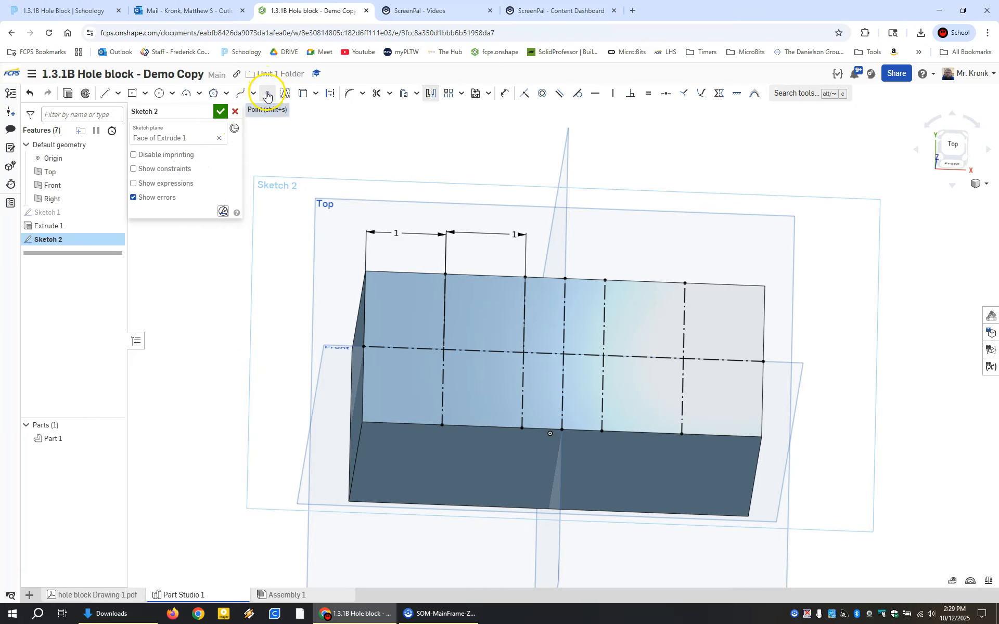
left_click(267, 94)
left_click(443, 349)
left_click(526, 352)
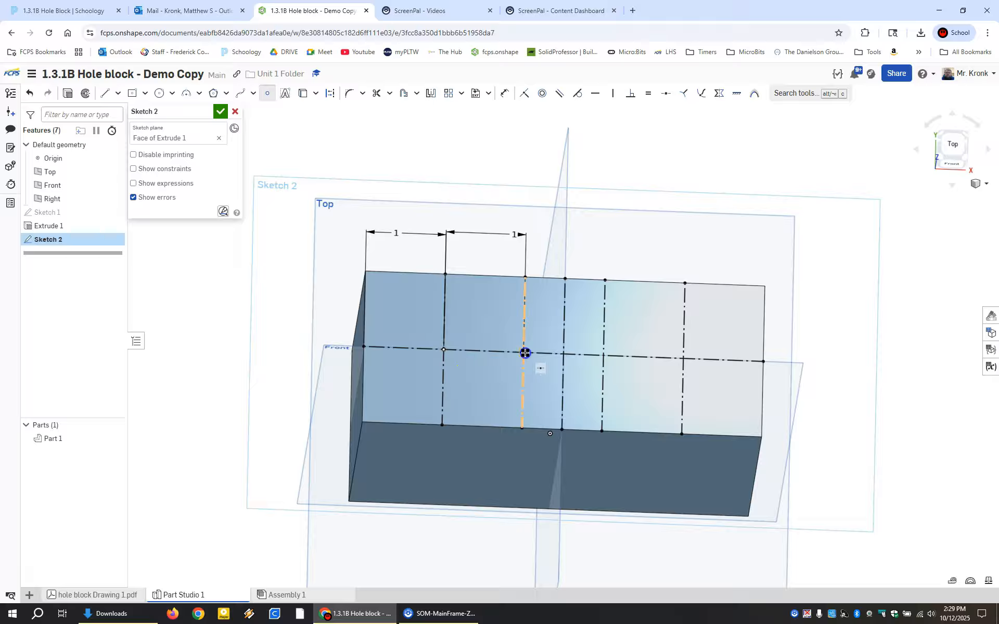
left_click(605, 356)
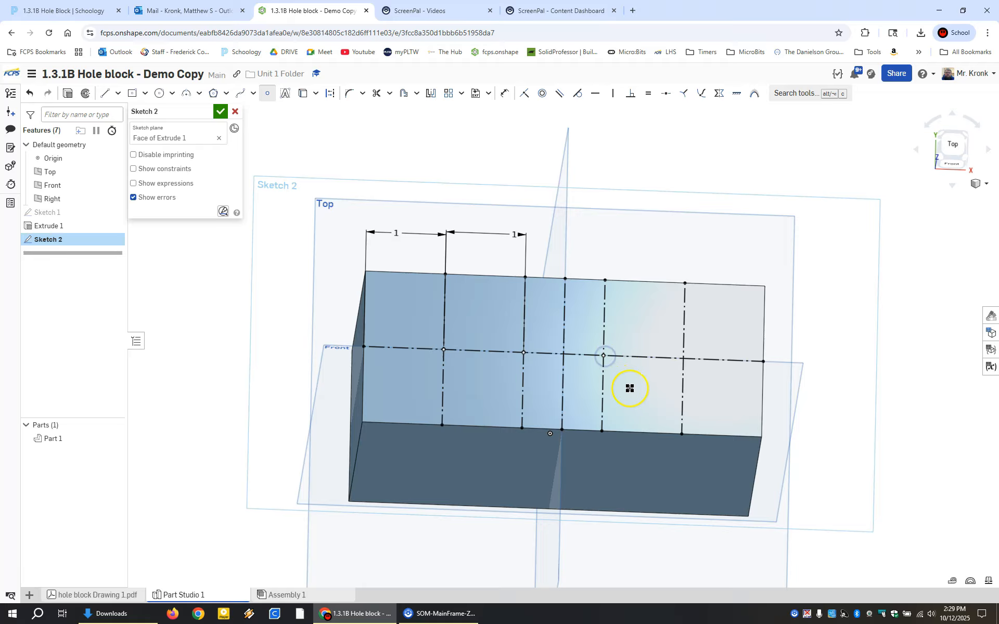
left_click(682, 358)
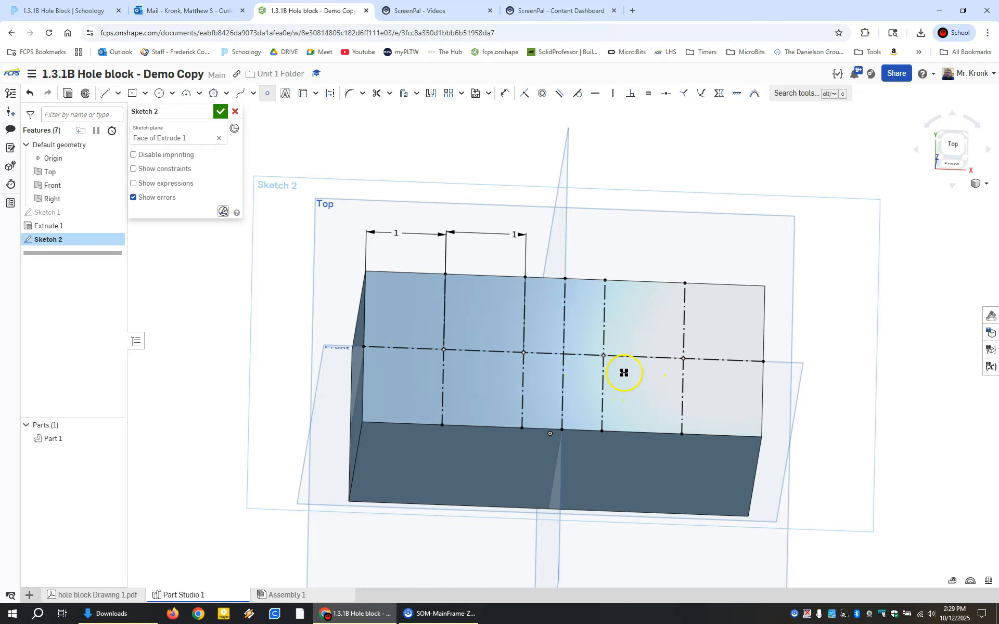
left_click(221, 112)
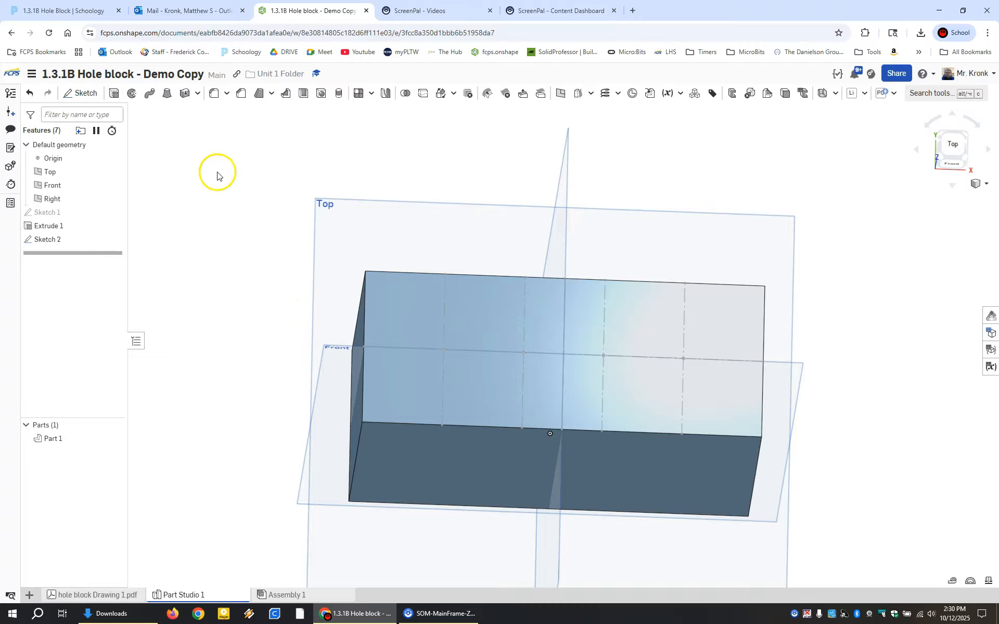
Step: Check the hole callouts on the drawing and start a simple inch hole of type Clearance at the leftmost sketch point
left_click(125, 594)
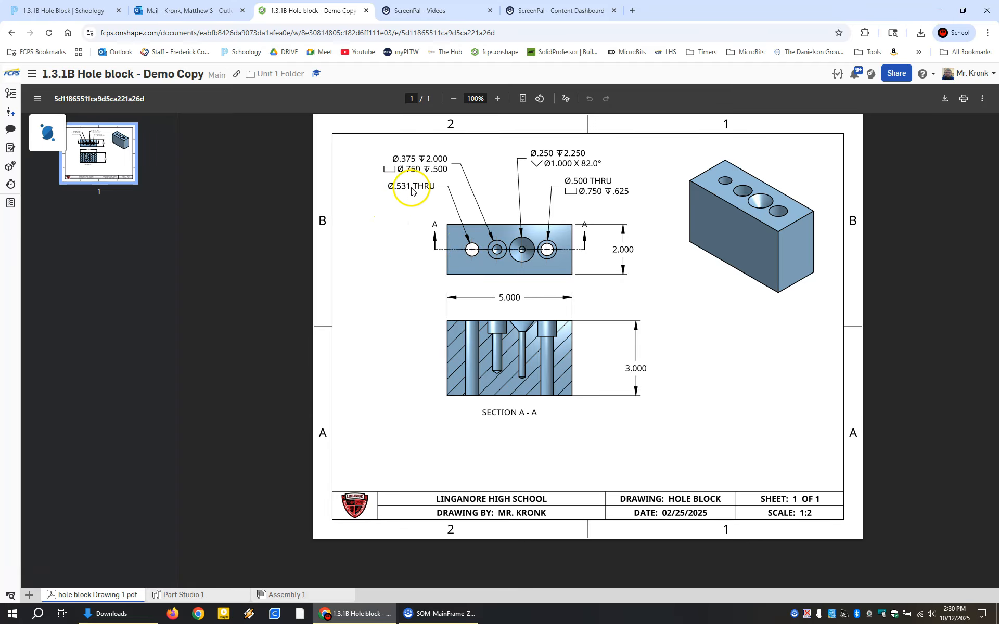
left_click(182, 595)
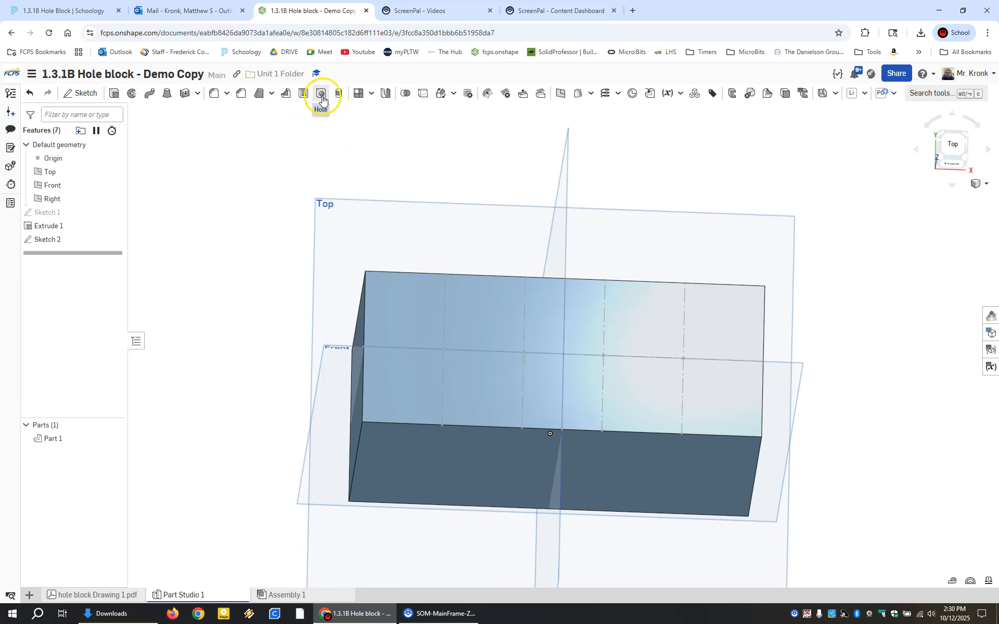
left_click(322, 96)
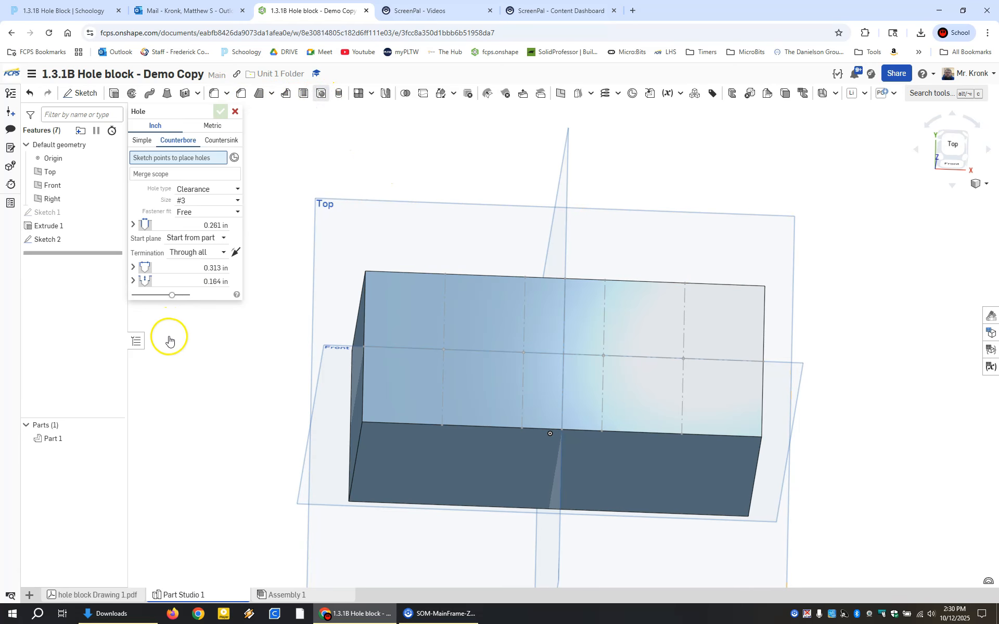
left_click(443, 351)
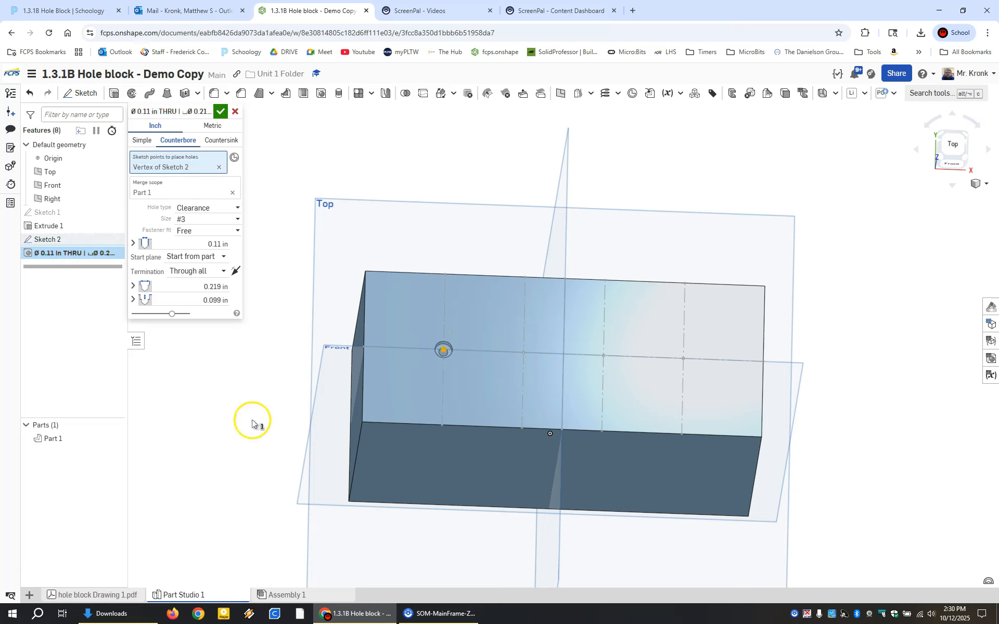
left_click(140, 143)
left_click(151, 150)
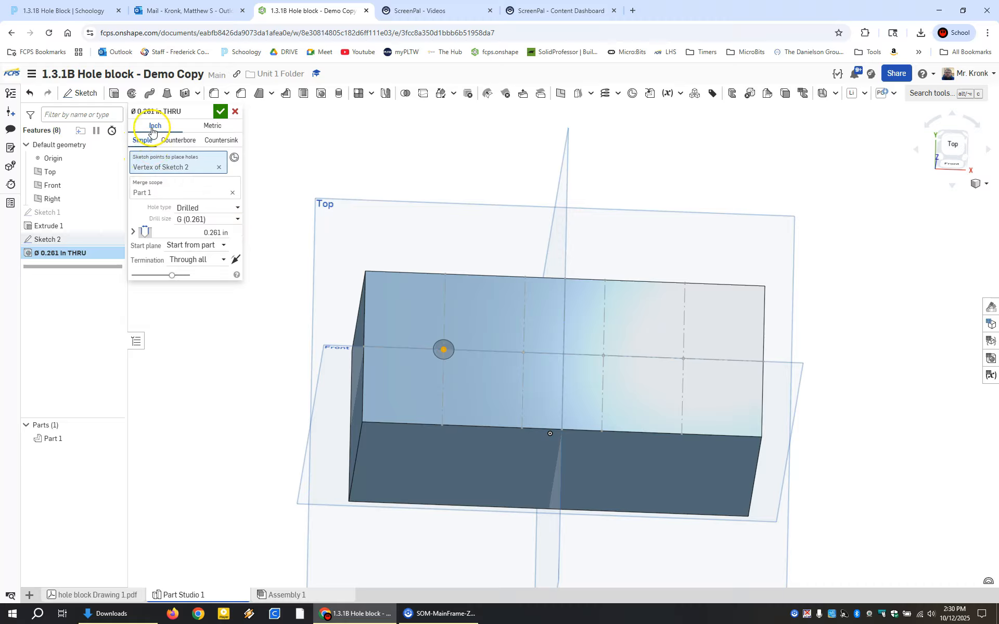
left_click(221, 209)
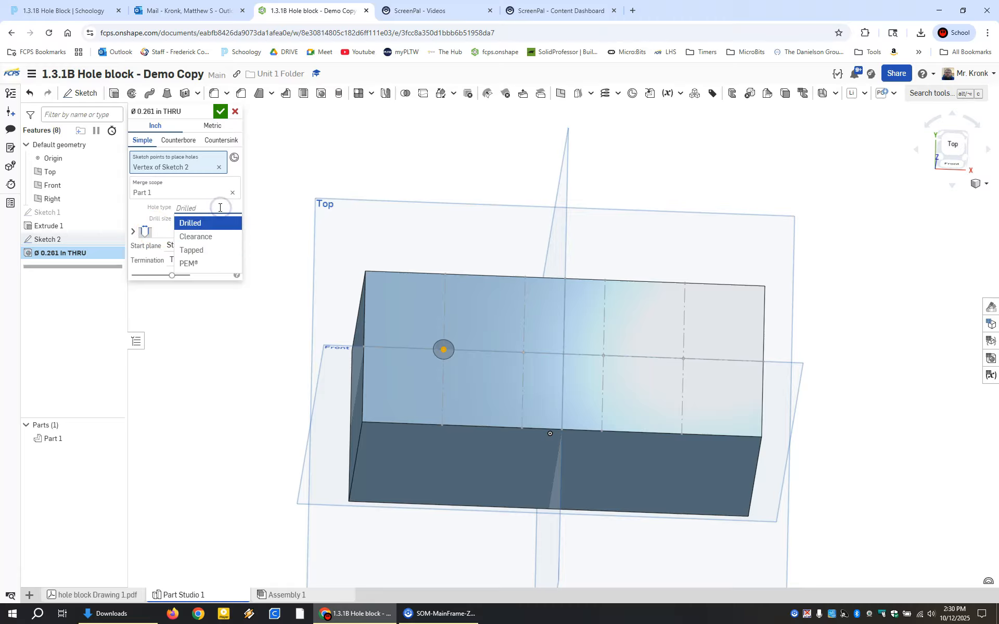
left_click(200, 235)
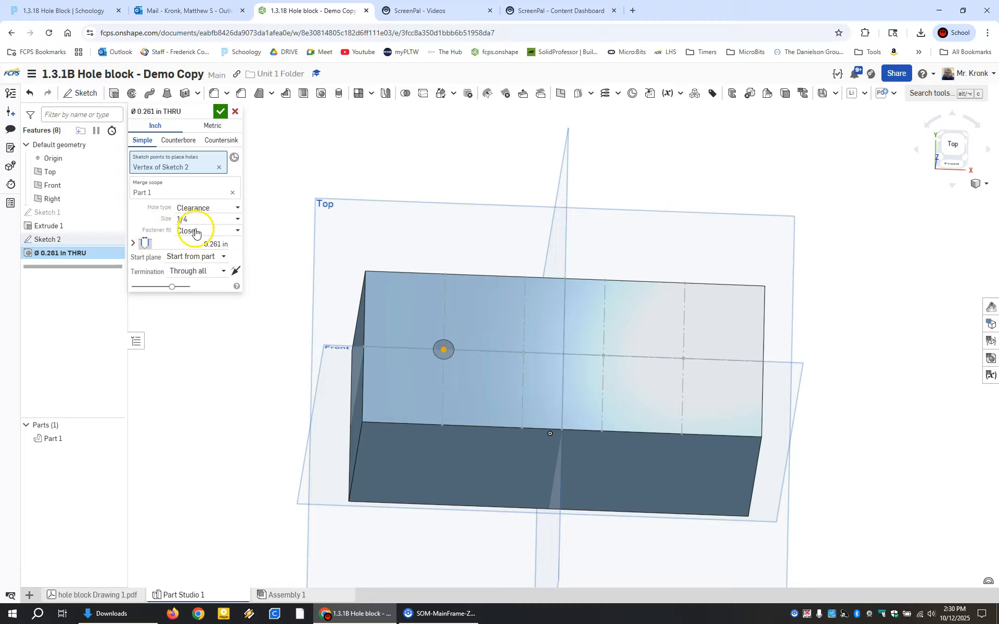
Step: Set the leftmost hole's diameter to 0.531 in from the drawing and accept it as a through-all hole
left_click(198, 244)
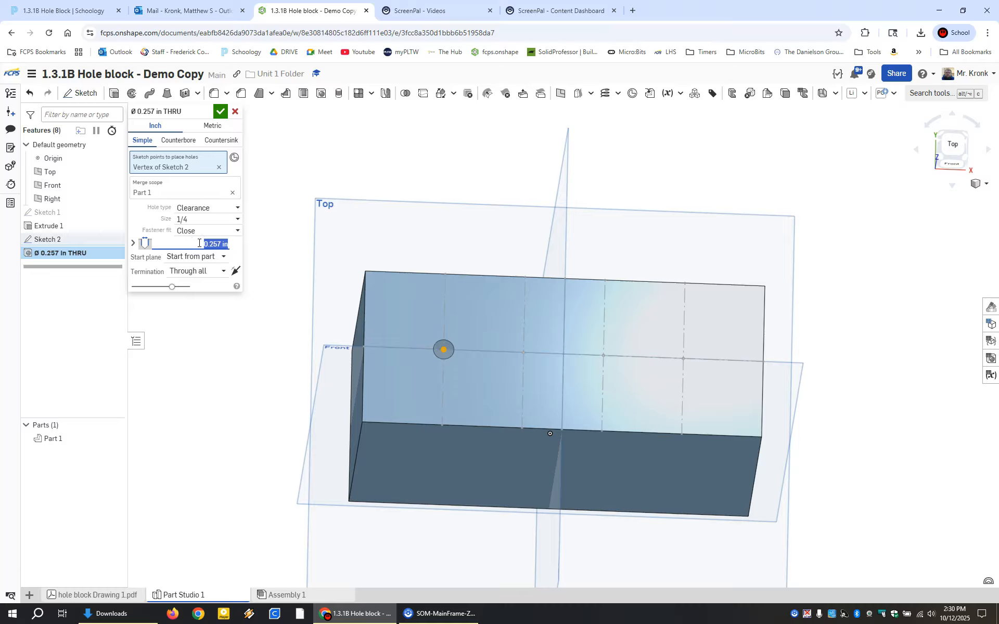
left_click(96, 595)
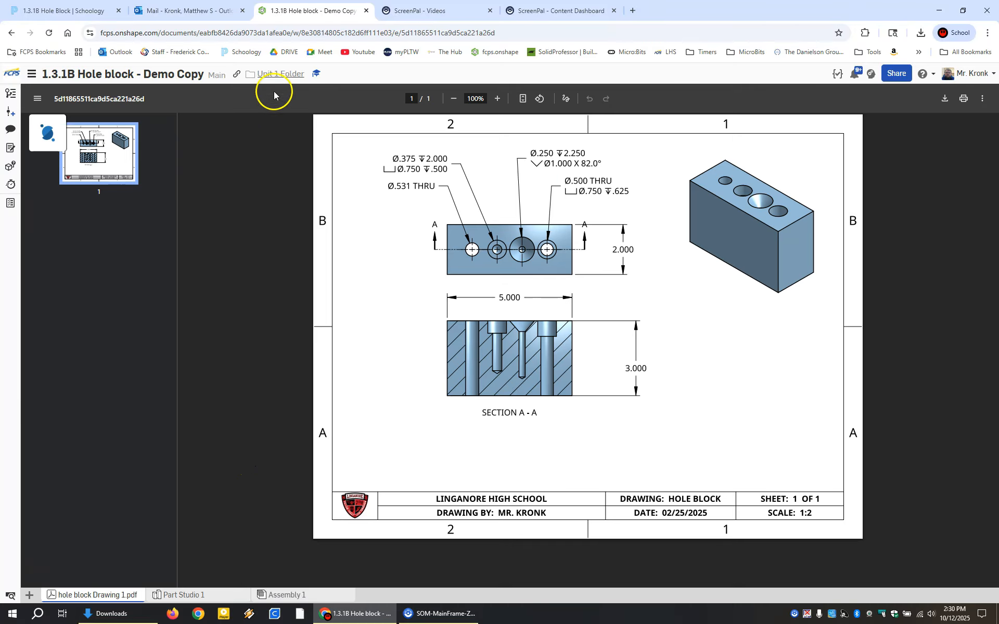
left_click(180, 594)
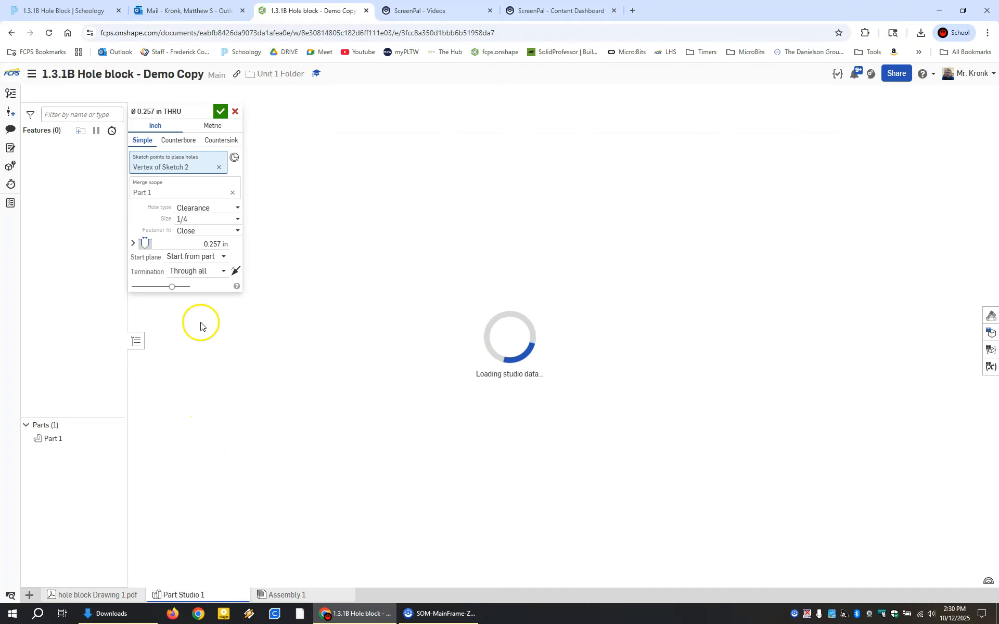
left_click(199, 240)
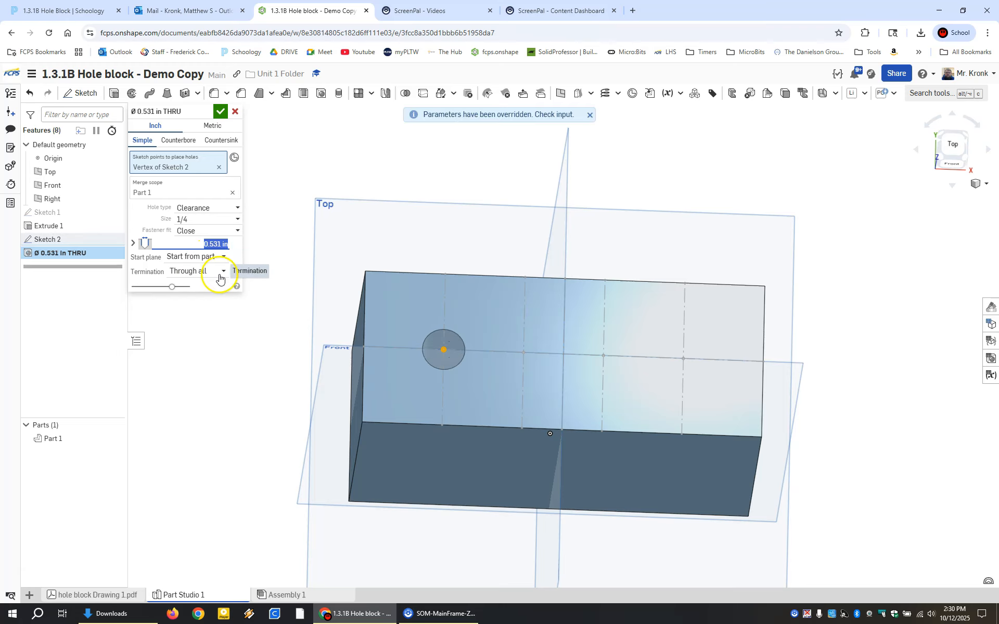
mouse_move(363, 414)
right_mouse_down()
mouse_move(401, 254)
mouse_move(378, 293)
mouse_move(357, 401)
right_mouse_up()
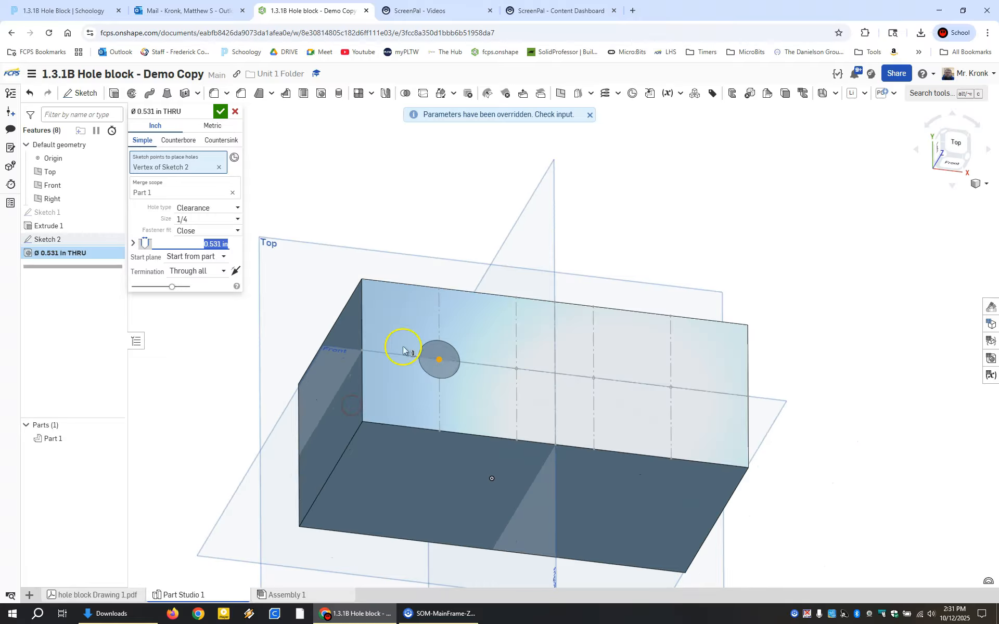
left_click(216, 112)
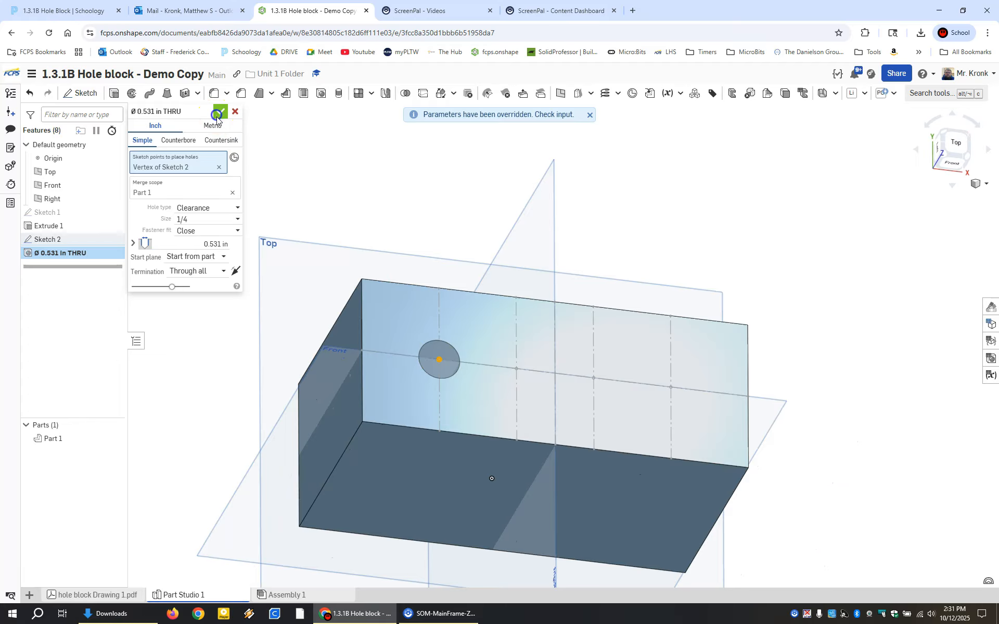
Step: Show Sketch 2 again on the block and hide the default planes
mouse_move(330, 353)
right_mouse_down()
mouse_move(385, 314)
mouse_move(408, 363)
mouse_move(452, 361)
mouse_move(410, 363)
mouse_move(428, 357)
right_mouse_up()
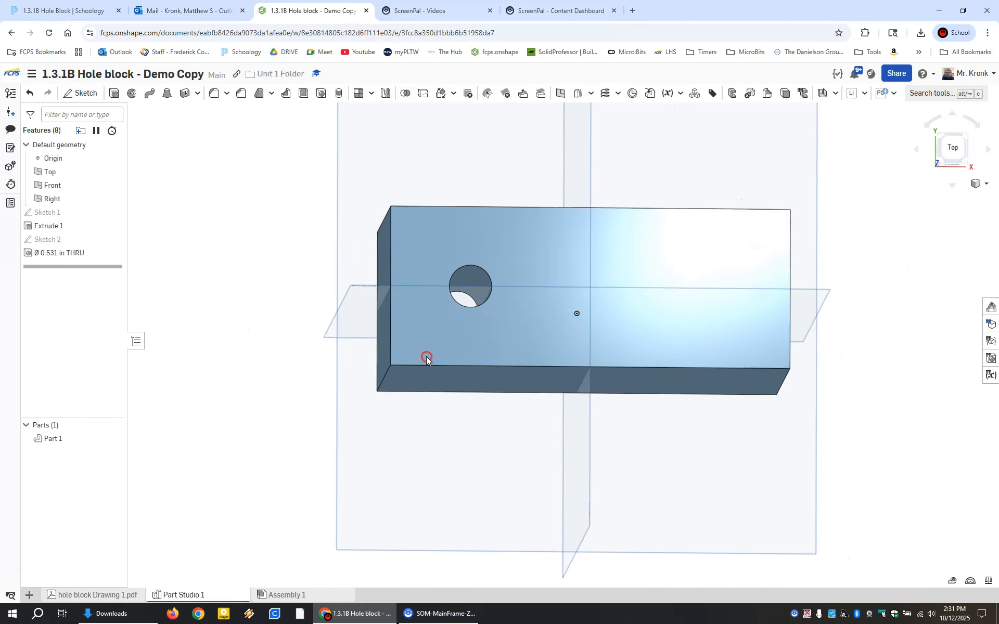
left_click(112, 238)
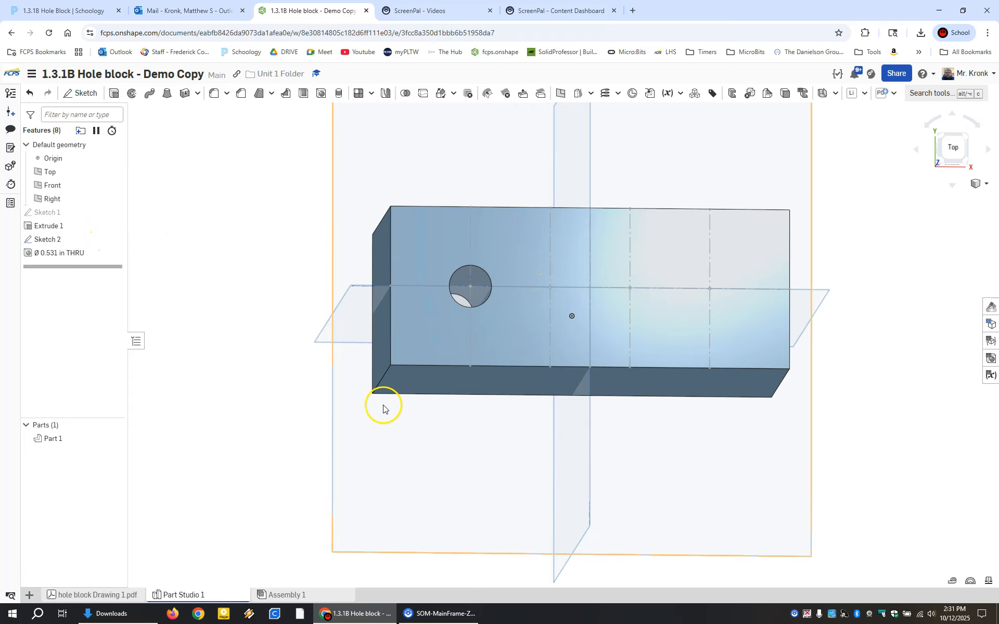
right_click_drag(383, 408, 387, 420)
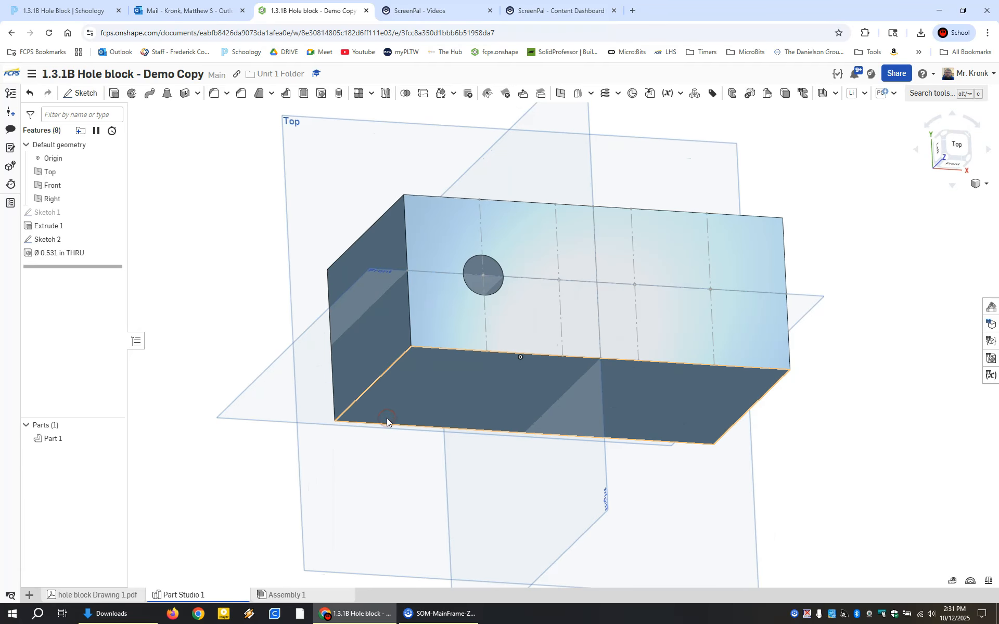
key("p")
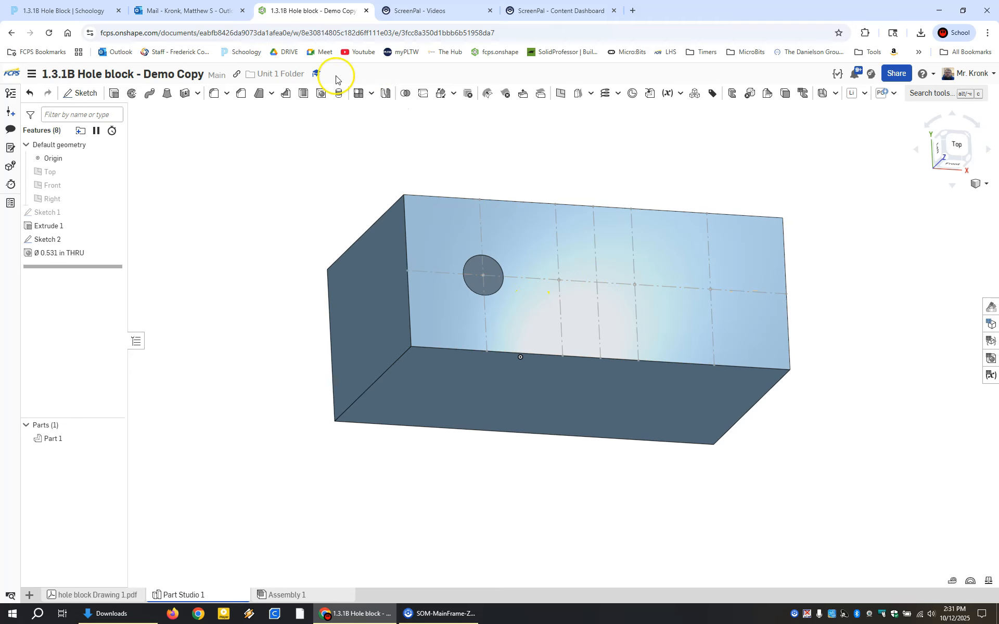
Step: Check the second hole's callout on the drawing and start a counterbore hole of type Clearance at the second sketch point from the left
left_click(111, 595)
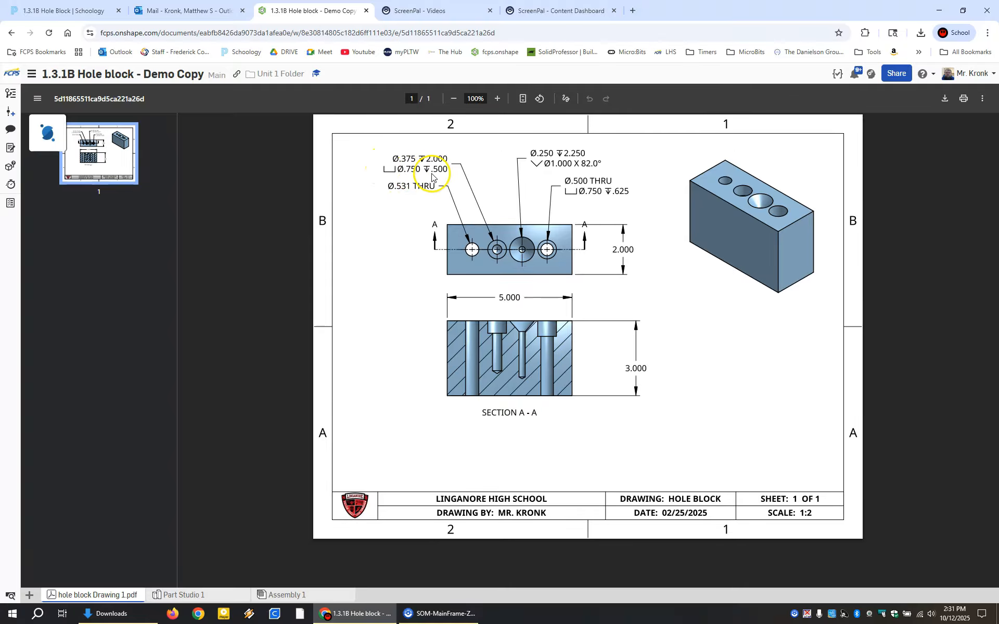
mouse_move(201, 600)
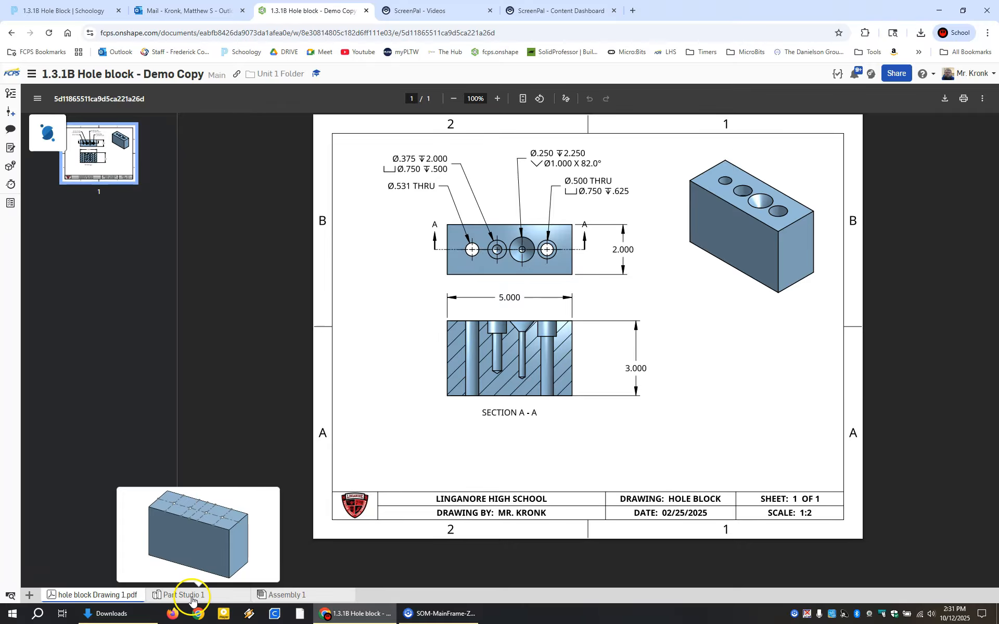
left_click(191, 600)
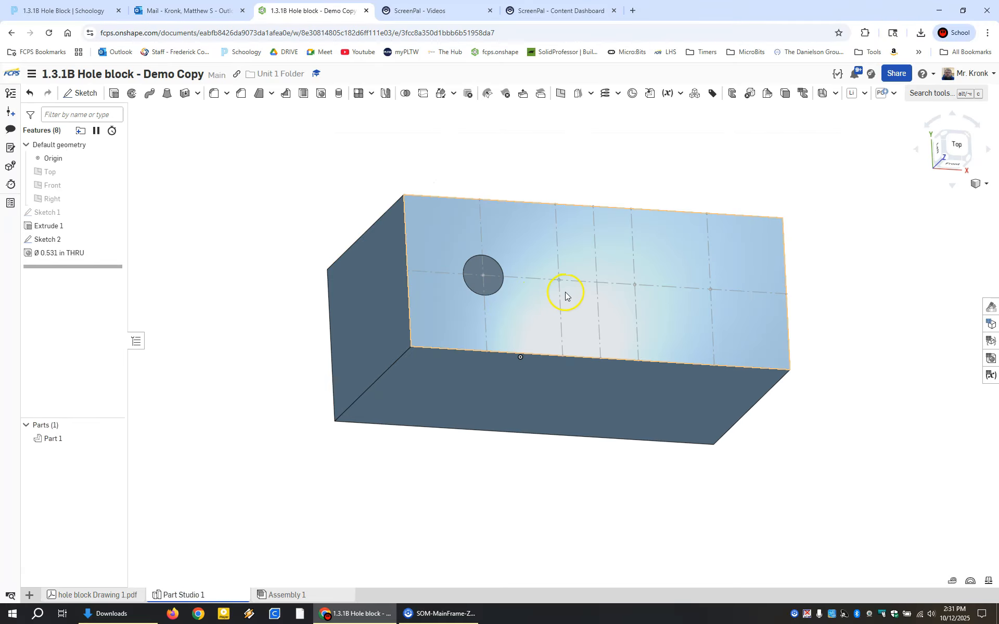
left_click(559, 283)
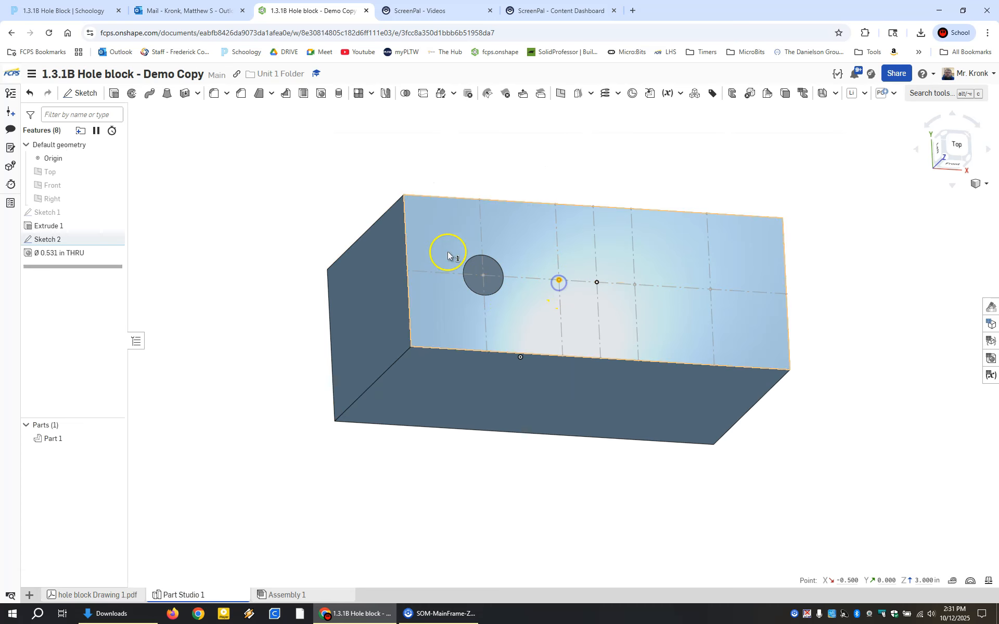
left_click(315, 104)
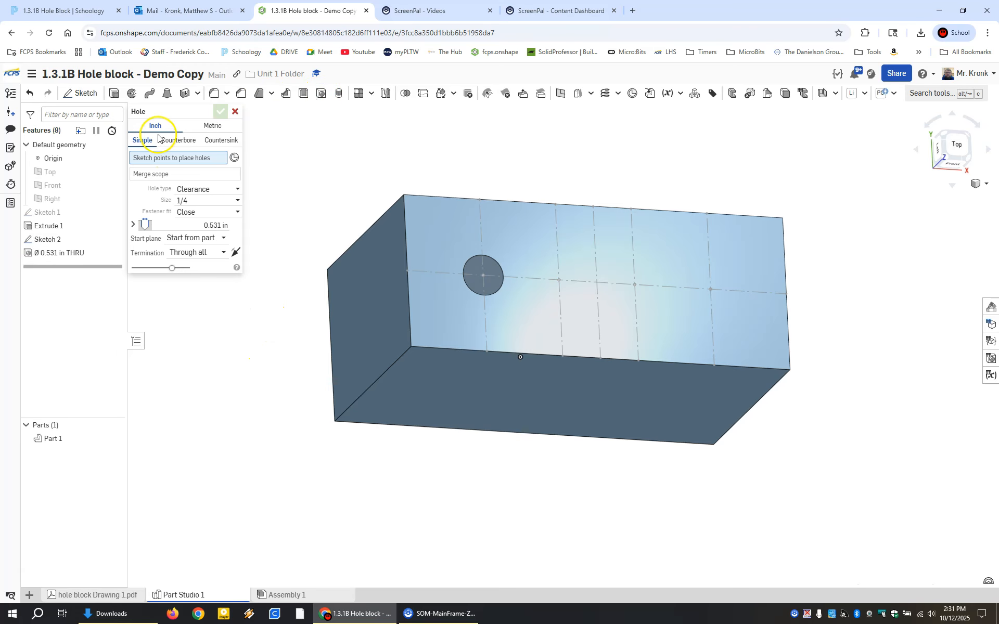
left_click(172, 143)
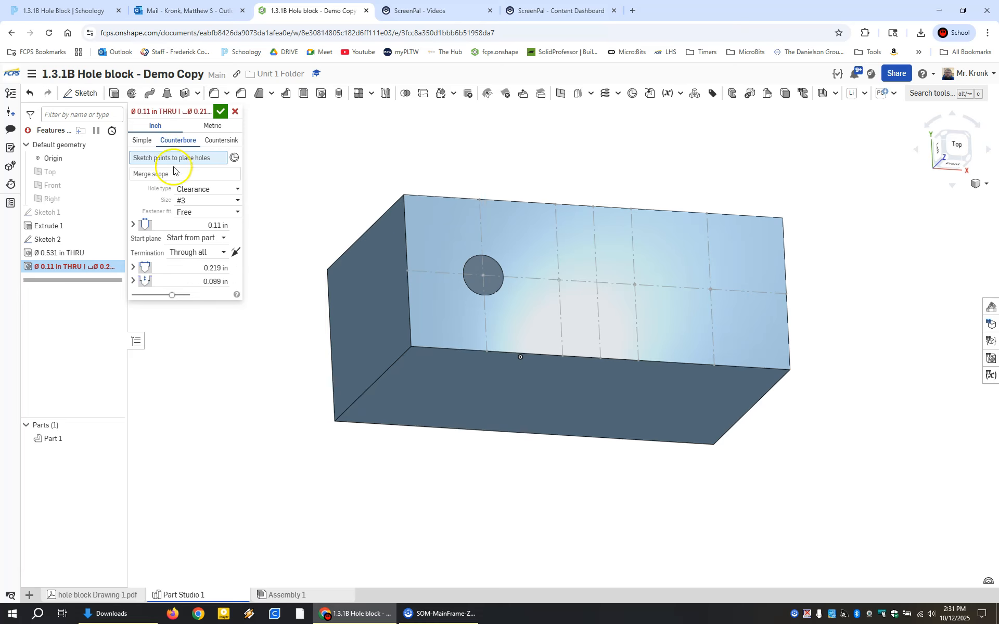
left_click(560, 282)
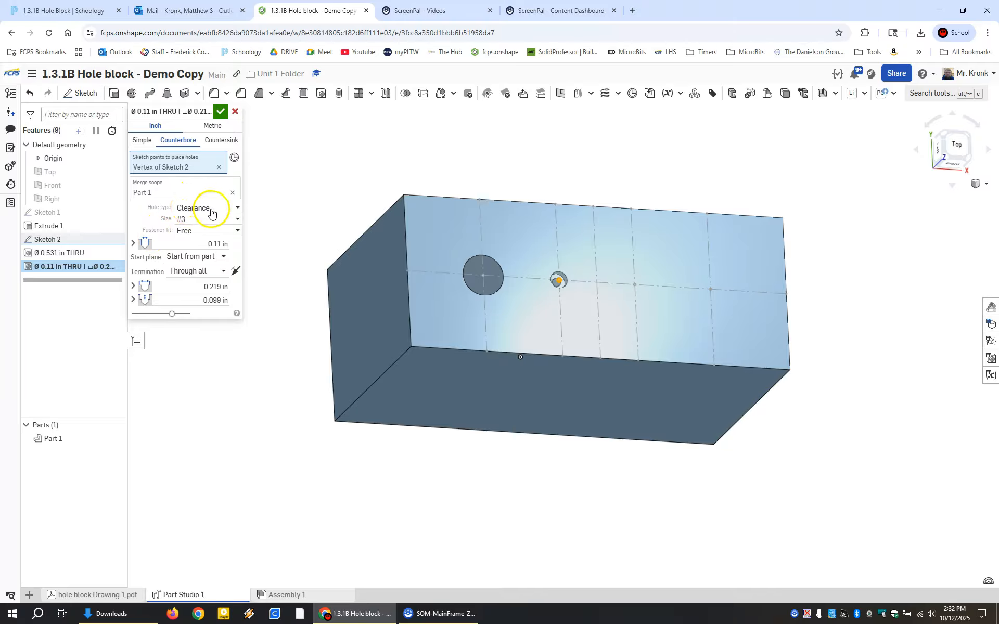
left_click(210, 208)
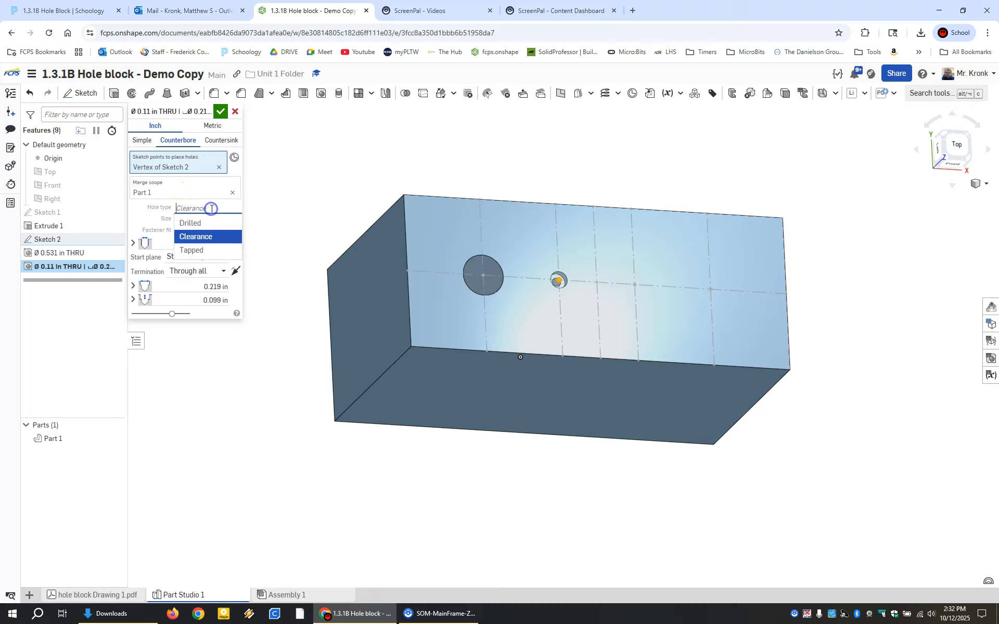
left_click(194, 237)
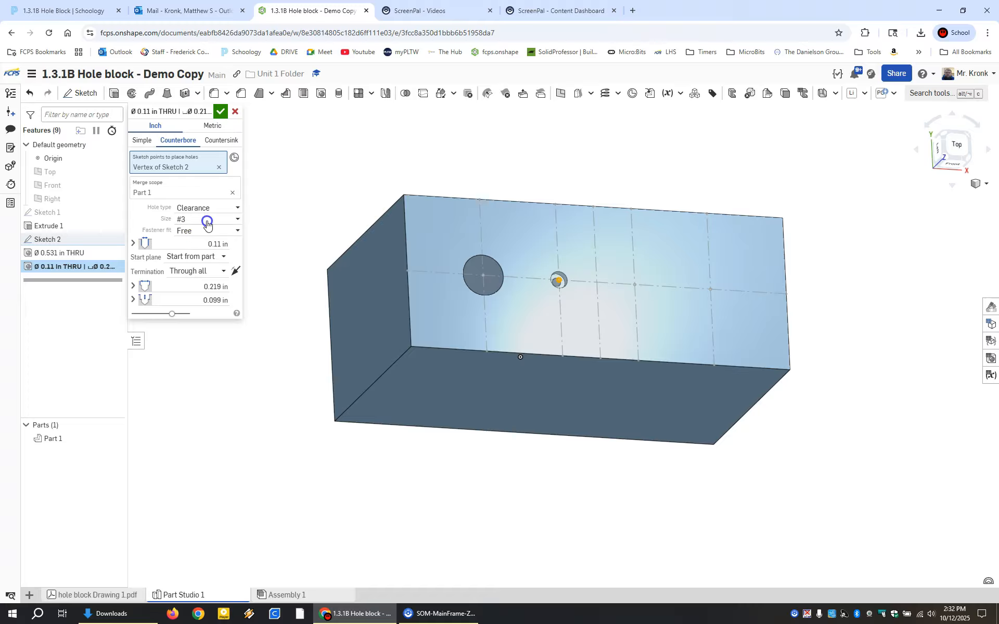
Step: Check the second hole's callout on the drawing, then set its diameter to 0.375 in and its termination to Blind
left_click(206, 221)
left_click(140, 218)
left_click(207, 242)
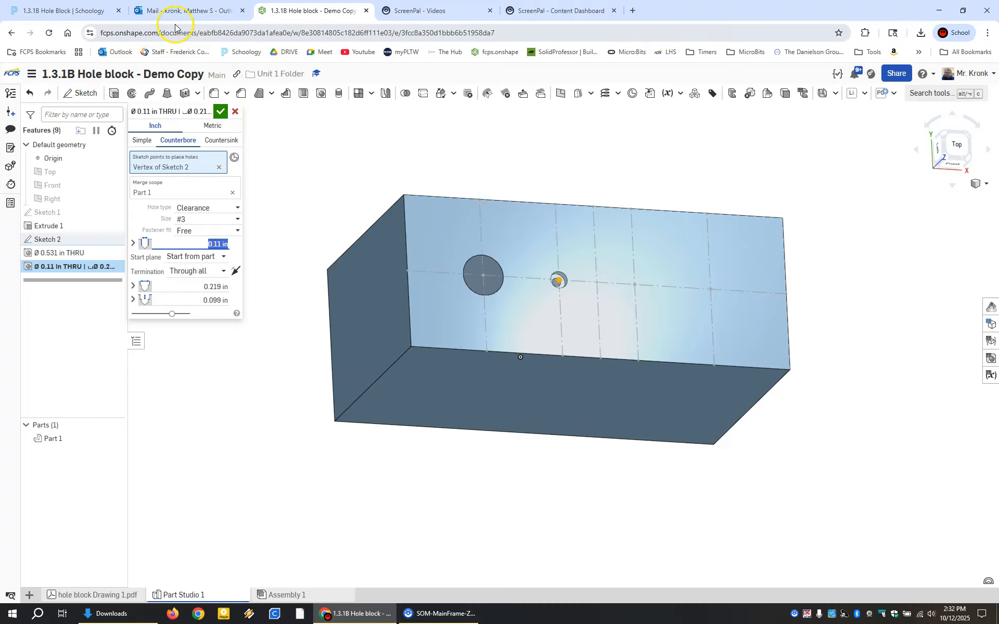
left_click(99, 596)
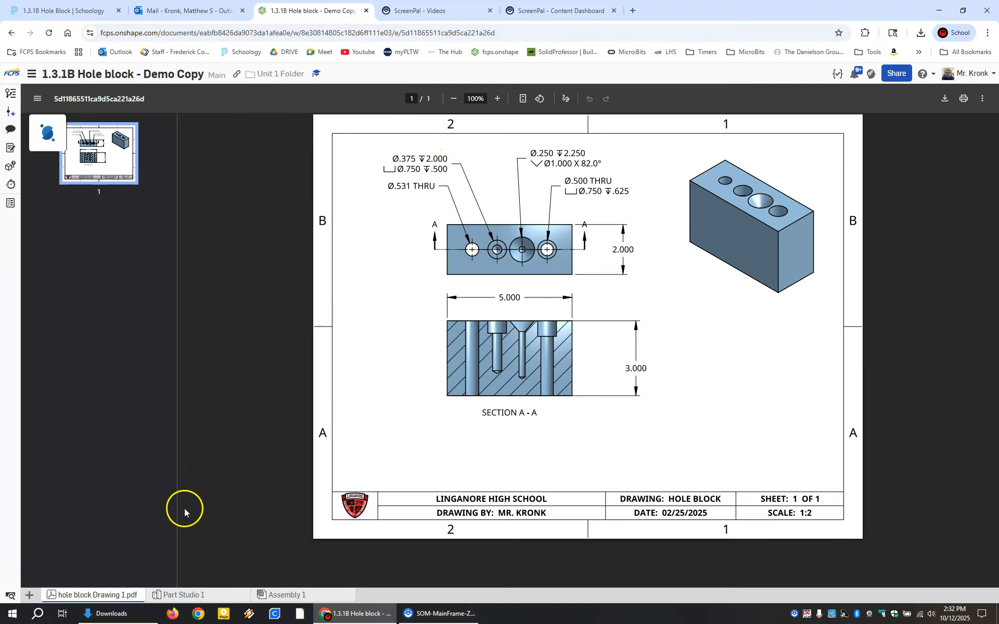
left_click(184, 595)
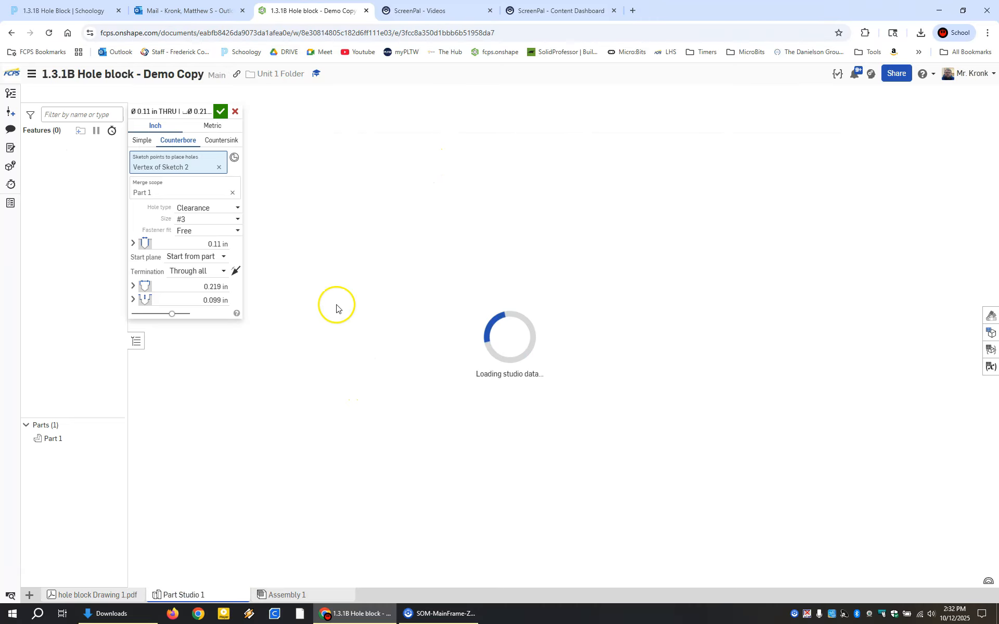
left_click(197, 242)
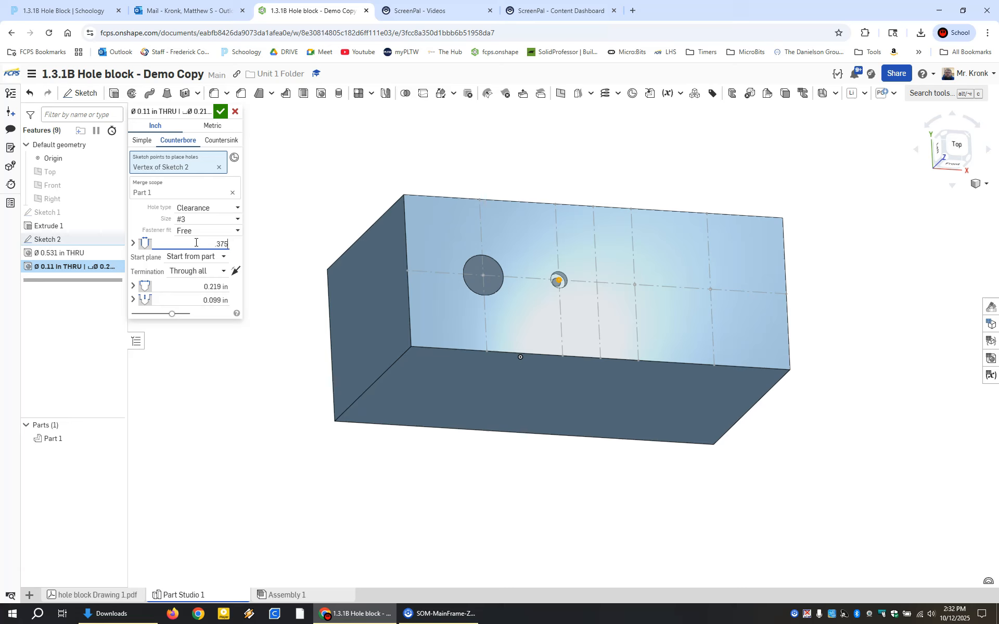
left_click(204, 271)
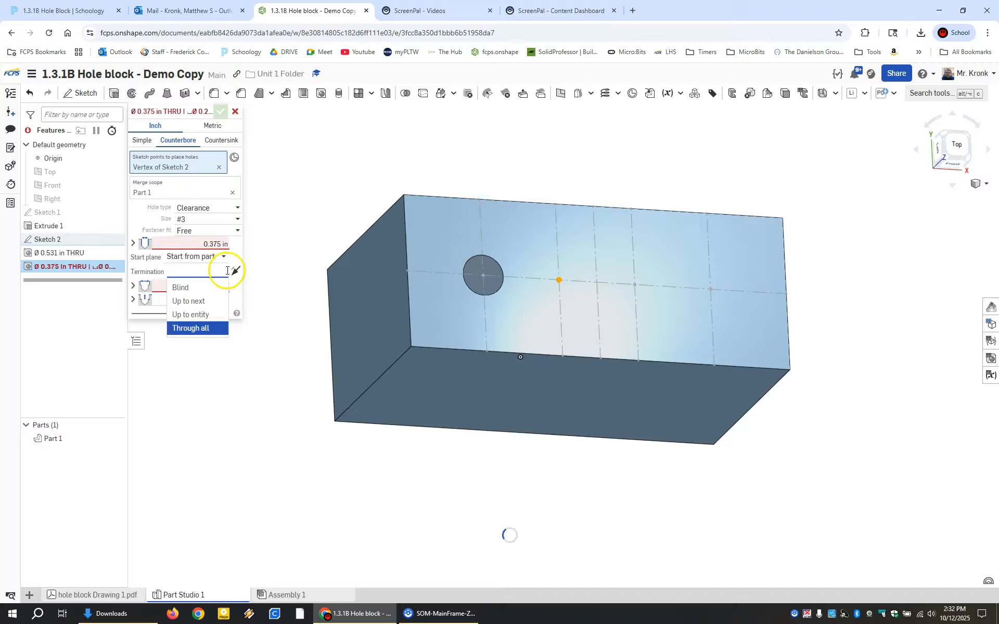
left_click(192, 287)
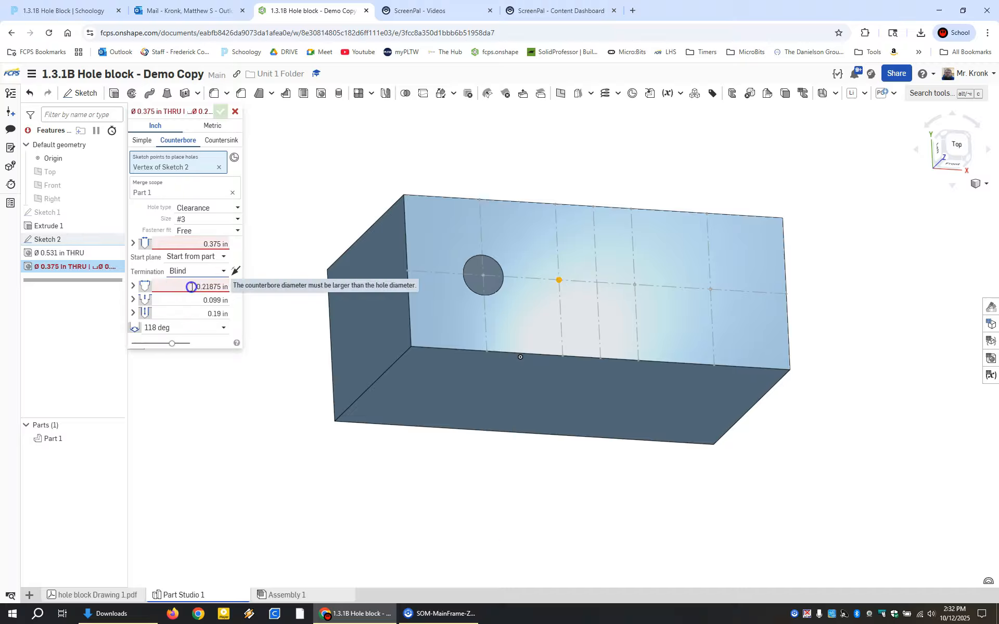
Step: Try a counterbore diameter of 2 in, a counterbore depth of 0.75 in and a hole depth of 0.5 in
left_click(191, 287)
type("2")
key("Return")
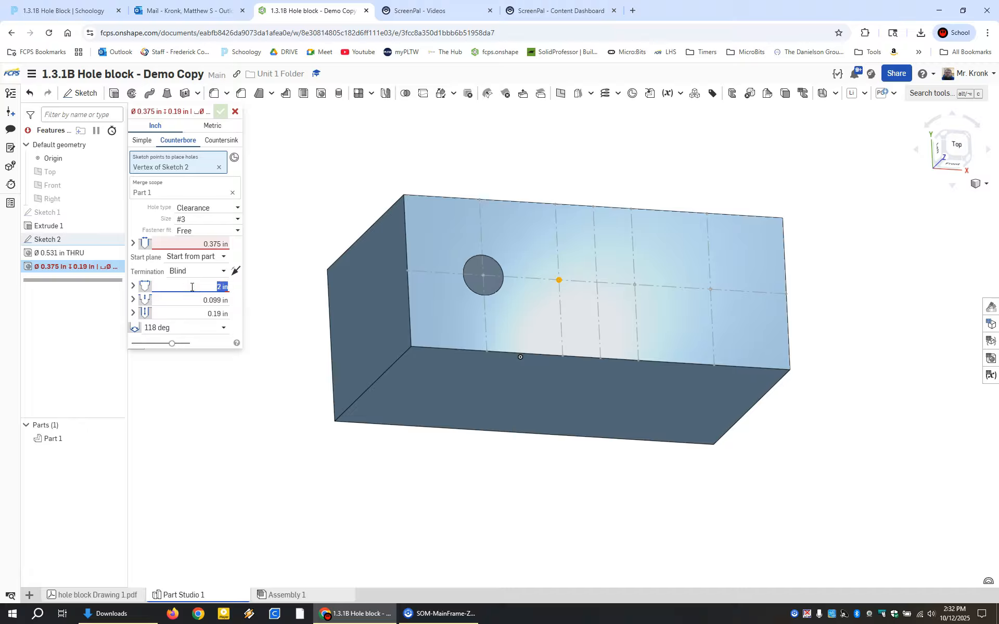
left_click(189, 300)
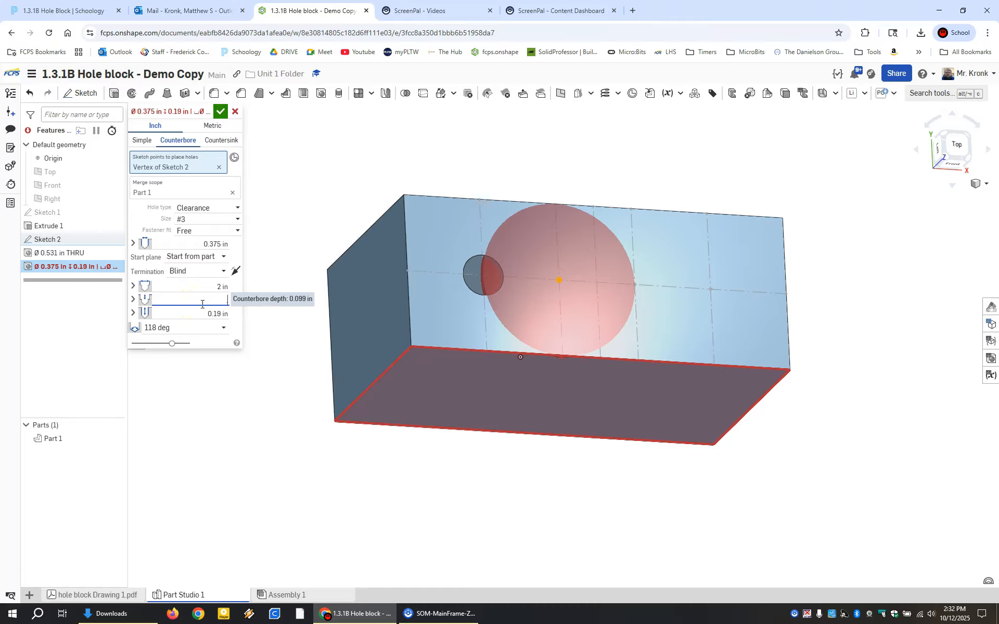
left_click(192, 318)
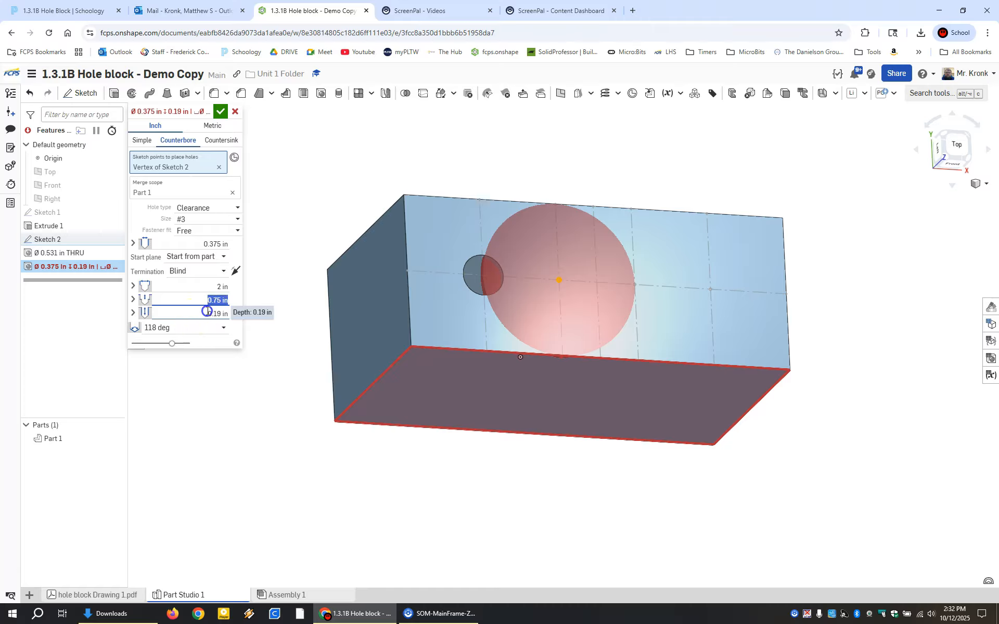
left_click(207, 312)
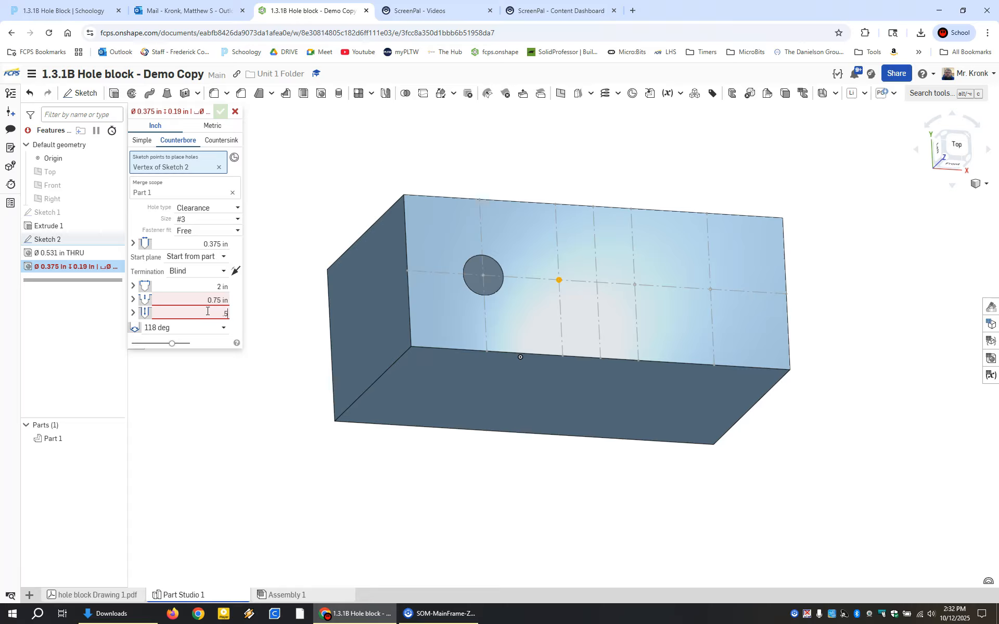
type(".5")
Step: Set the second hole's depth to 2 in and its counterbore depth to 0.5 in
left_click(207, 310)
left_click(196, 301)
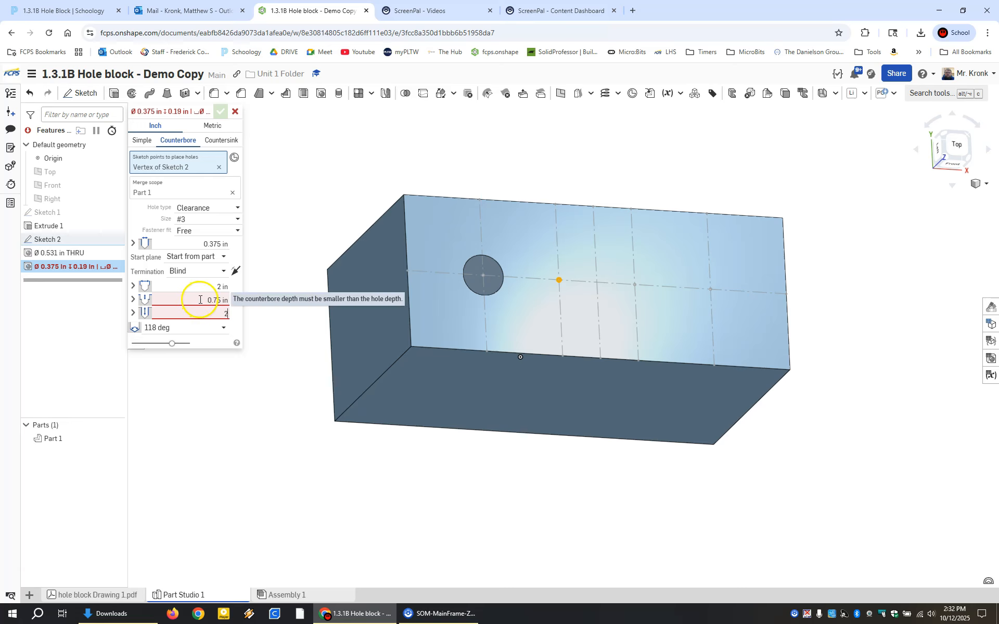
left_click(200, 300)
left_click(208, 300)
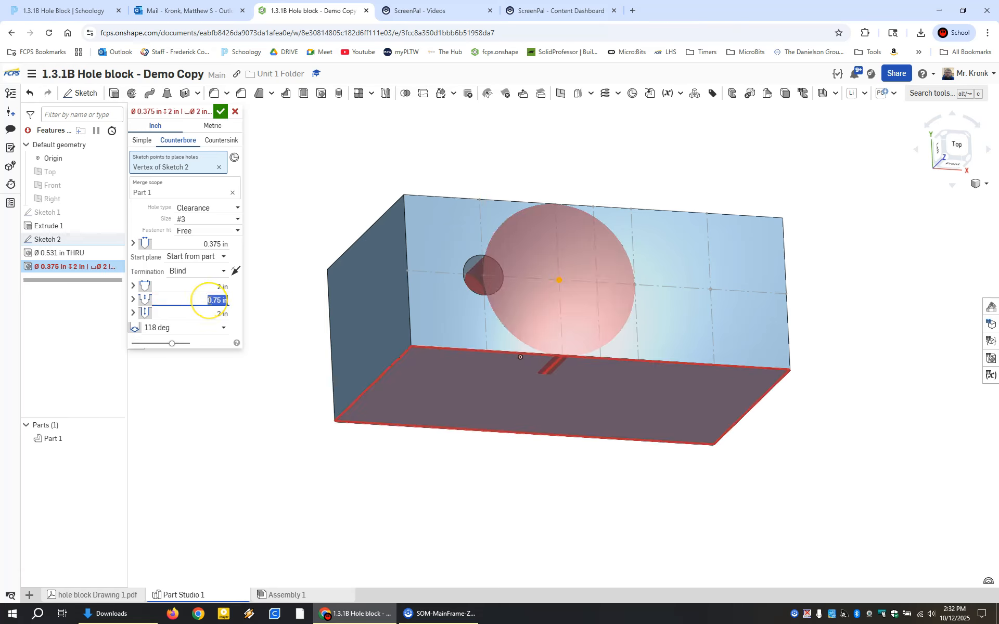
type(".5")
Step: Set the second hole's counterbore diameter to 0.75 in and accept the hole
left_click(216, 287)
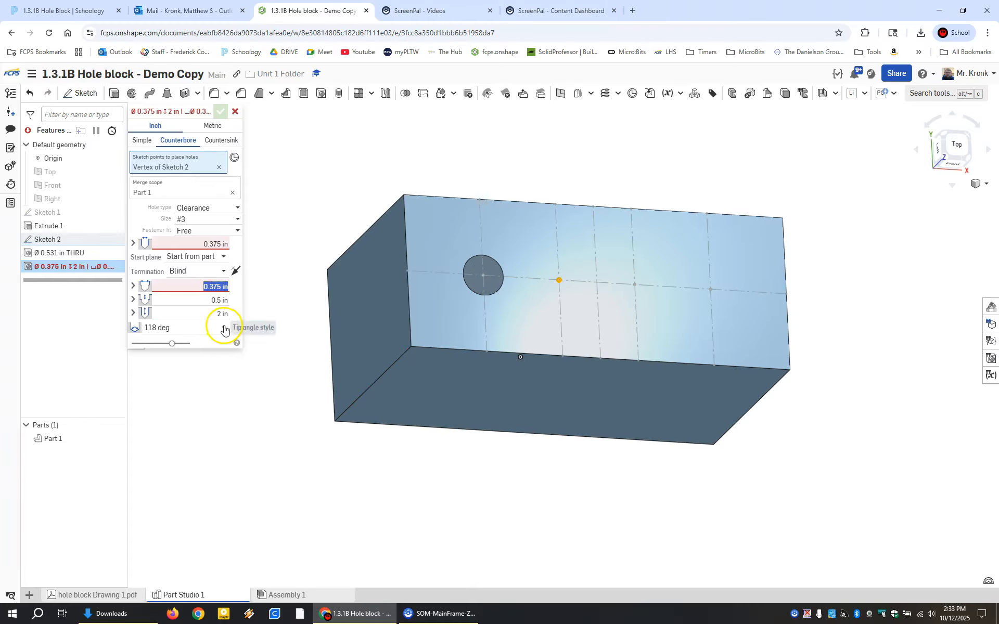
mouse_move(211, 242)
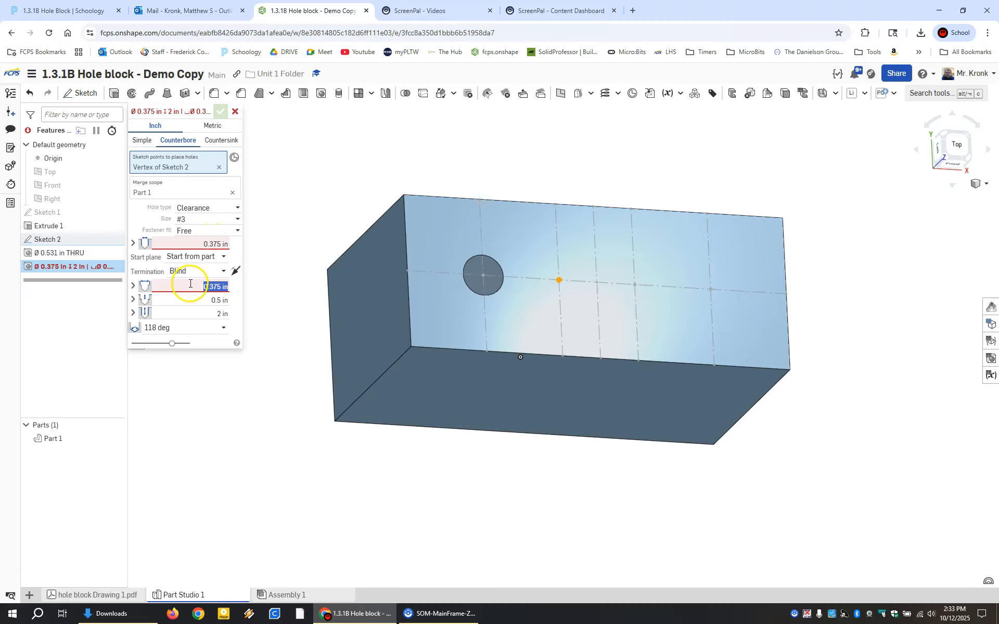
type("5")
key("Return")
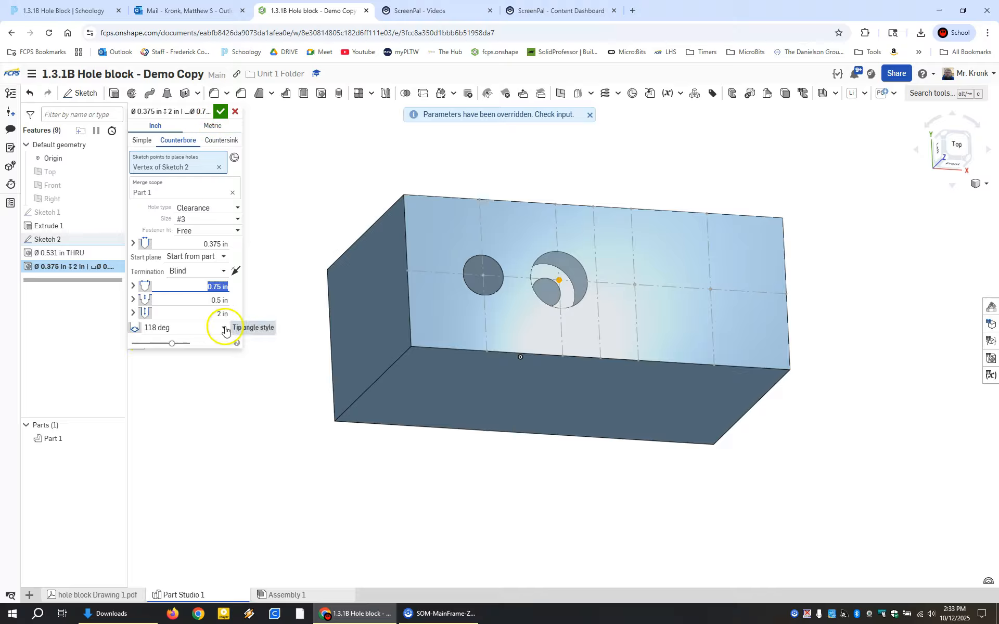
left_click(221, 111)
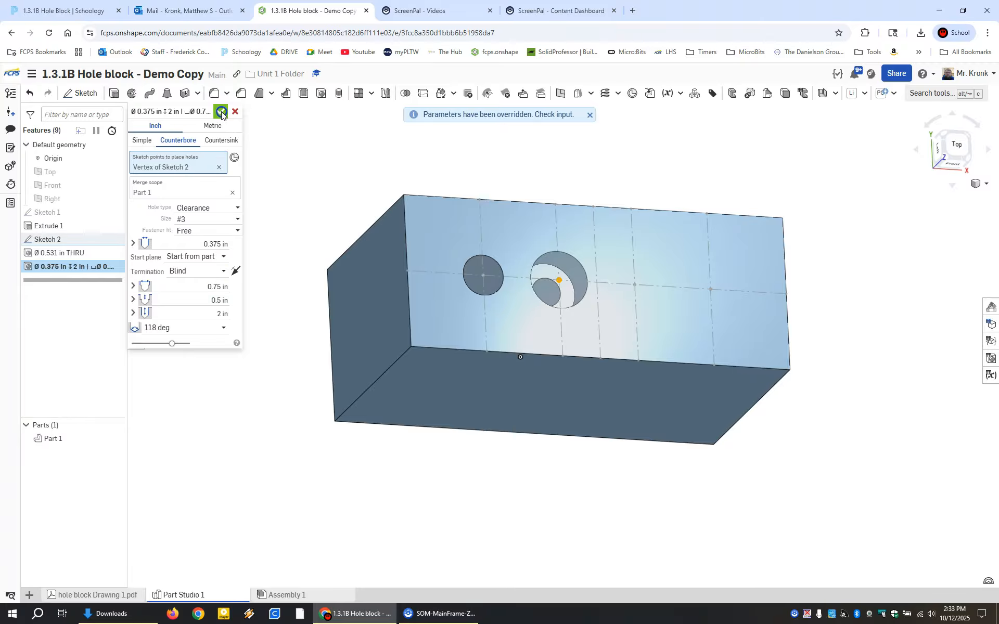
Step: Inspect the finished counterbore hole in the block and check the third hole's callout on the drawing
right_click_drag(415, 359, 508, 392)
scroll(547, 390, "up", 5)
right_click_drag(610, 373, 501, 405)
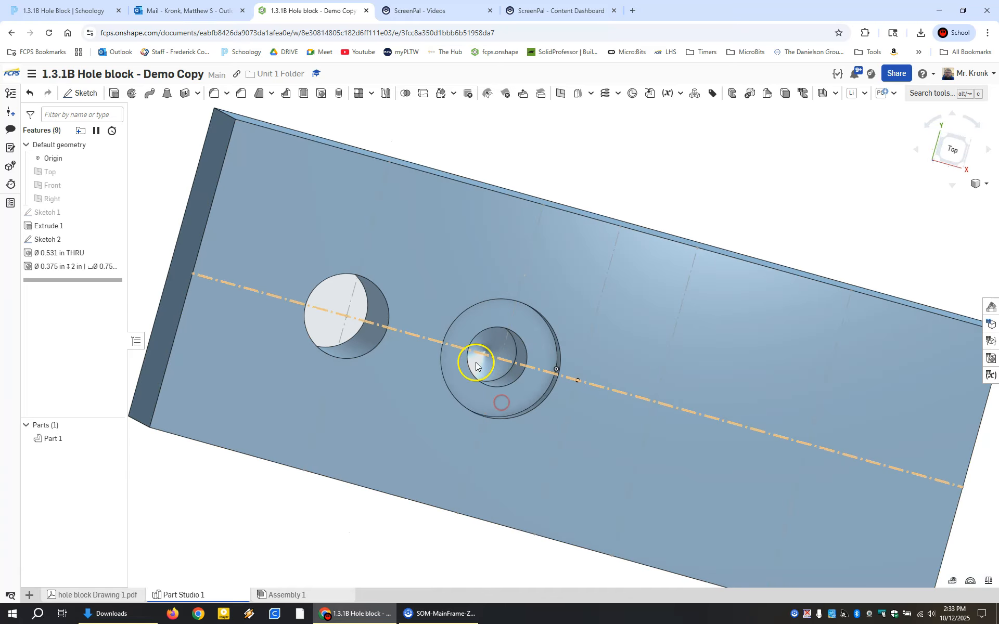
mouse_move(511, 401)
right_mouse_down()
mouse_move(540, 381)
mouse_move(584, 384)
mouse_move(544, 384)
mouse_move(571, 357)
mouse_move(554, 382)
mouse_move(541, 383)
right_mouse_up()
scroll(538, 380, "down", 3)
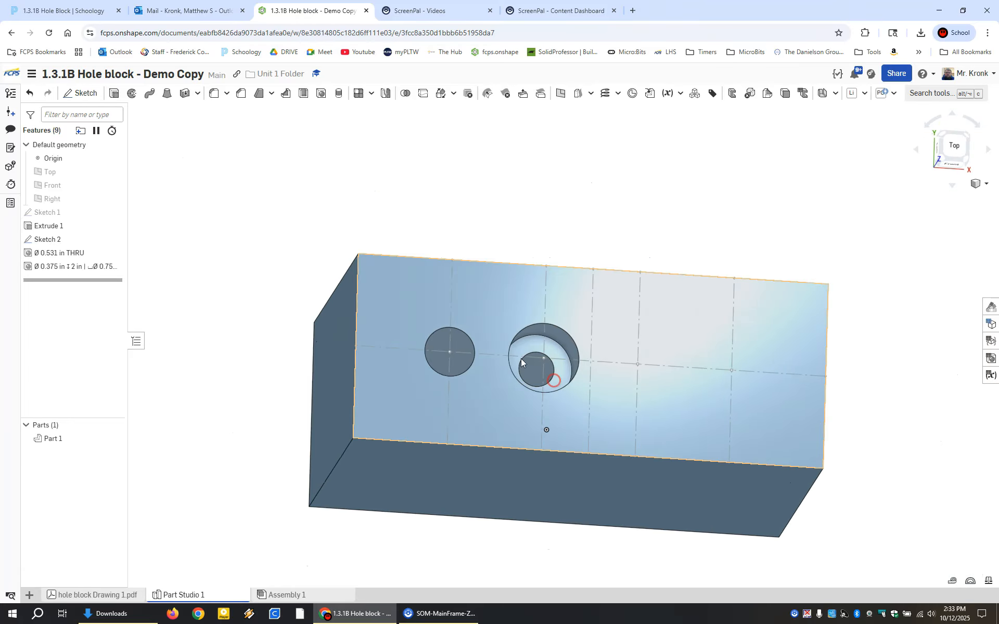
left_click(96, 595)
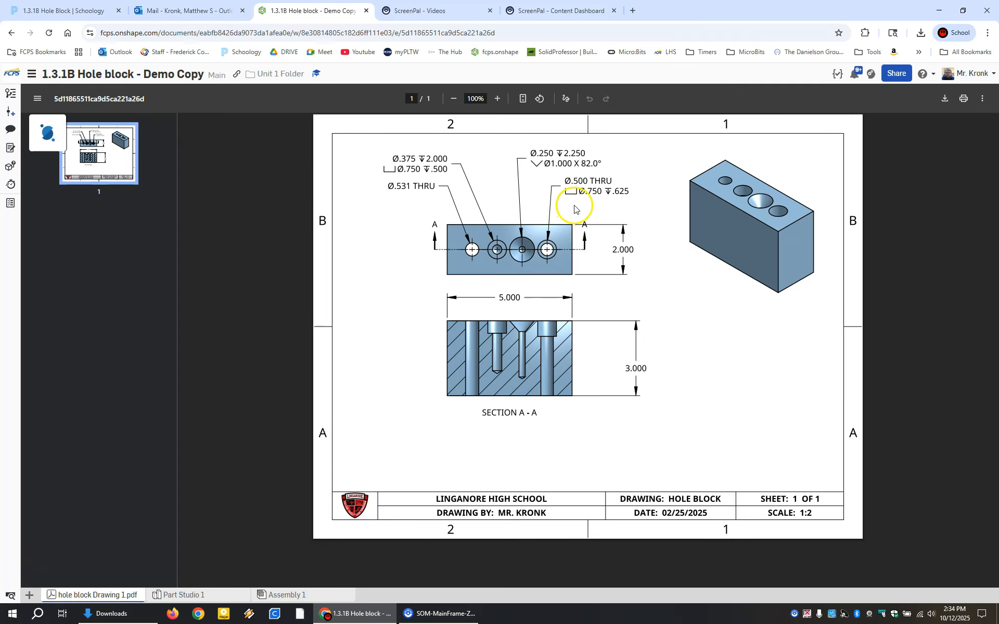
left_click(199, 598)
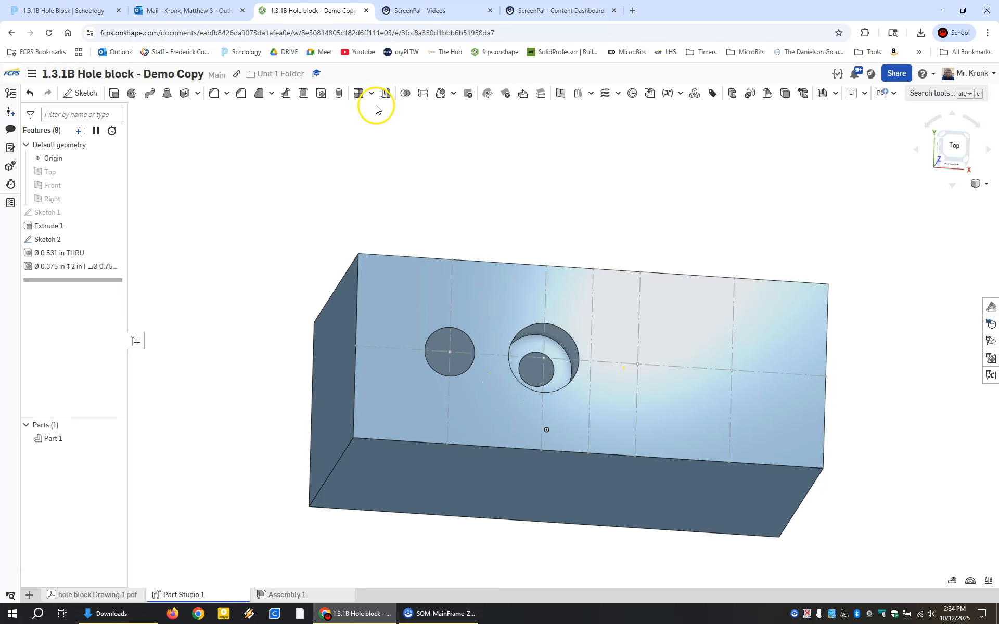
Step: Start a countersink hole at the third sketch point from the left with a 0.25 in diameter and a 1 in countersink diameter
left_click(320, 94)
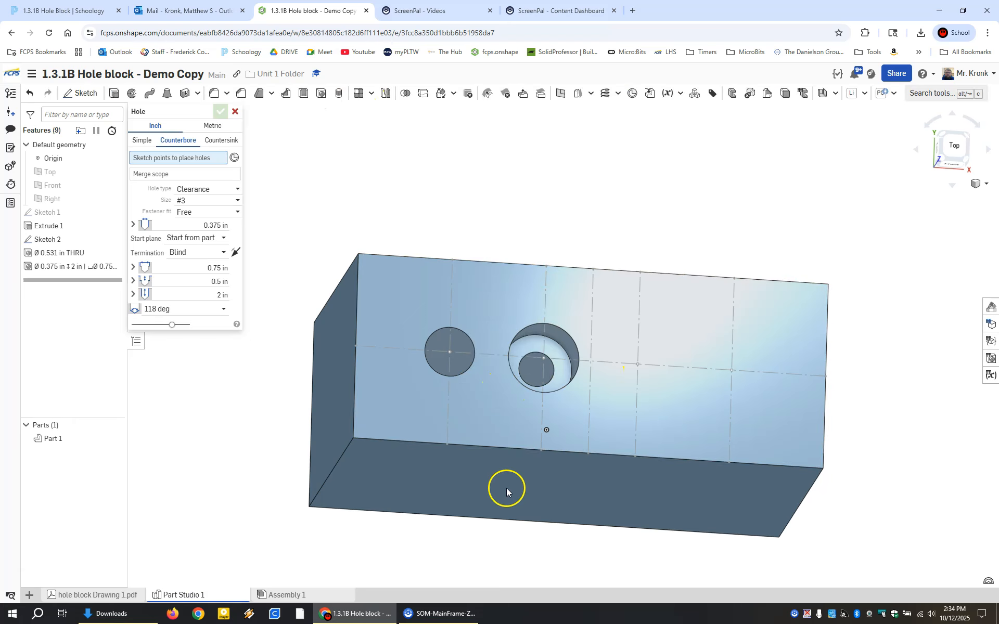
left_click(636, 365)
left_click(636, 366)
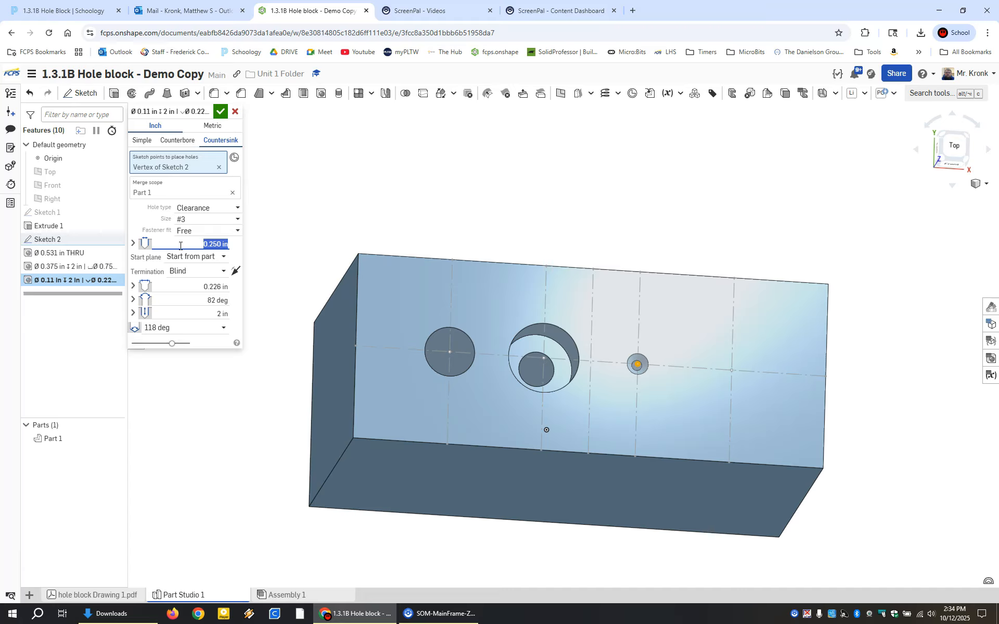
left_click(190, 285)
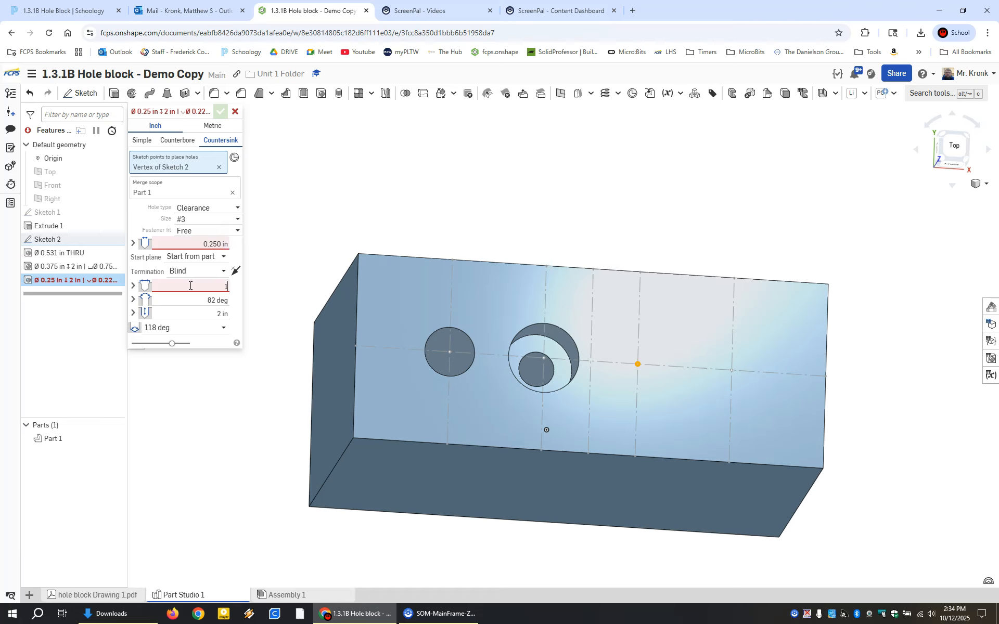
key("Return")
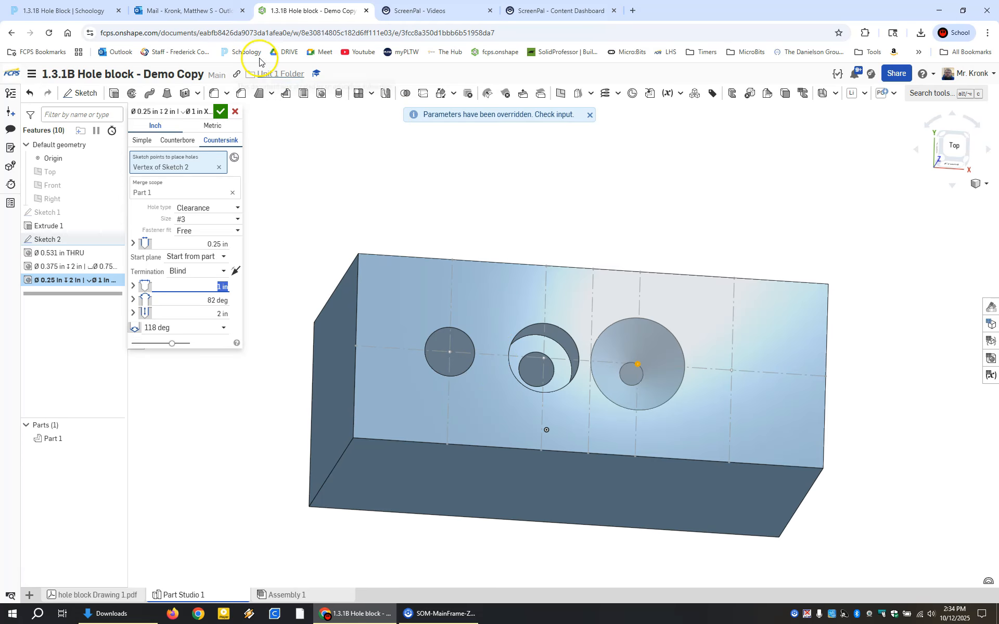
Step: Check the countersink callout on the drawing, set the third hole's depth to 2.25 in and accept the hole
left_click(88, 593)
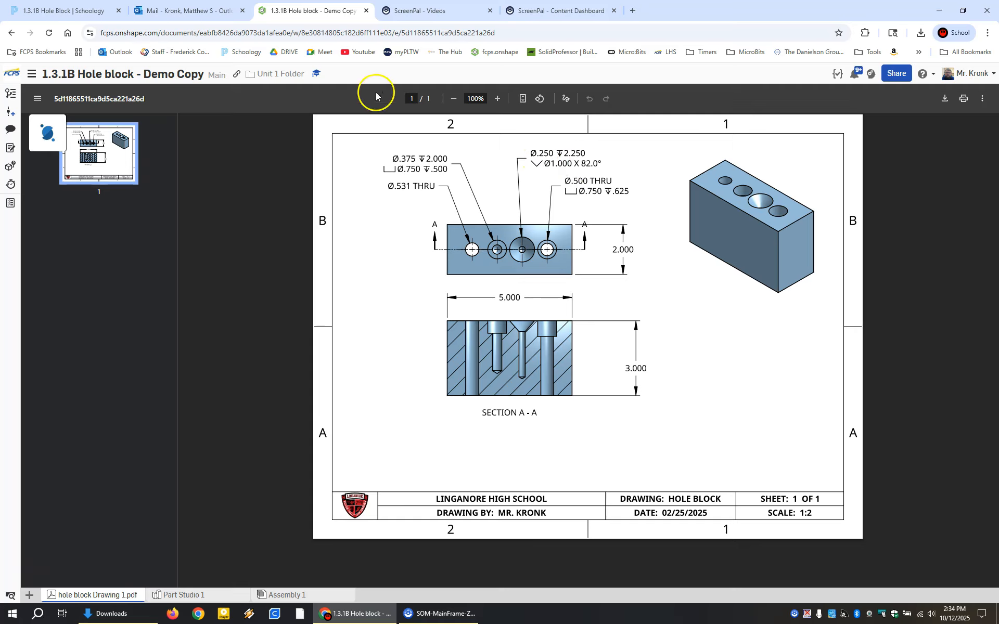
left_click(182, 595)
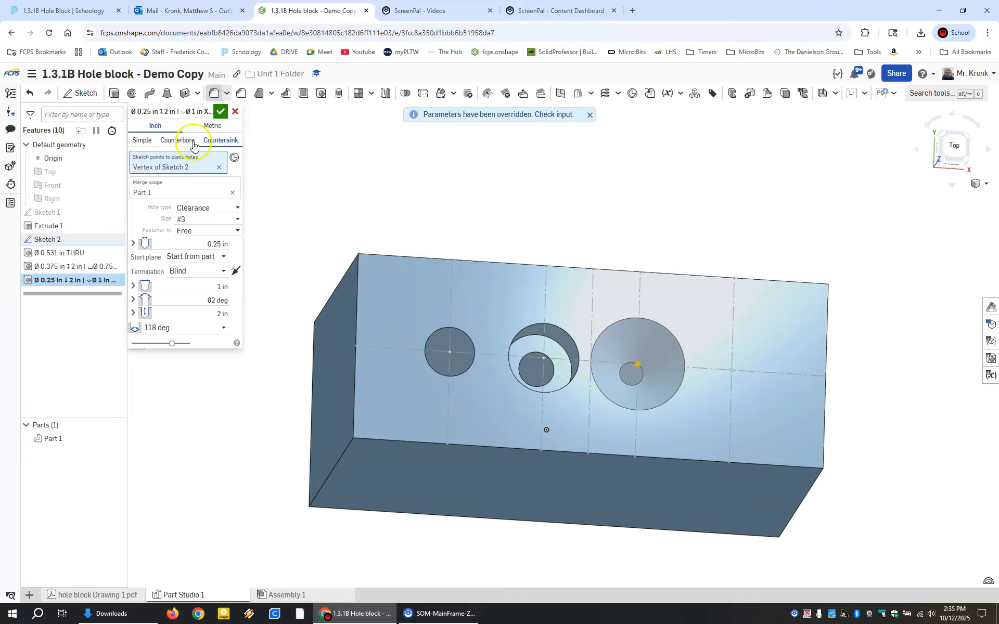
left_click(83, 595)
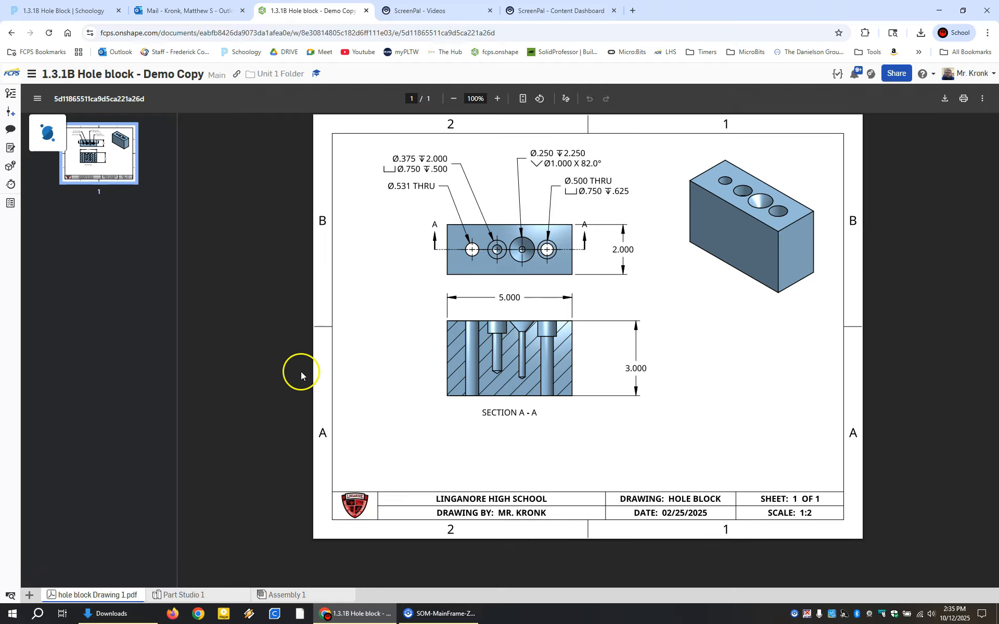
left_click(182, 595)
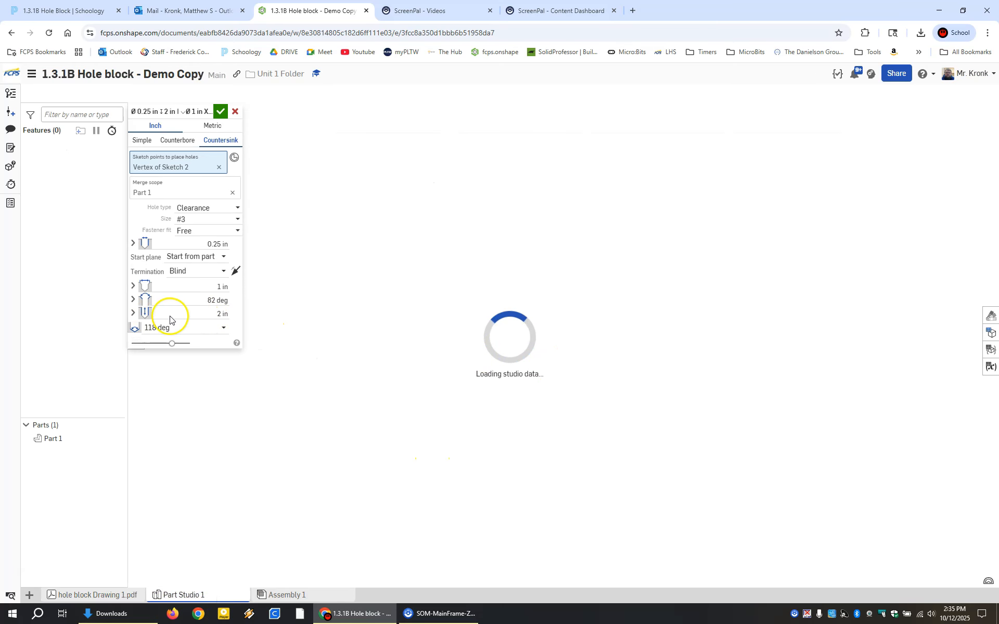
left_click(215, 314)
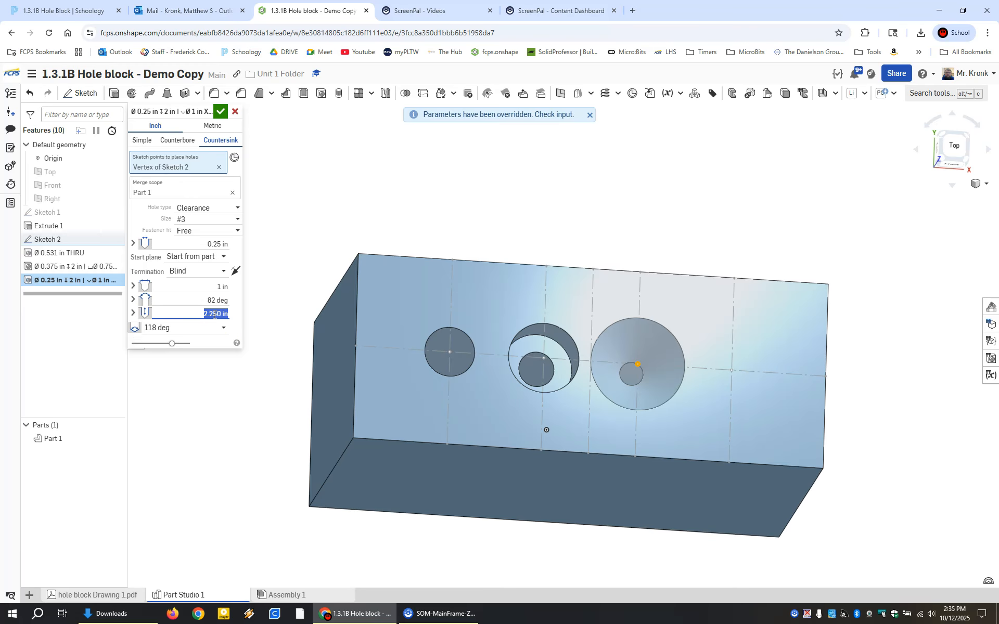
left_click(221, 112)
Step: Start a hole at the rightmost sketch point and make it a counterbore as called out on the drawing
right_click_drag(419, 297, 519, 344)
left_click(706, 422)
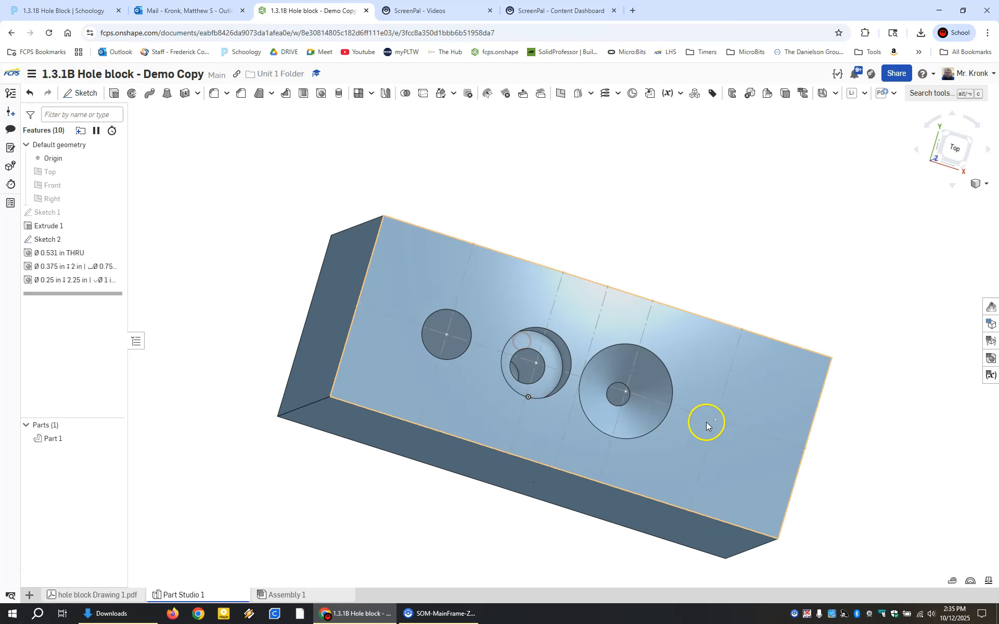
left_click(717, 422)
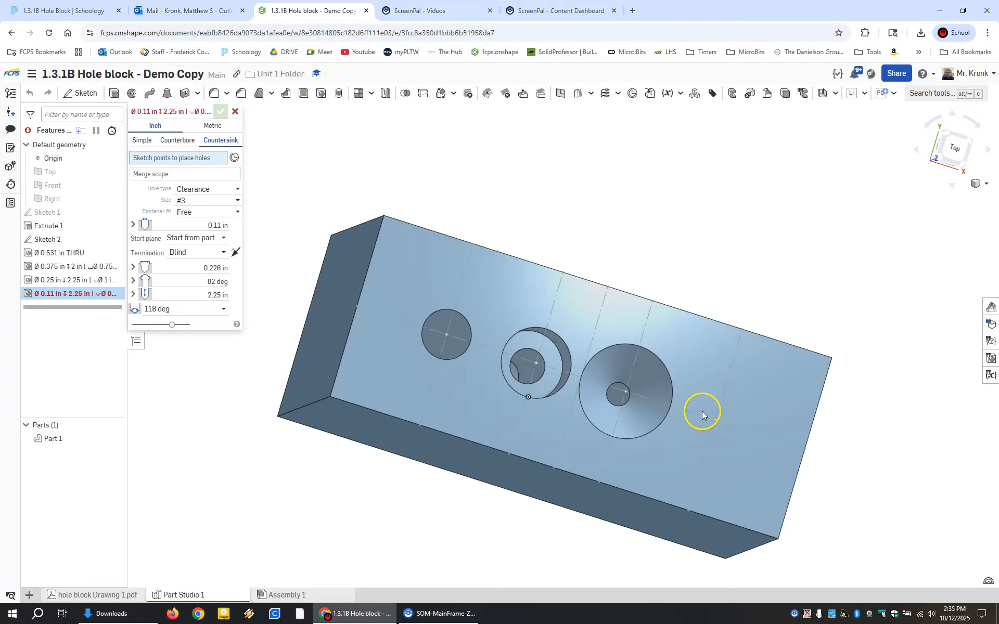
left_click(715, 421)
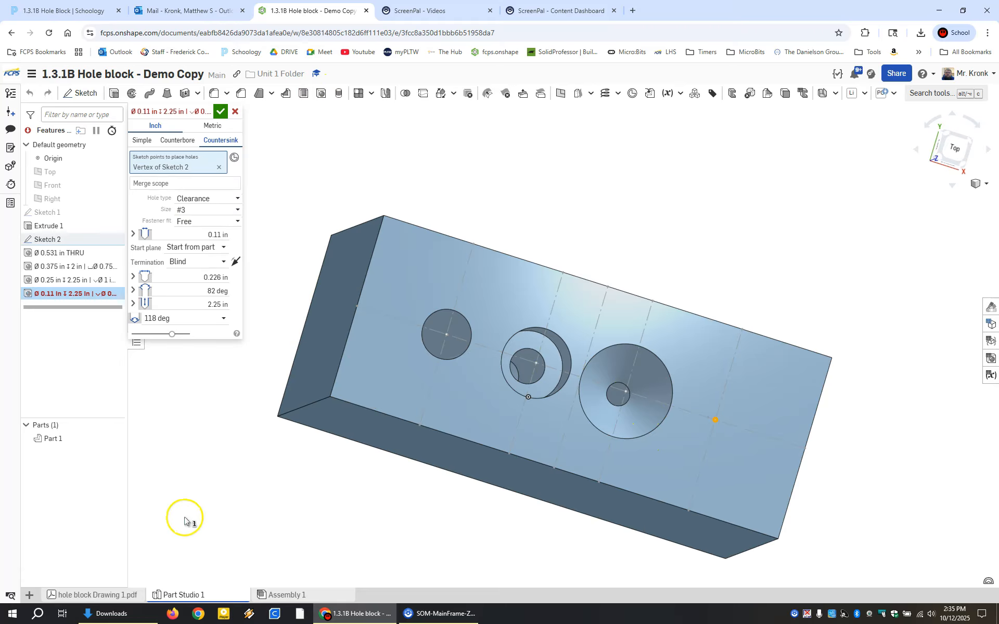
left_click(104, 596)
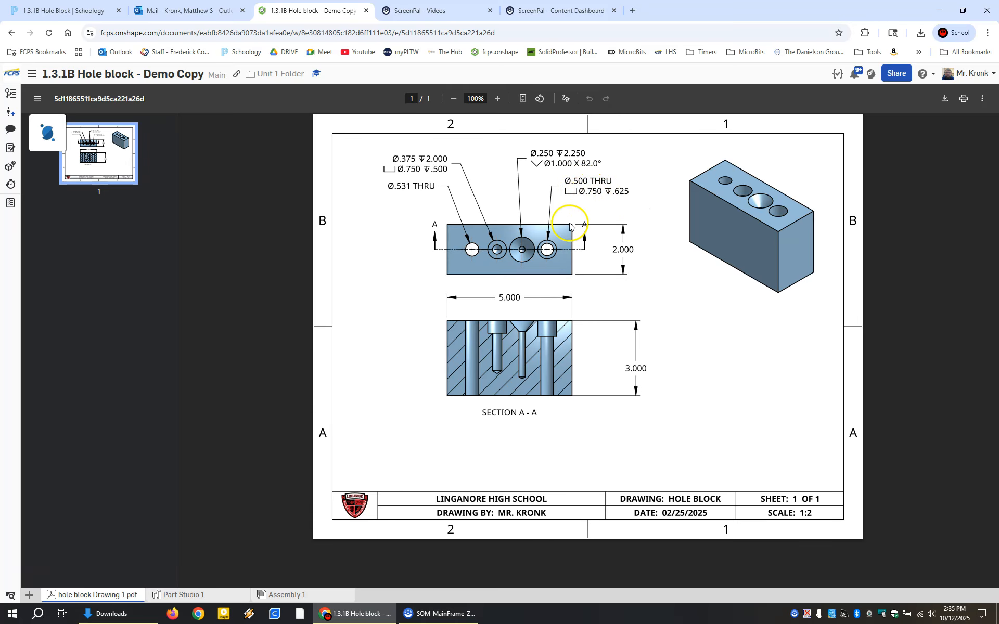
left_click(232, 598)
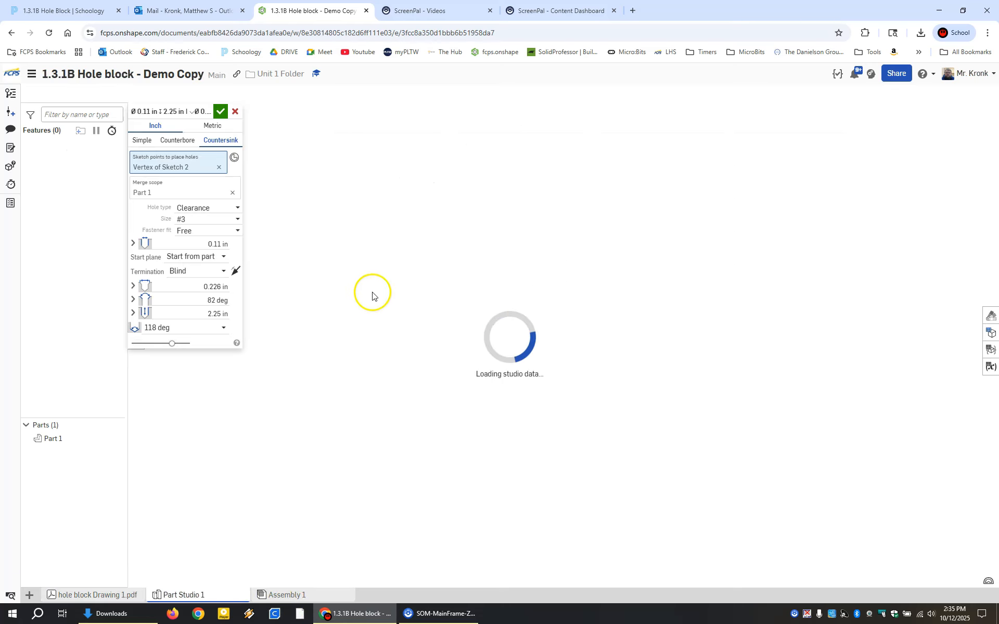
left_click(170, 141)
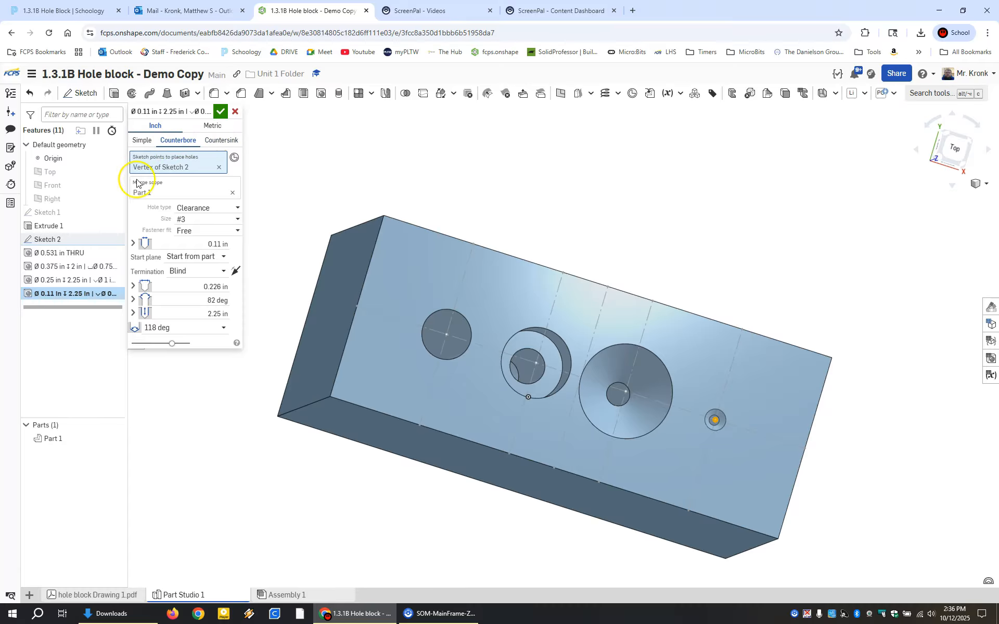
Step: Set the rightmost hole's diameter to 0.5 in, its counterbore diameter to 0.75 in and its counterbore depth to 0.65 in
left_click(201, 243)
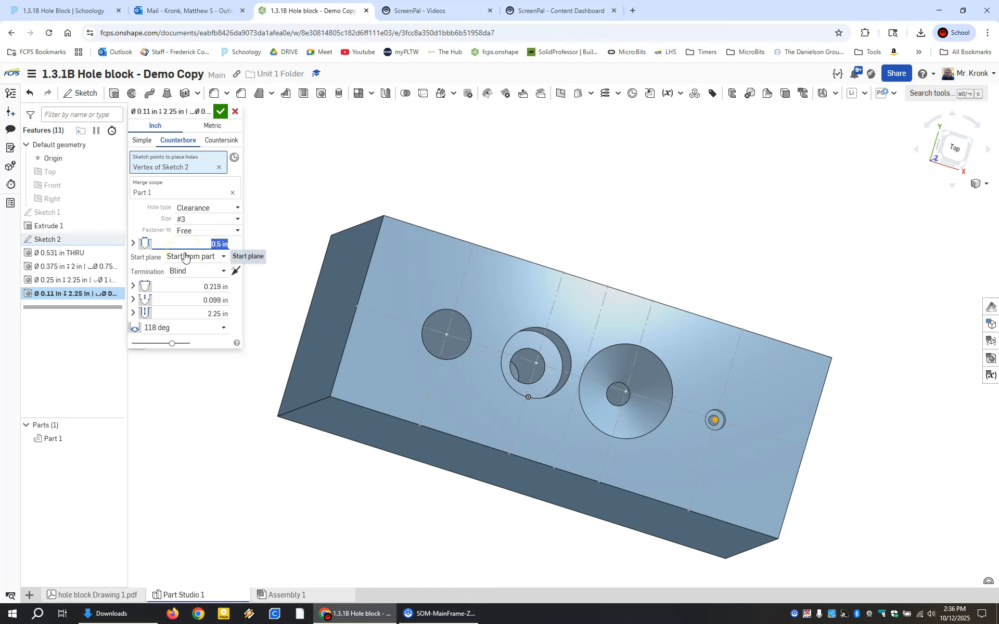
left_click(183, 287)
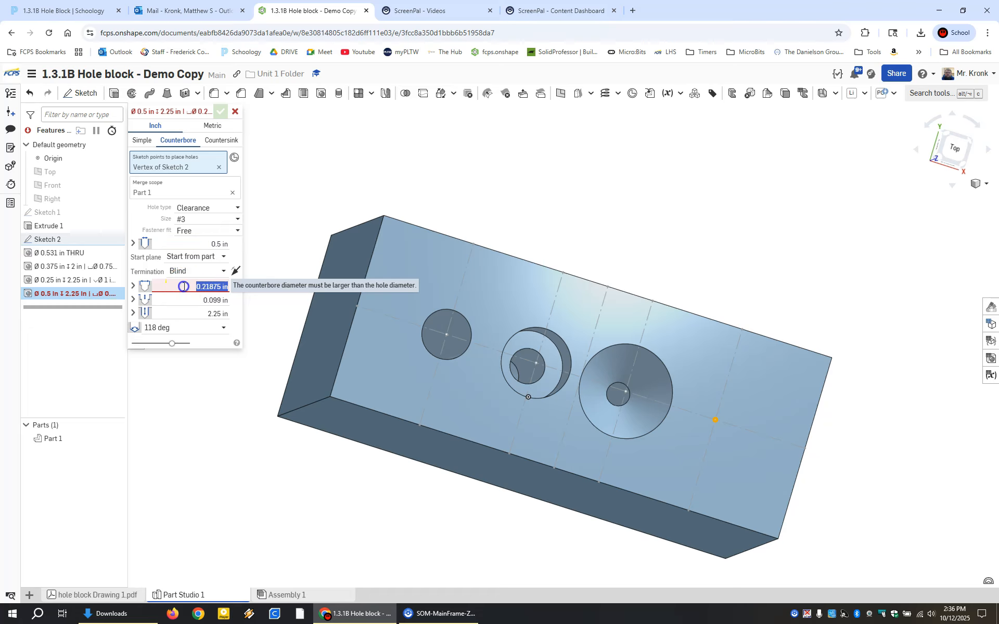
type(".75")
key("Return")
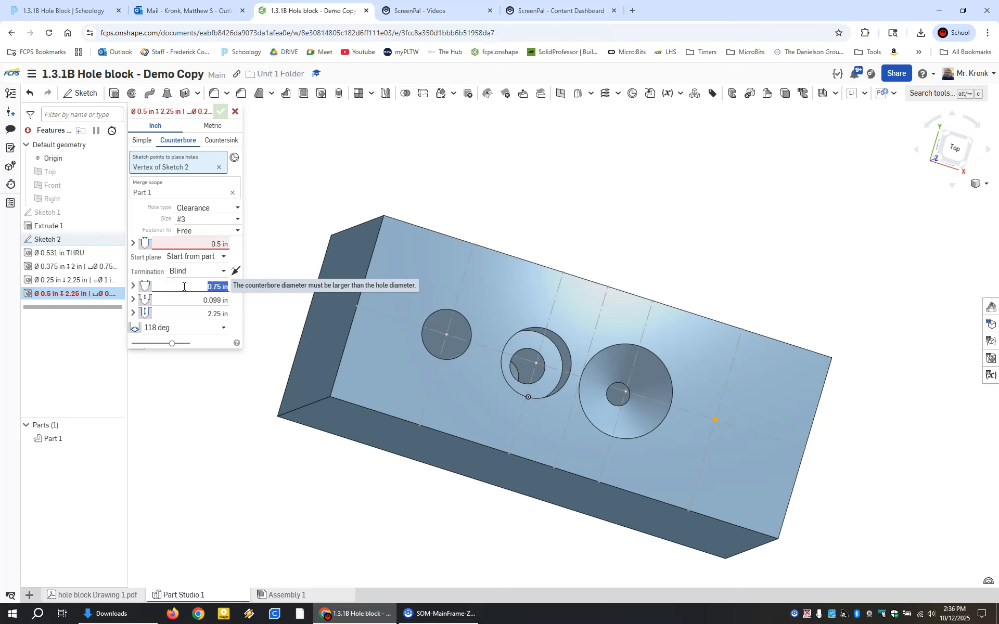
left_click(201, 299)
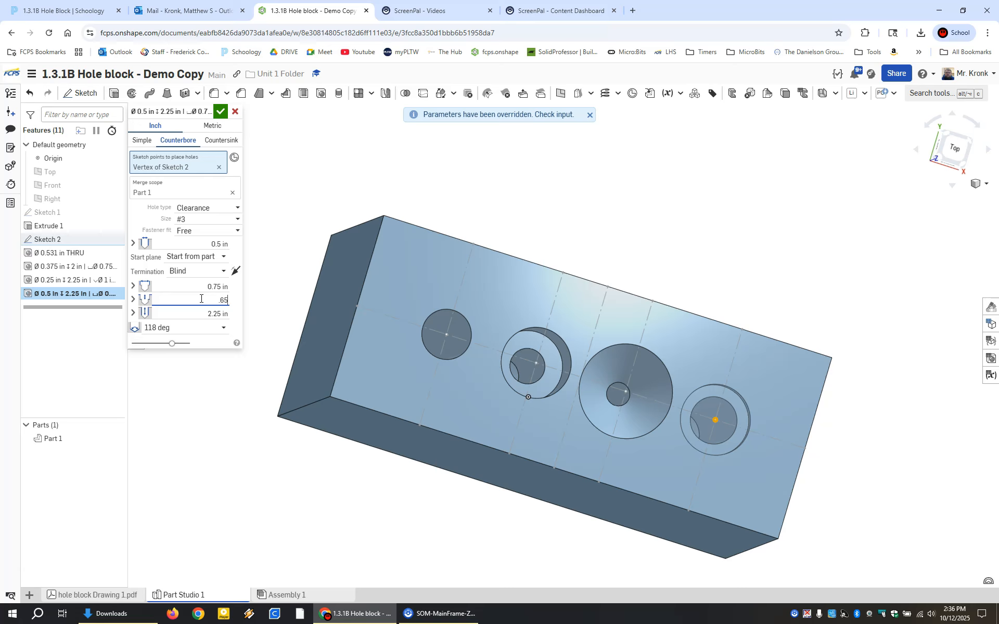
Step: Check the rightmost hole's callout on the drawing and set its counterbore depth to 0.625 in
left_click(108, 597)
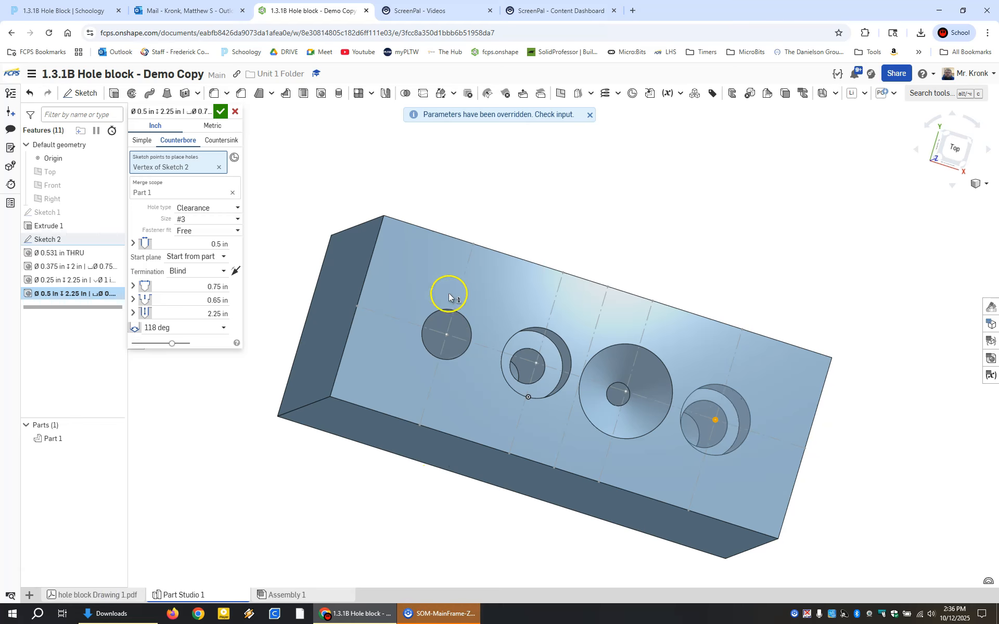
left_click(91, 594)
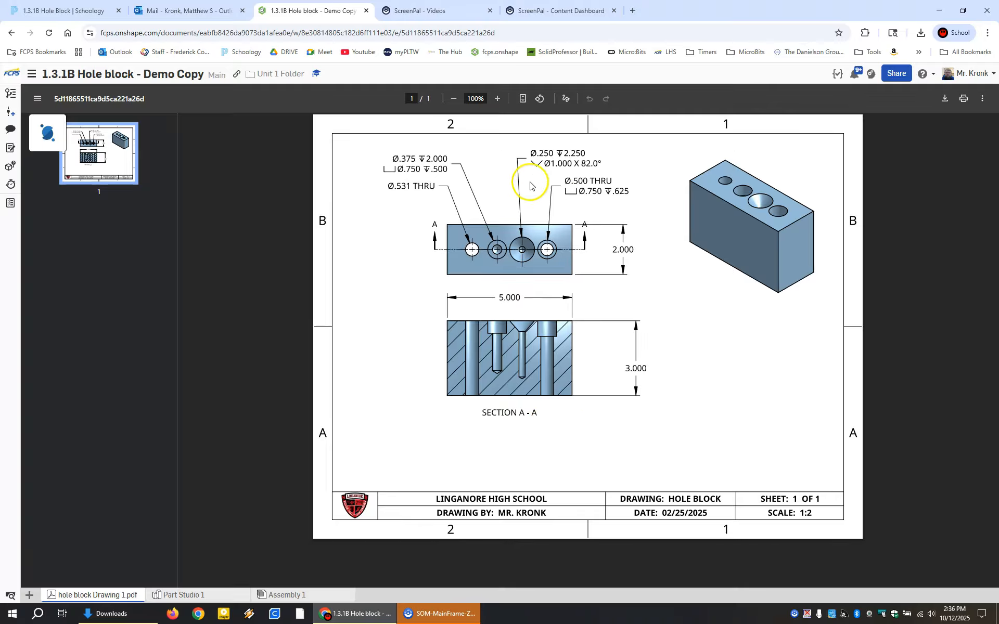
left_click(183, 594)
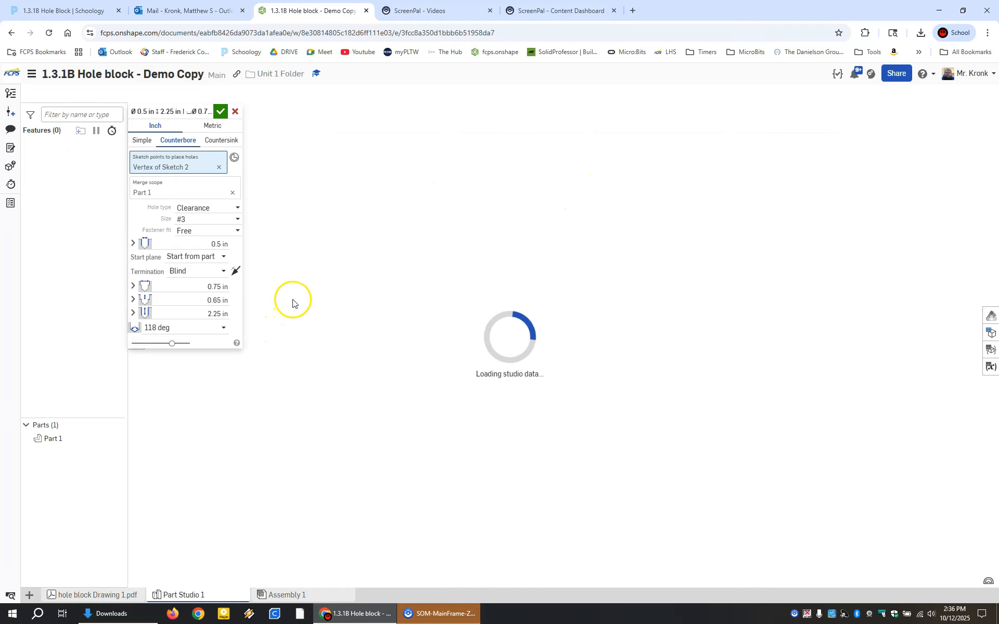
left_click(205, 301)
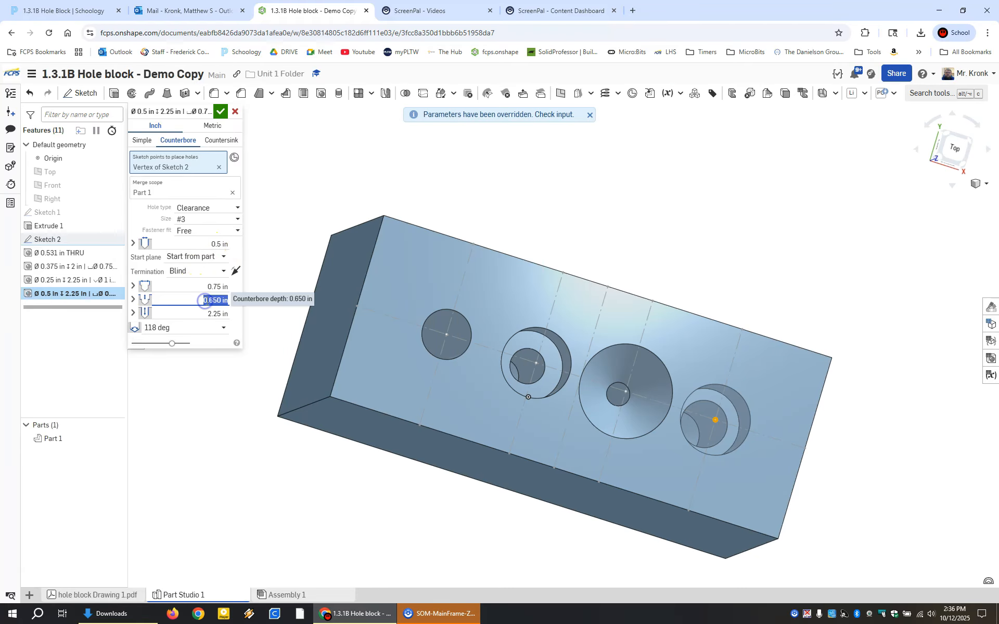
type(".625")
key("Return")
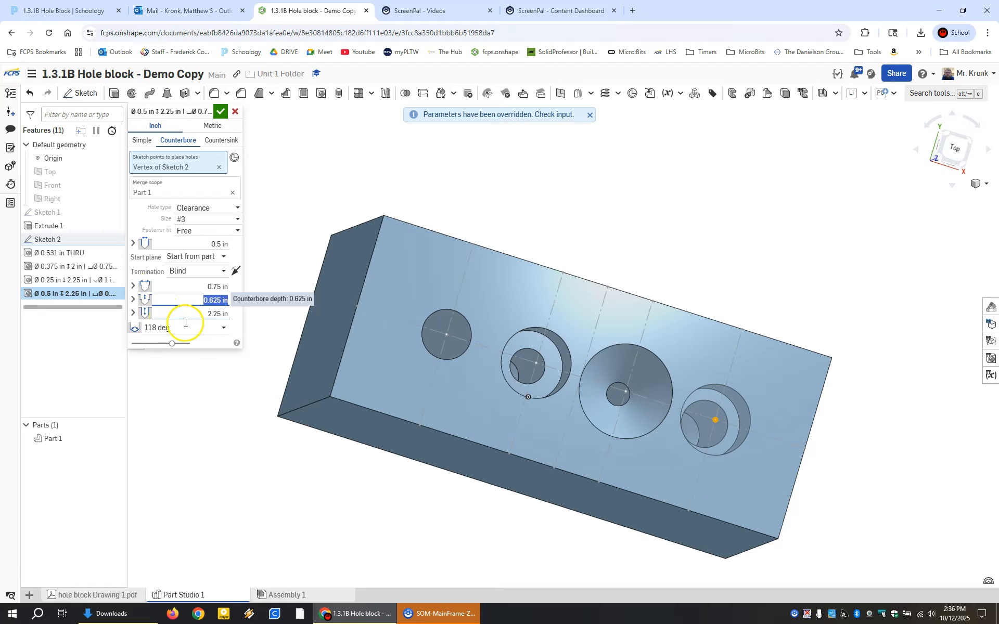
Step: Make the rightmost counterbored hole go through all and accept it
left_click(209, 314)
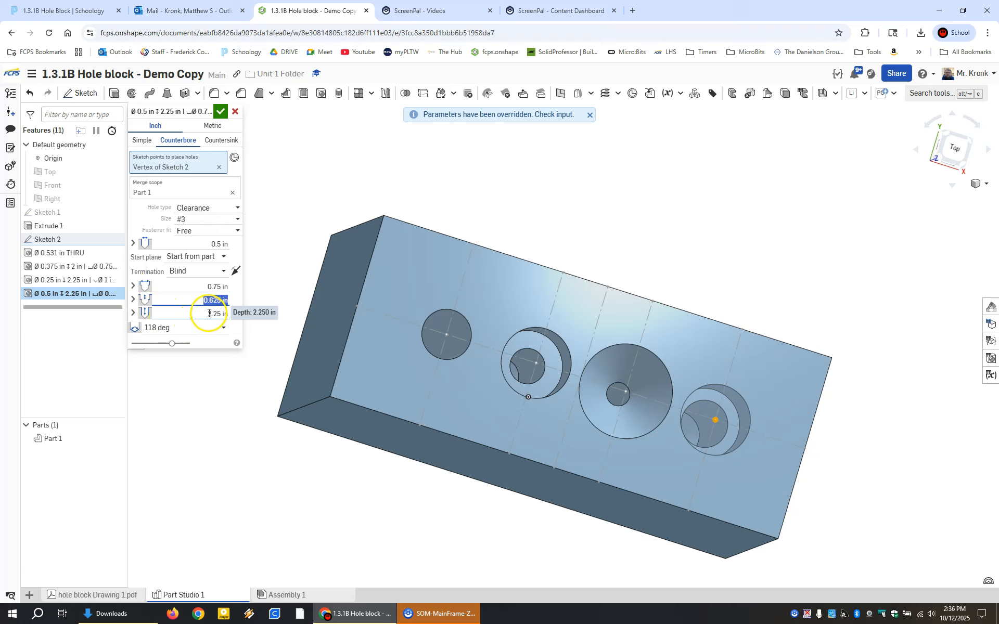
left_click(197, 271)
left_click(180, 329)
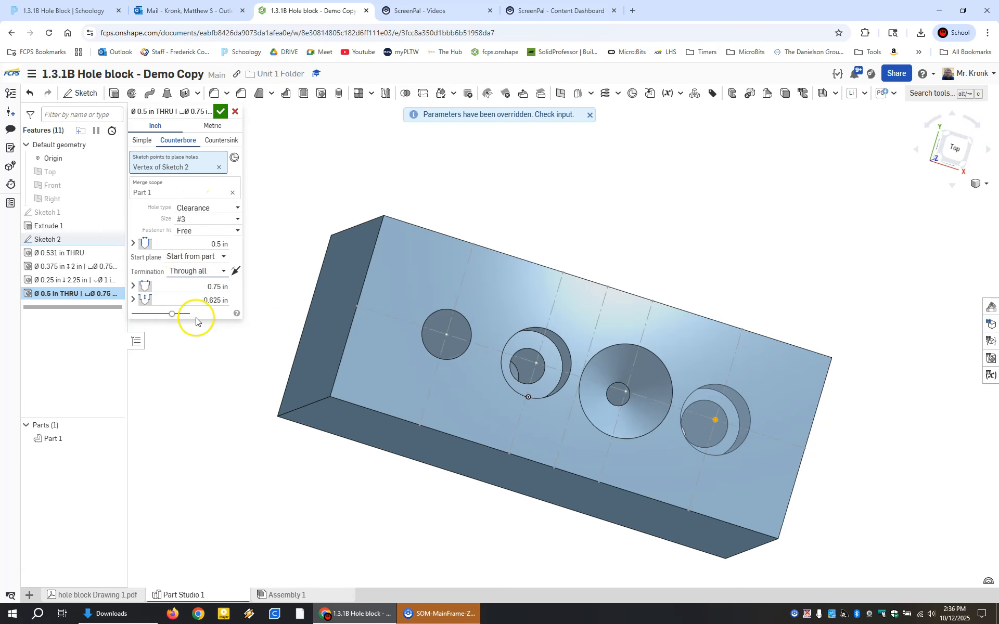
right_click_drag(656, 424, 651, 449)
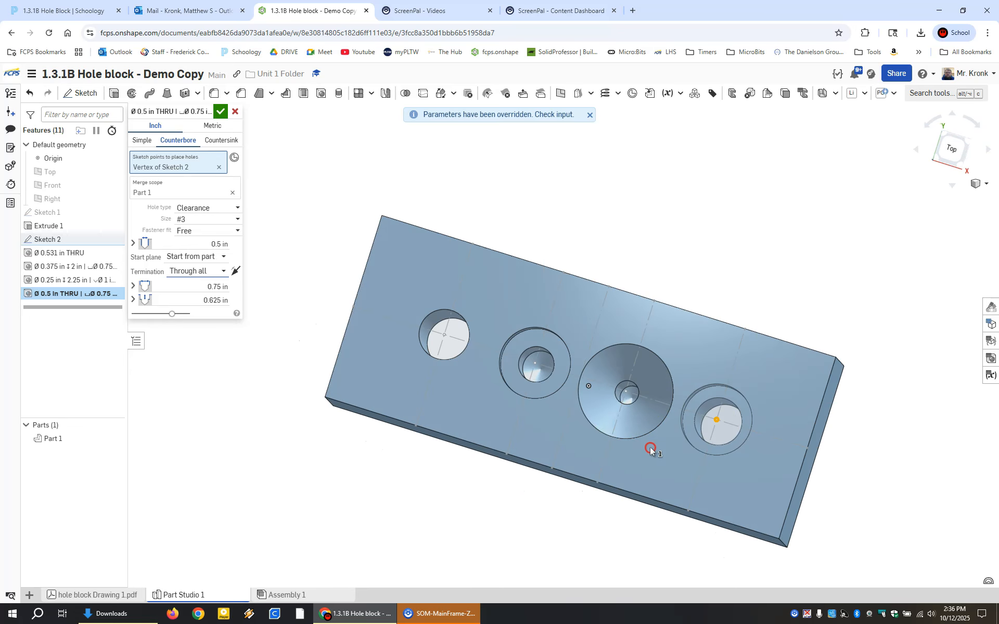
left_click(225, 114)
Step: Hide Sketch 2 and rename the part as Hole Block
mouse_move(307, 363)
right_mouse_down()
mouse_move(305, 304)
mouse_move(310, 338)
right_mouse_up()
left_click(109, 239)
mouse_move(240, 311)
right_mouse_down()
mouse_move(220, 333)
mouse_move(272, 274)
mouse_move(268, 286)
mouse_move(229, 243)
mouse_move(272, 134)
mouse_move(258, 179)
mouse_move(250, 323)
right_mouse_up()
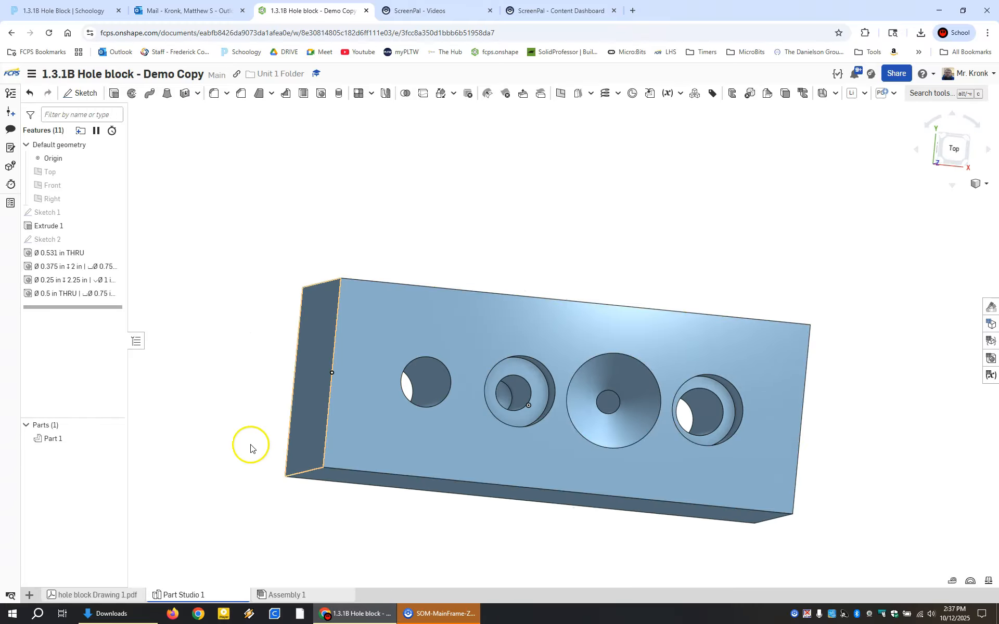
right_click(74, 438)
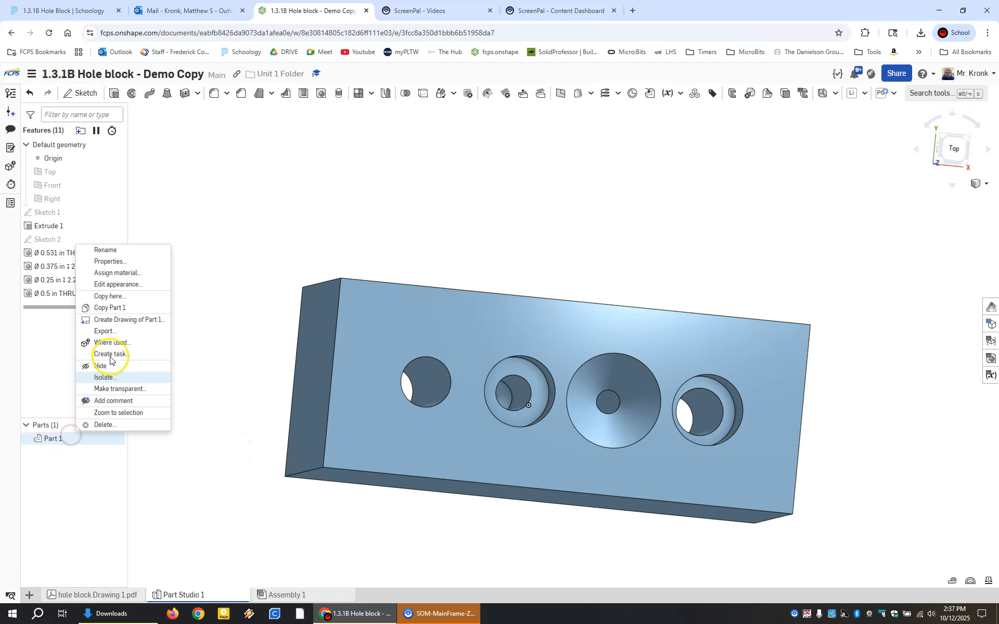
left_click(118, 250)
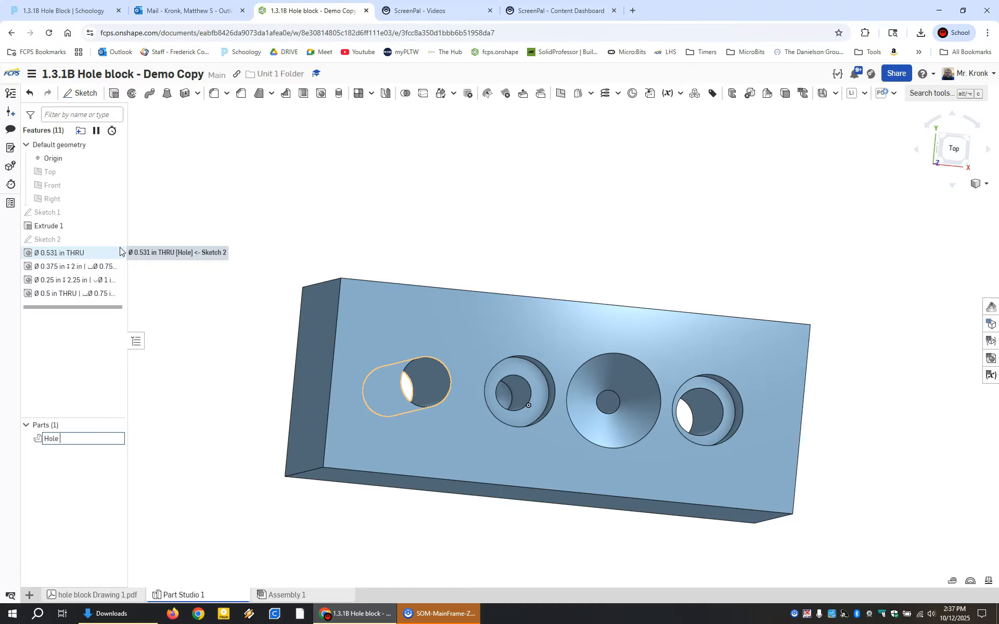
Step: Create a drawing of the Hole Block part from the recently opened 2025 B2 template with four views
right_click(35, 439)
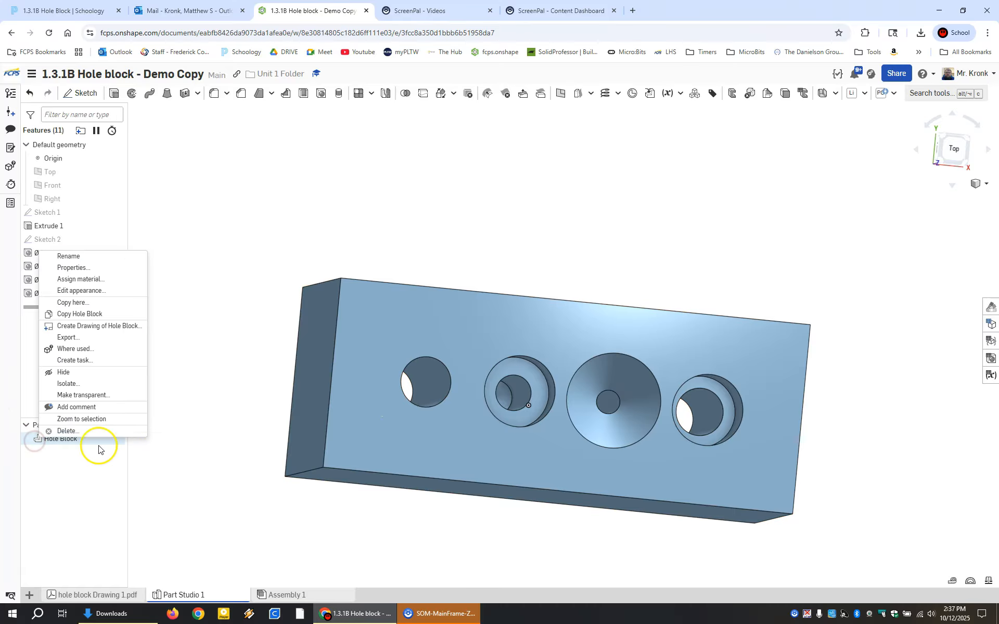
left_click(95, 326)
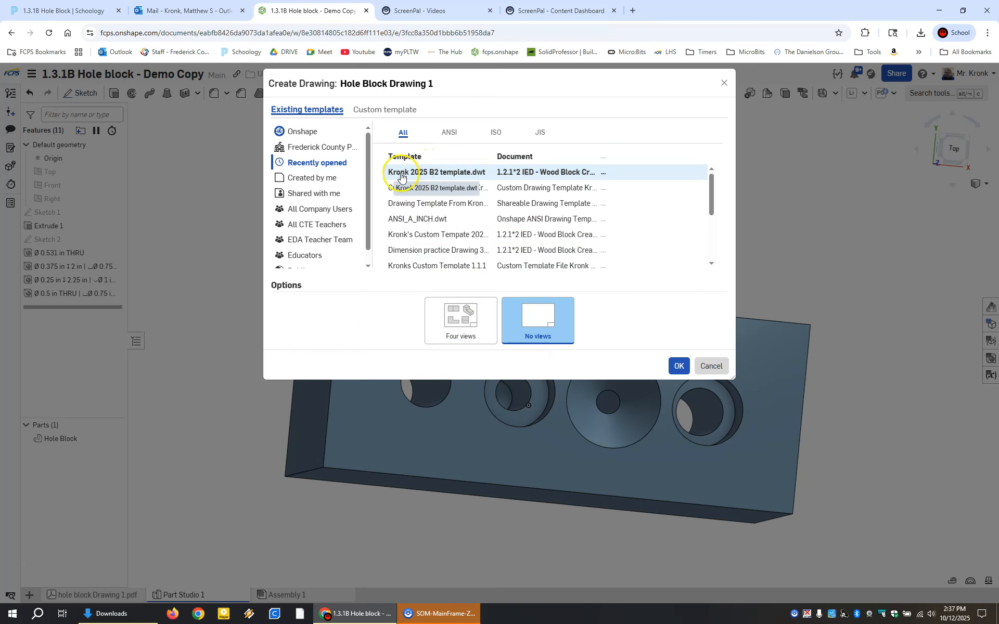
left_click(421, 177)
left_click(448, 335)
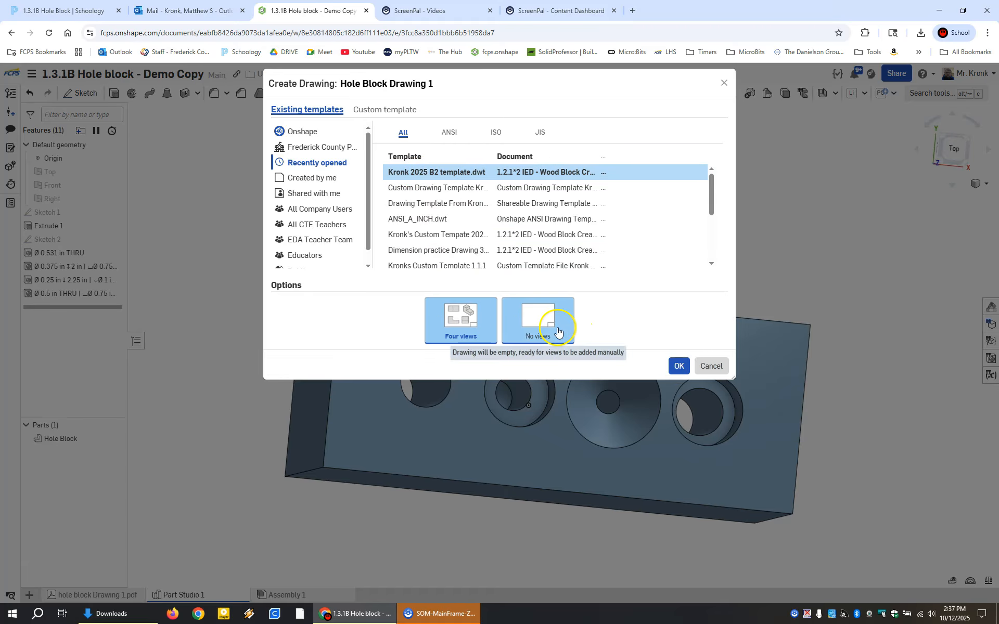
left_click(679, 367)
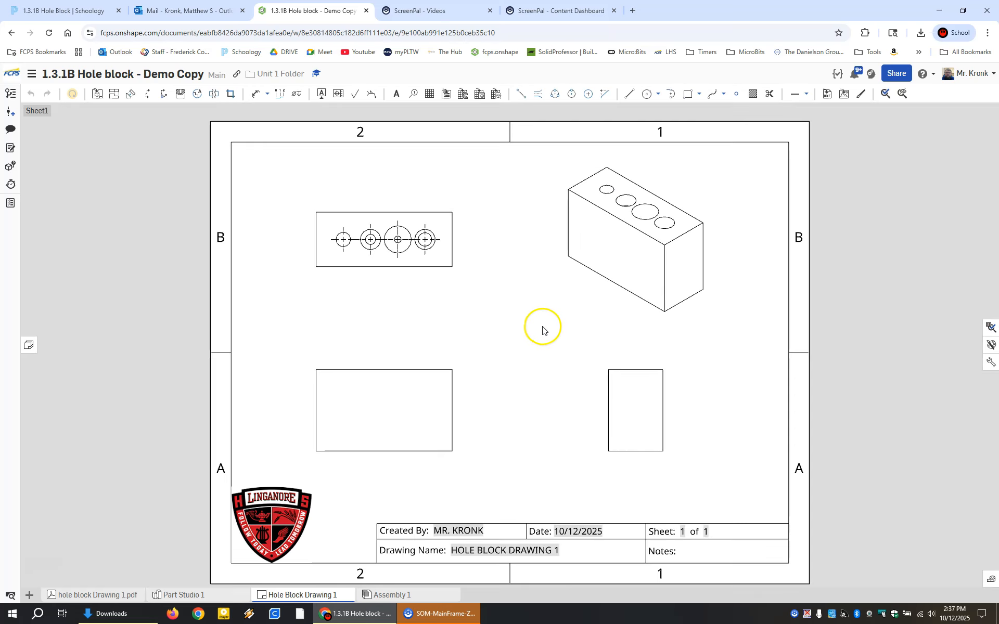
Step: Show the isometric view of the block as a shaded view
right_click(618, 262)
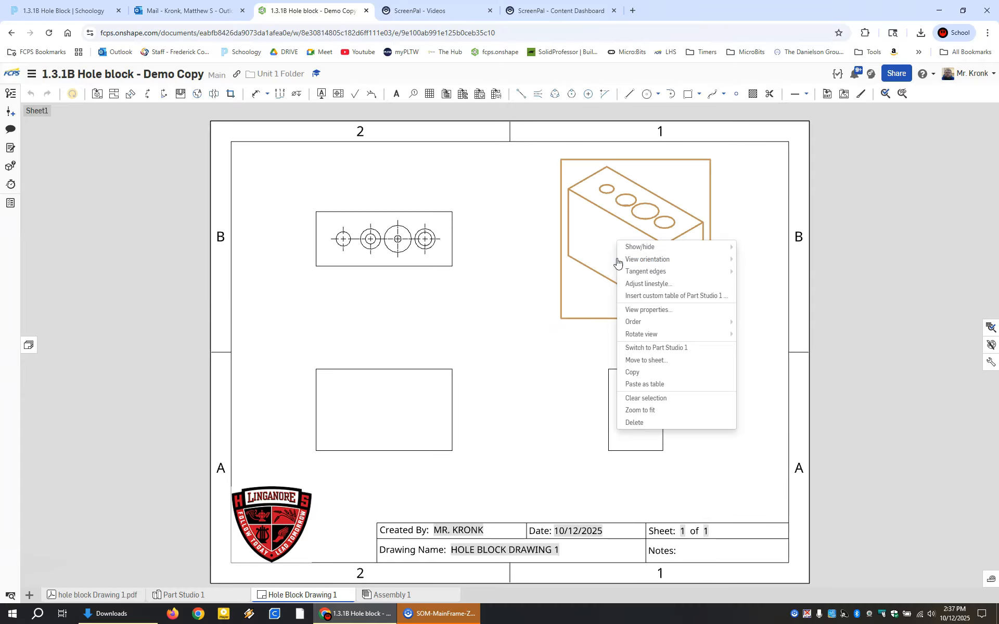
mouse_move(624, 249)
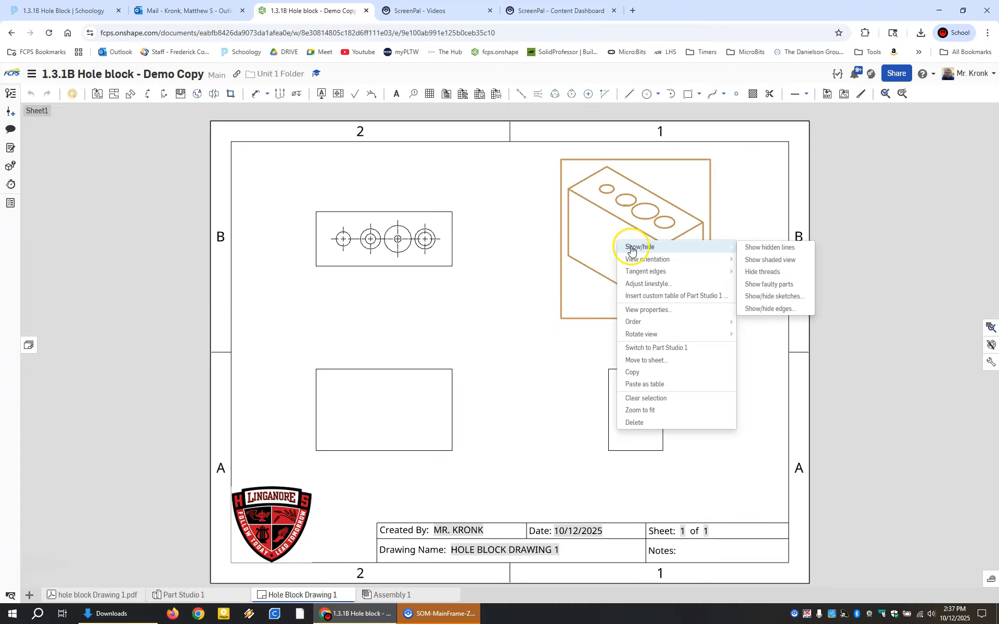
left_click(766, 259)
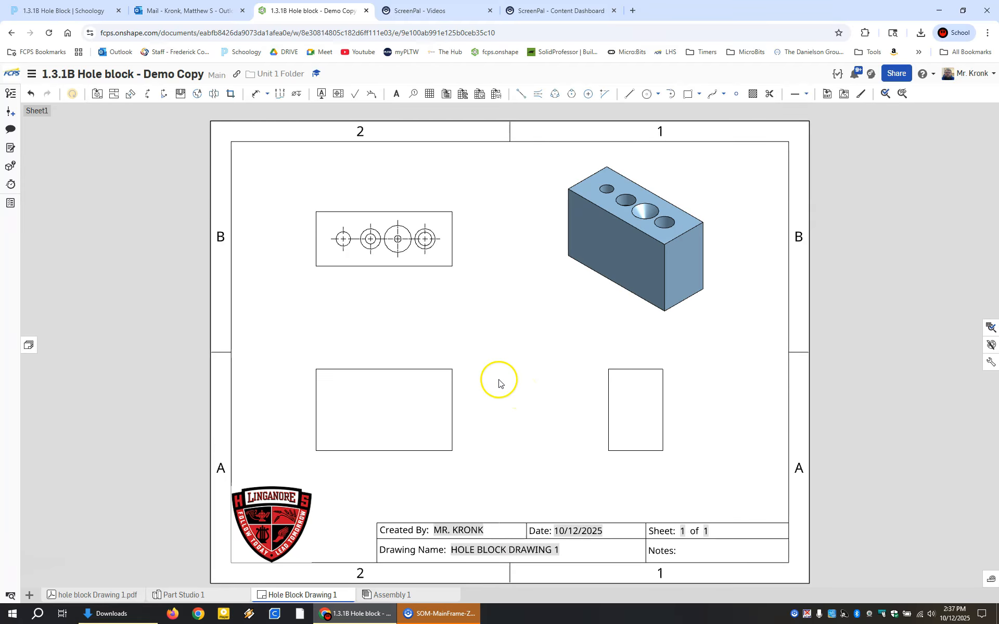
Step: Turn on view labels for the front, right, top and isometric views
left_click(24, 342)
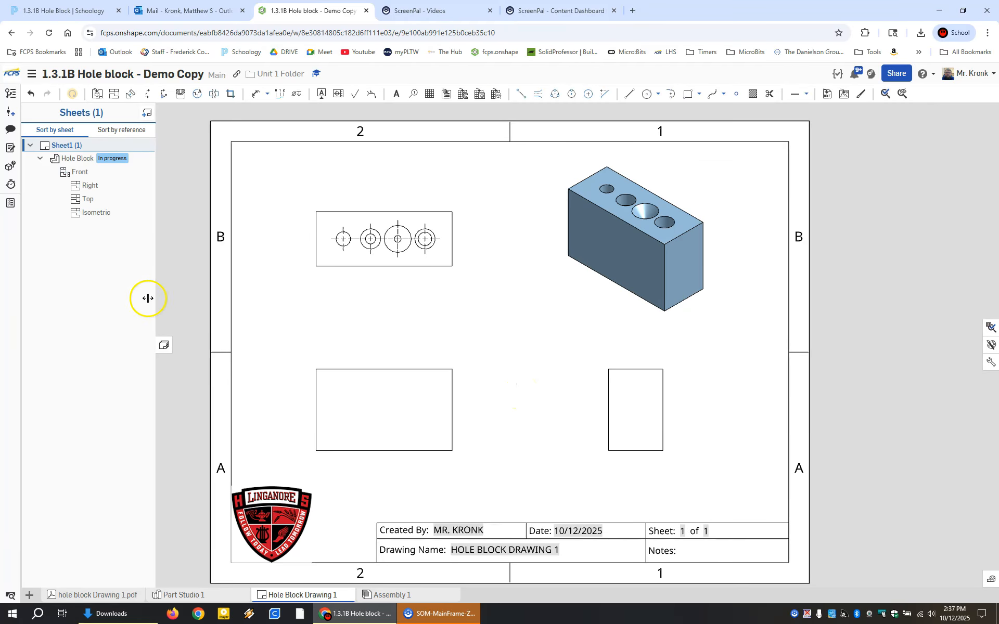
left_click_drag(87, 171, 89, 212)
right_click(87, 213)
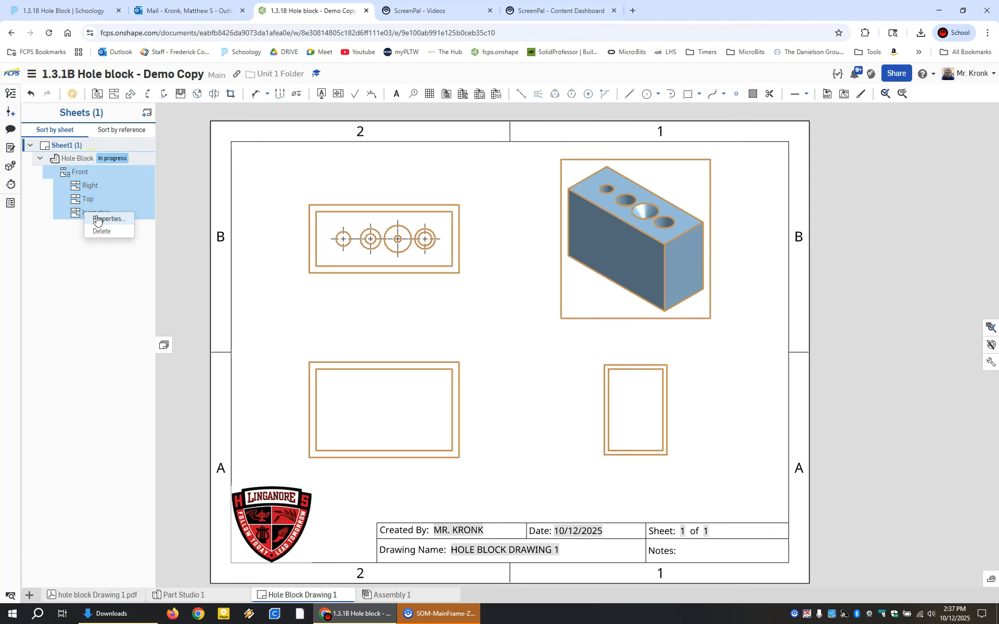
left_click(97, 219)
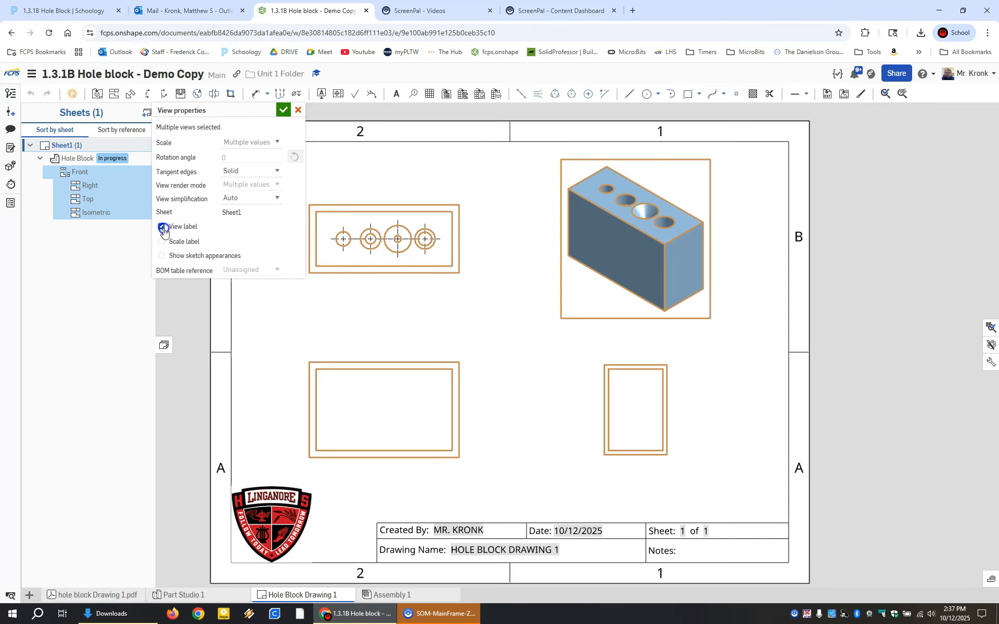
left_click(282, 110)
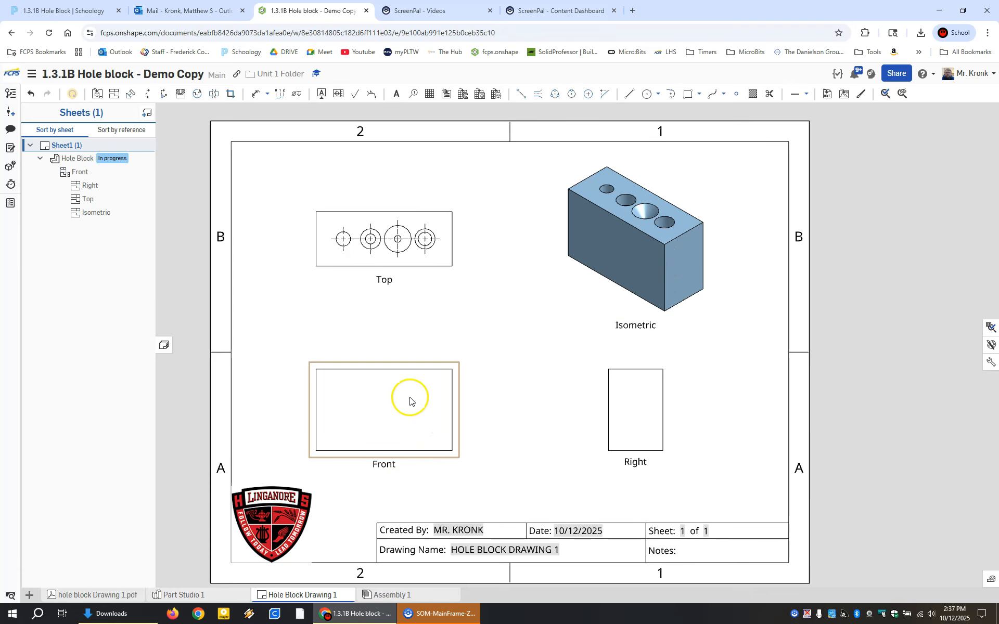
Step: Delete the front view from the drawing sheet
left_click(368, 407)
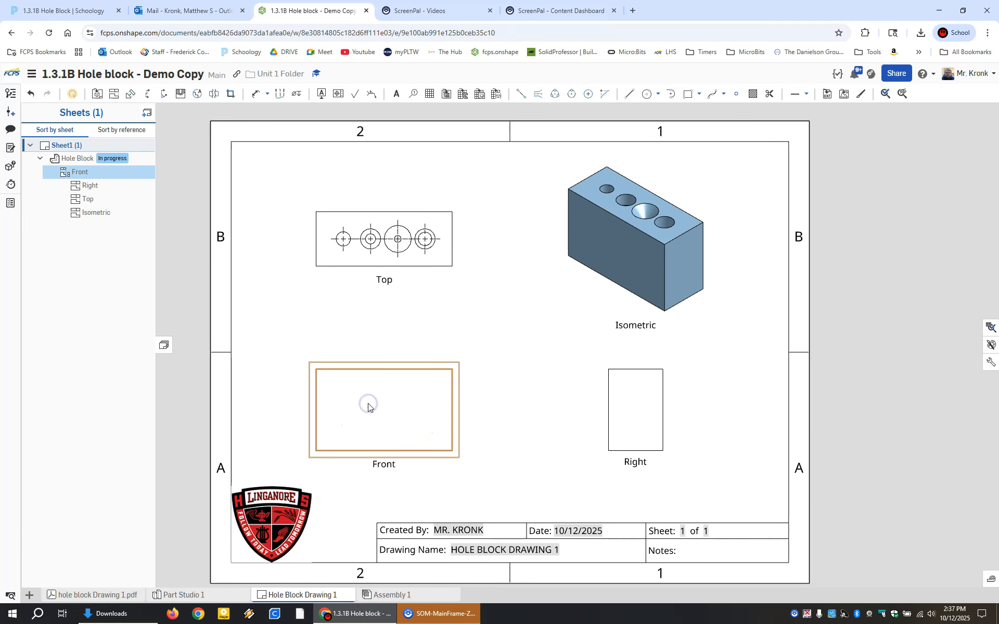
key("Delete")
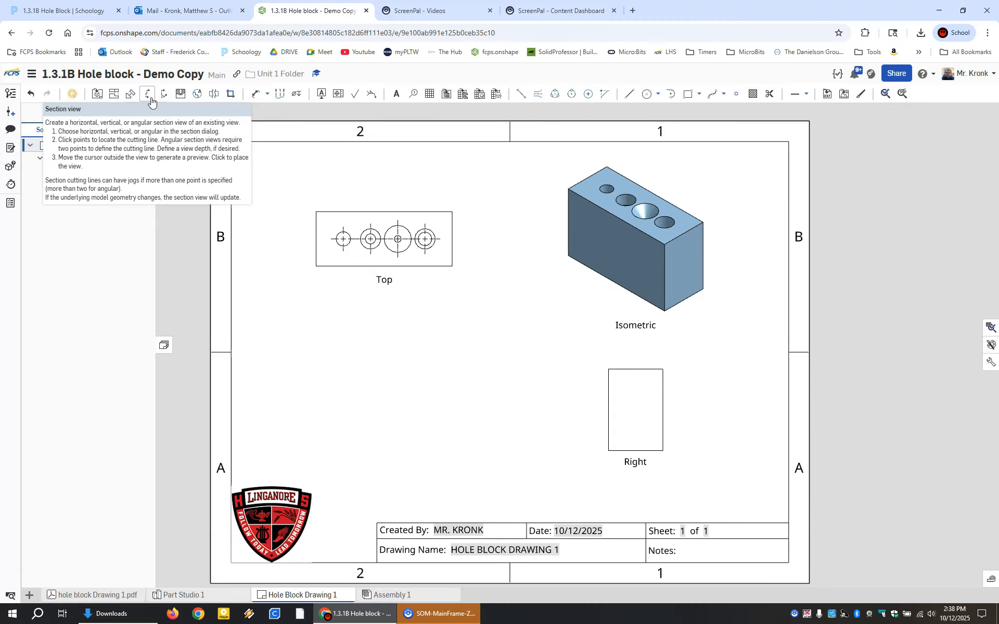
key("ctrl+minus")
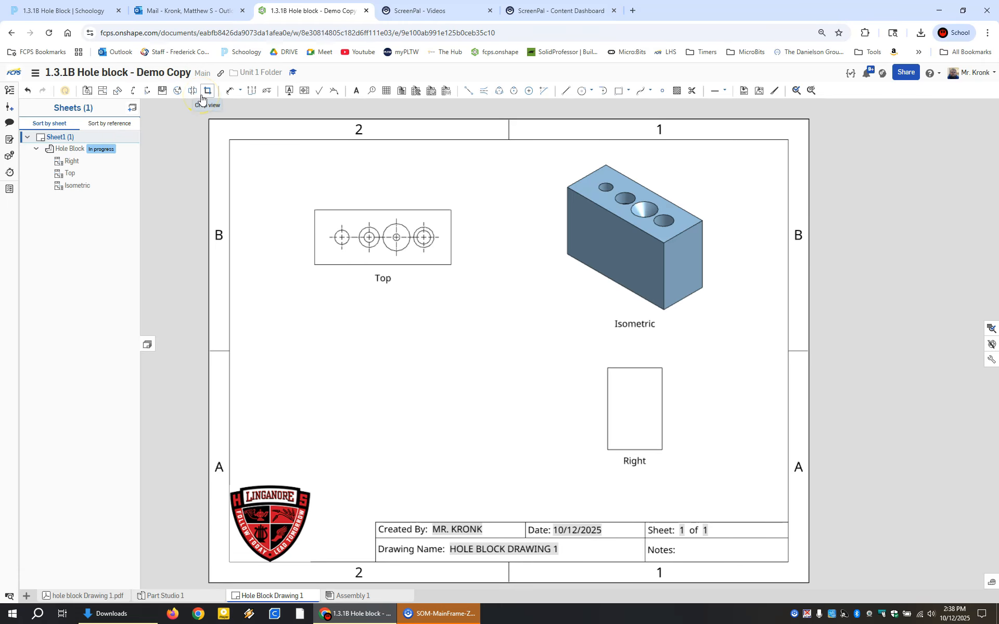
key("ctrl+plus")
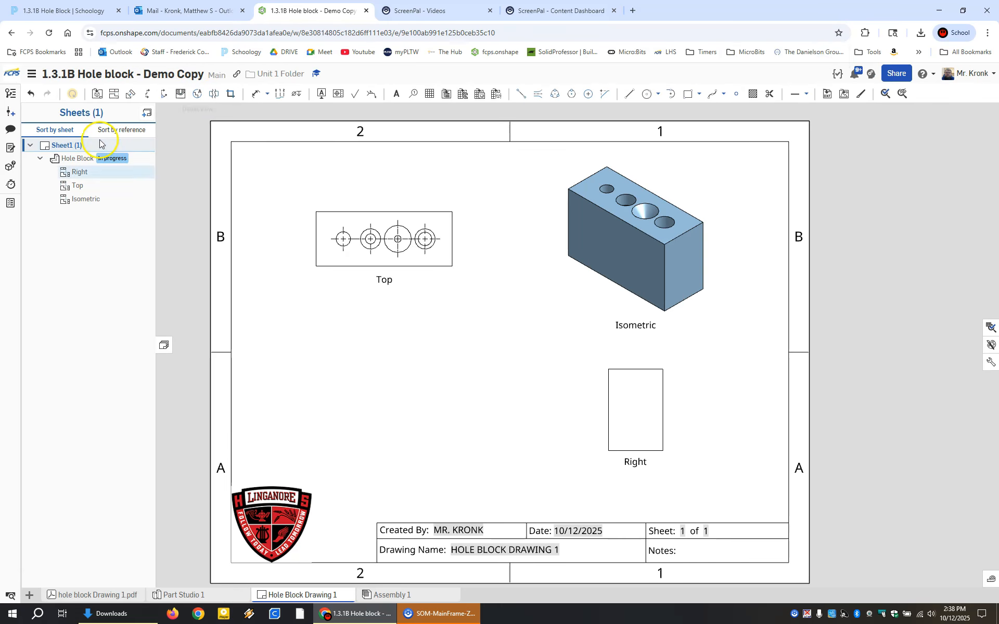
left_click(148, 94)
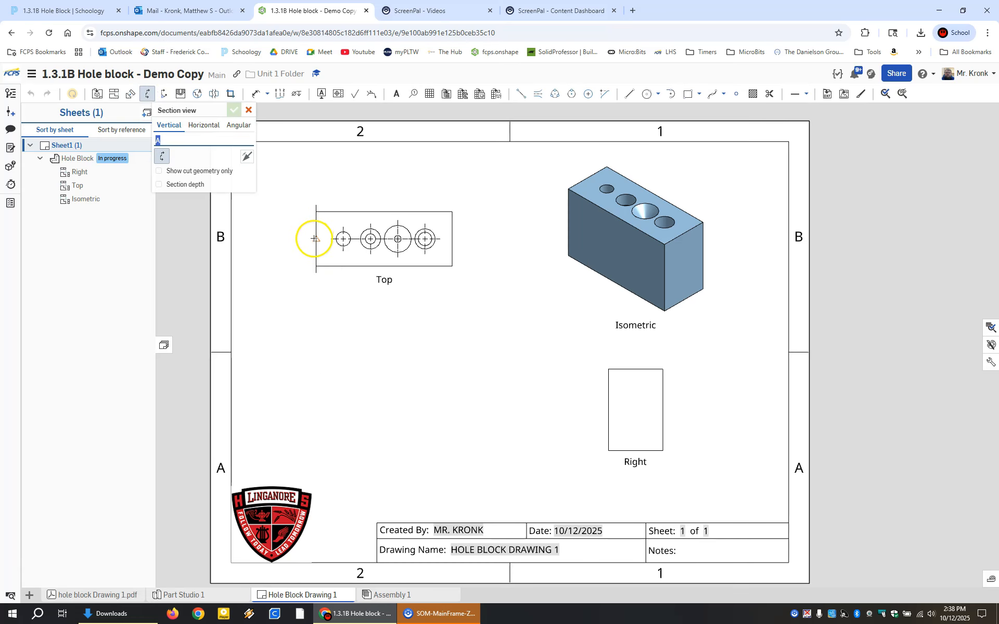
left_click(314, 239)
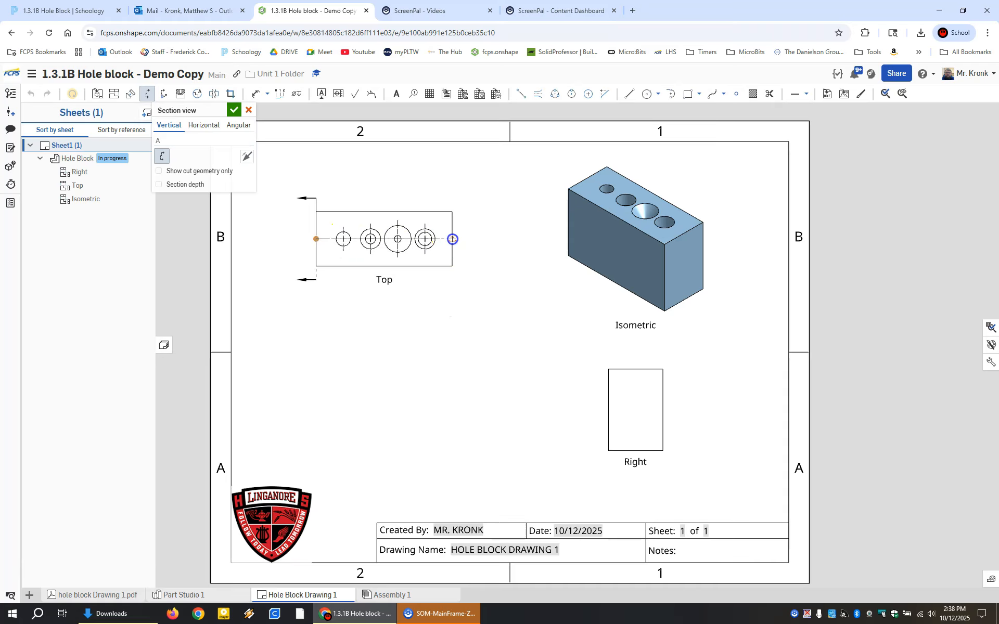
left_click(452, 239)
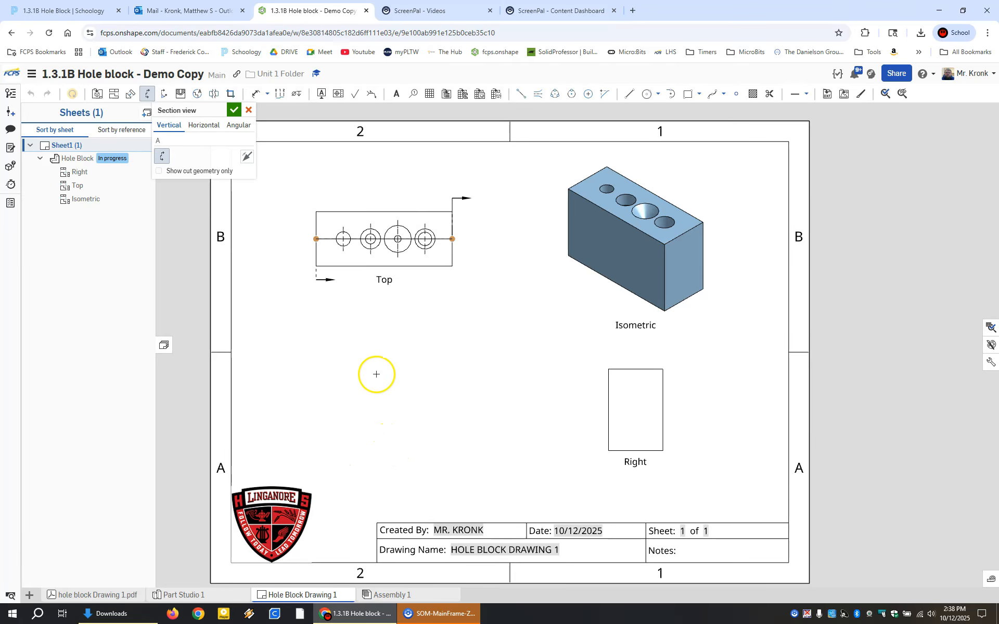
key("Escape")
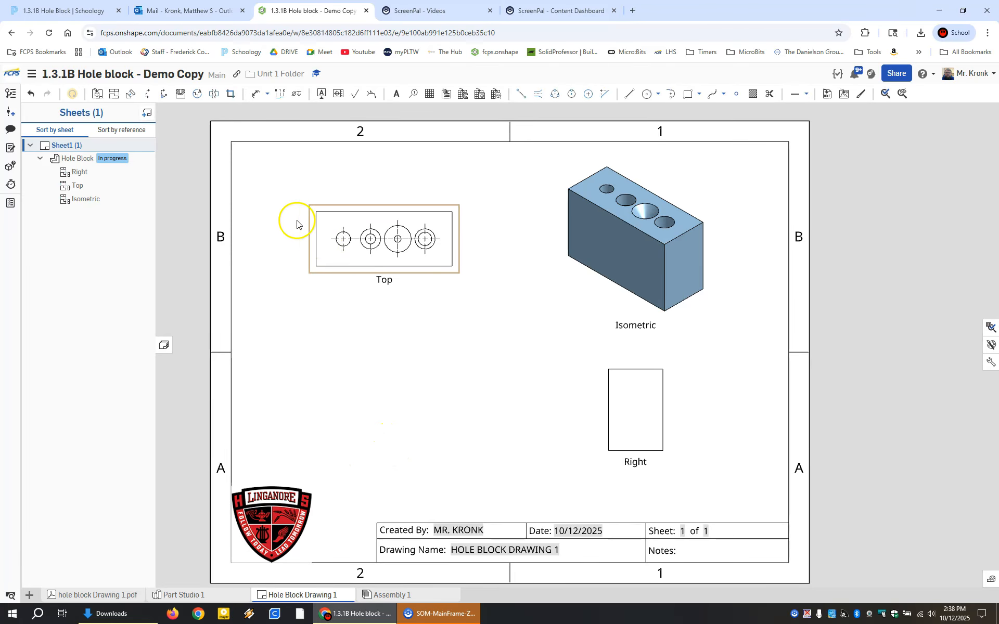
Step: Create a horizontal section view A through the four holes of the top view and place it directly below
left_click(147, 93)
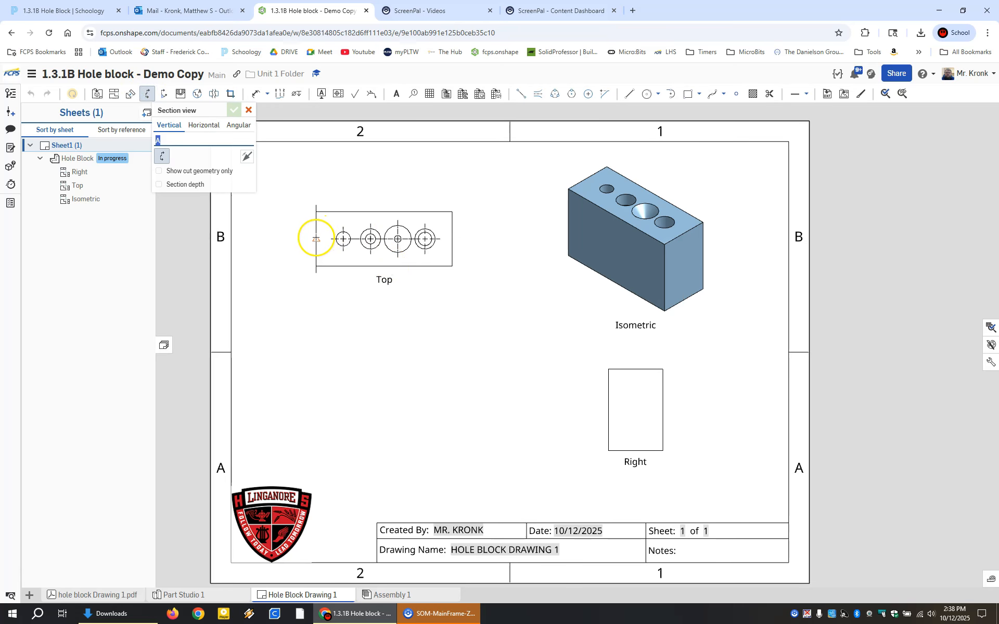
left_click(315, 239)
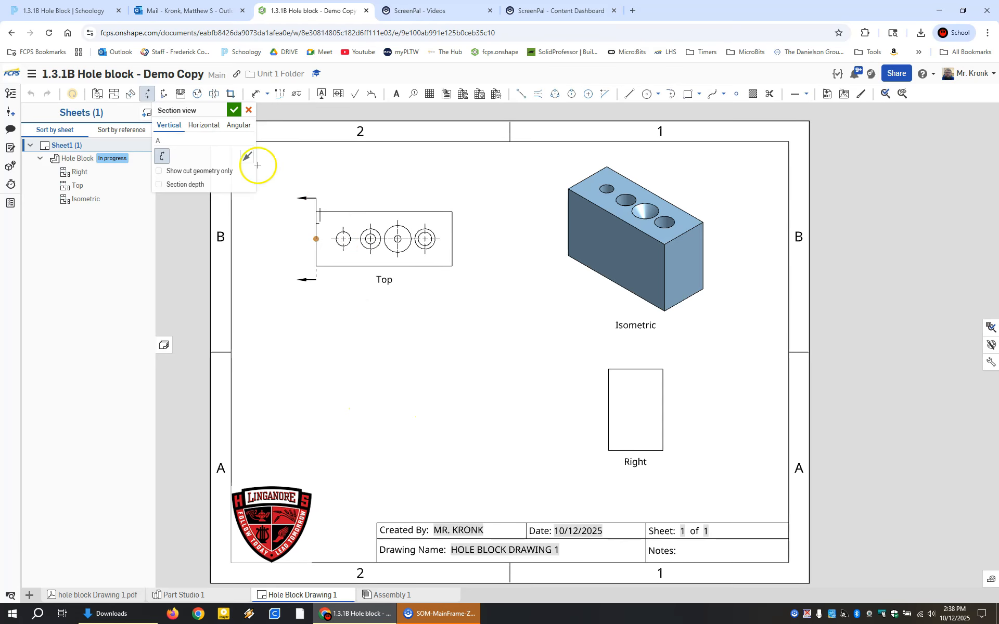
left_click(203, 124)
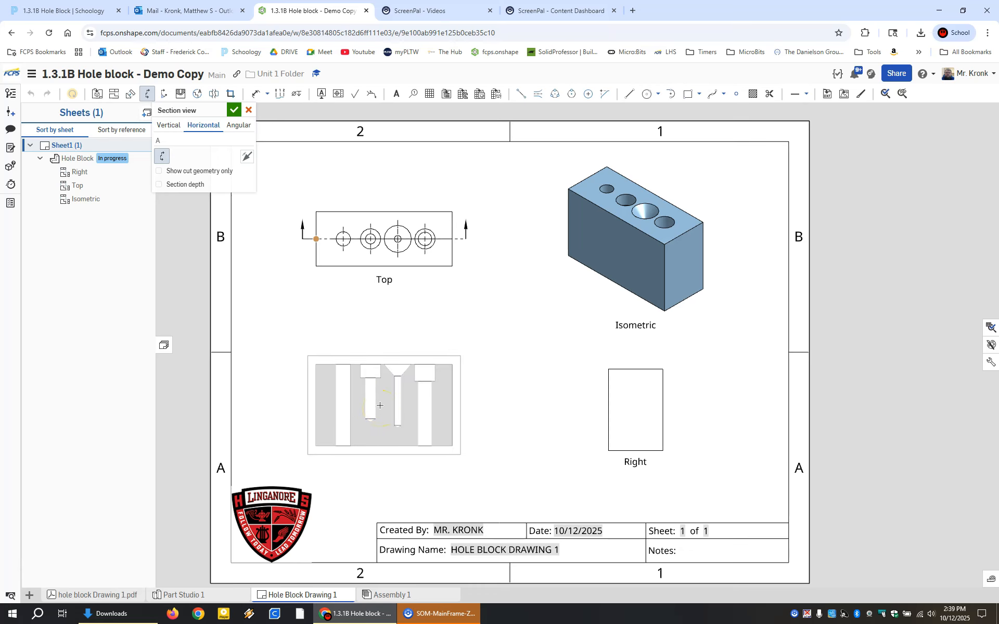
left_click(384, 408)
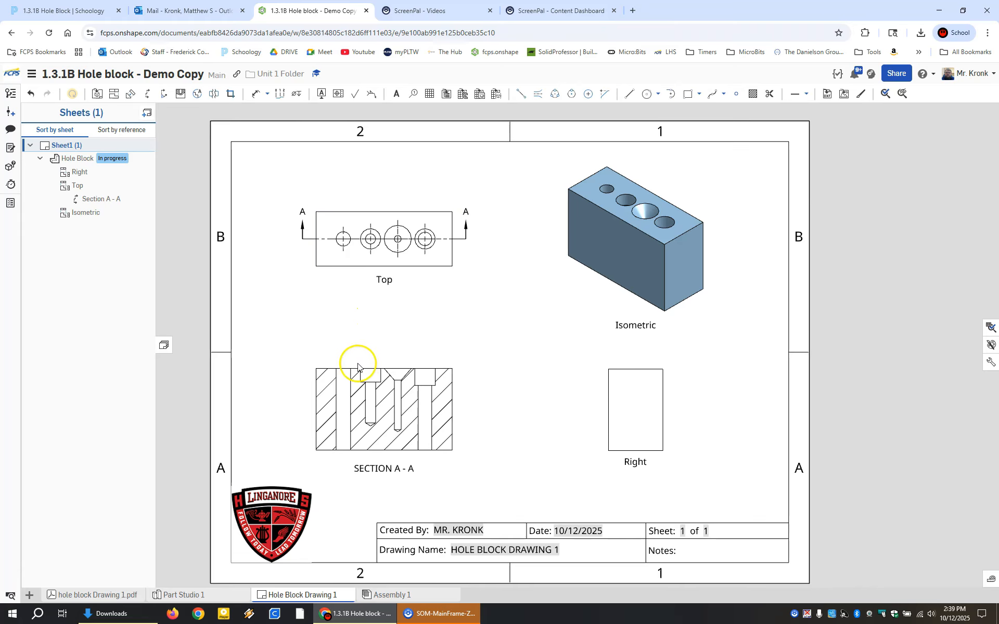
Step: Show hidden lines in the top, section A-A and right views together
left_click(363, 257)
left_click(364, 400)
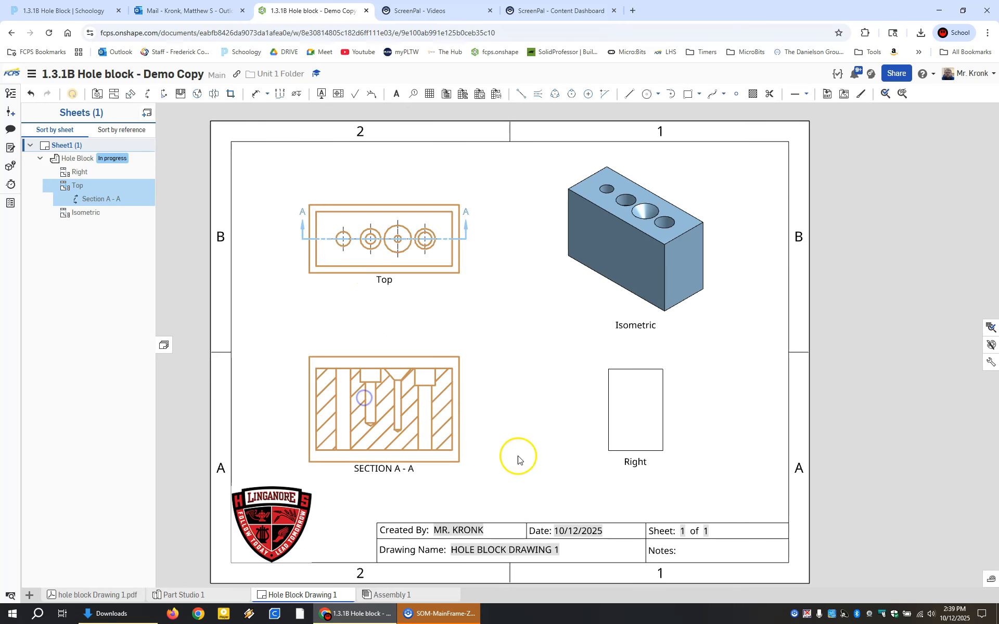
left_click(637, 429)
right_click(634, 418)
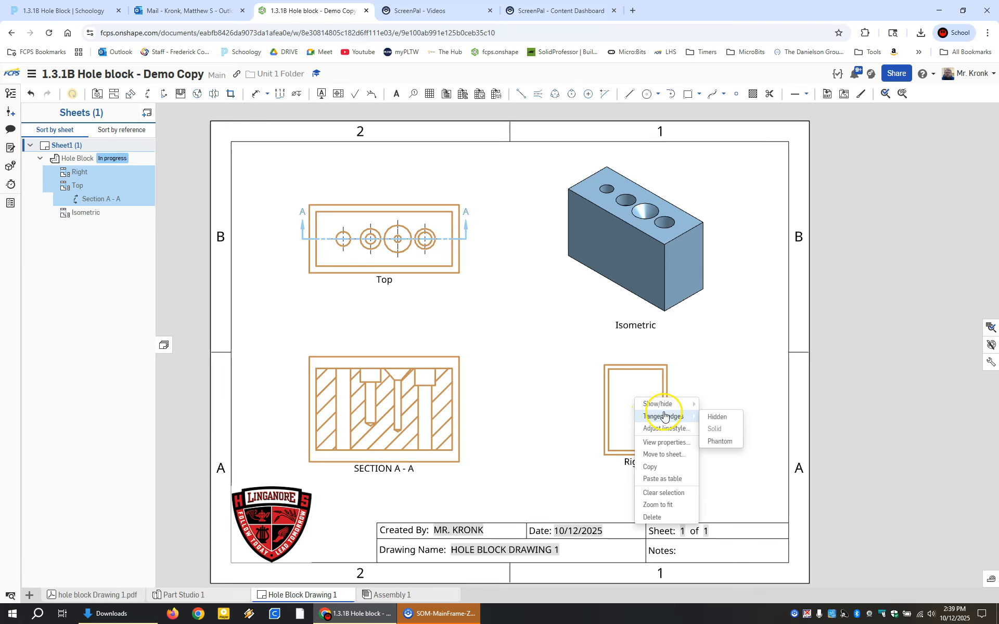
left_click(669, 411)
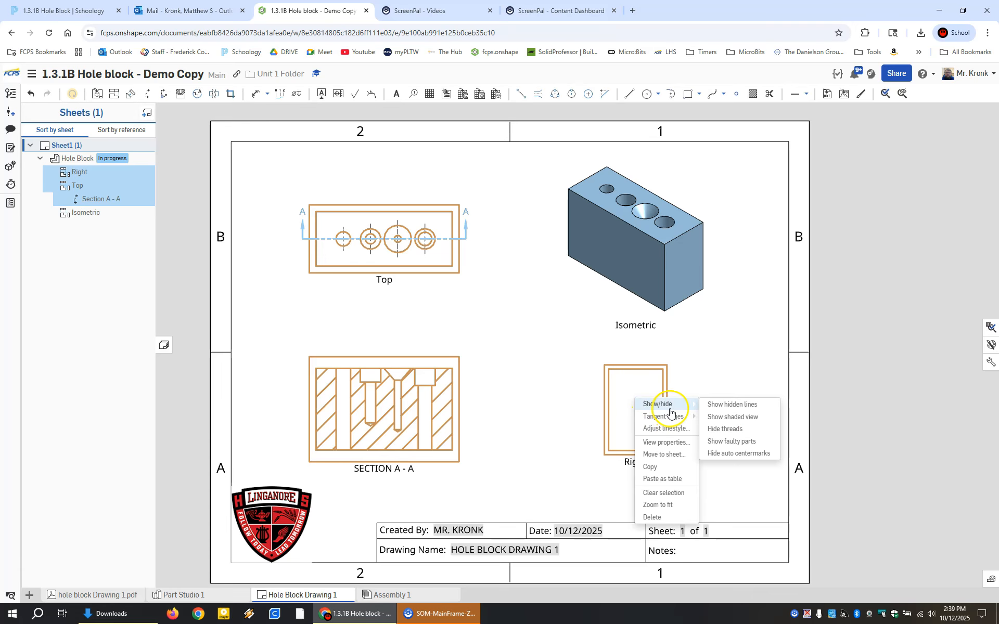
left_click(723, 409)
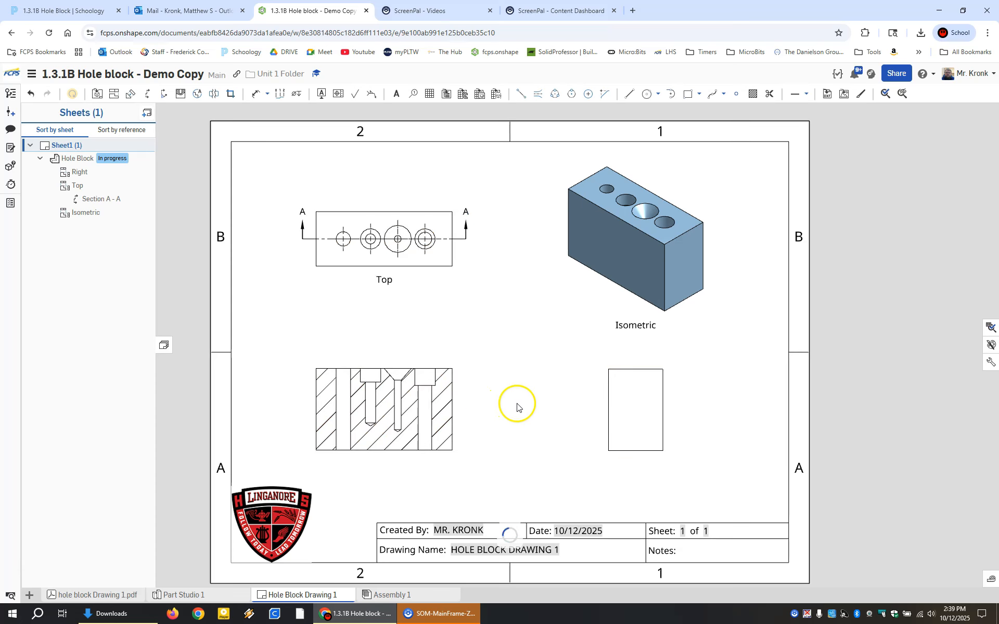
Step: Show the right, section A-A and top views as shaded views
right_click(616, 398)
left_click(701, 403)
mouse_move(700, 385)
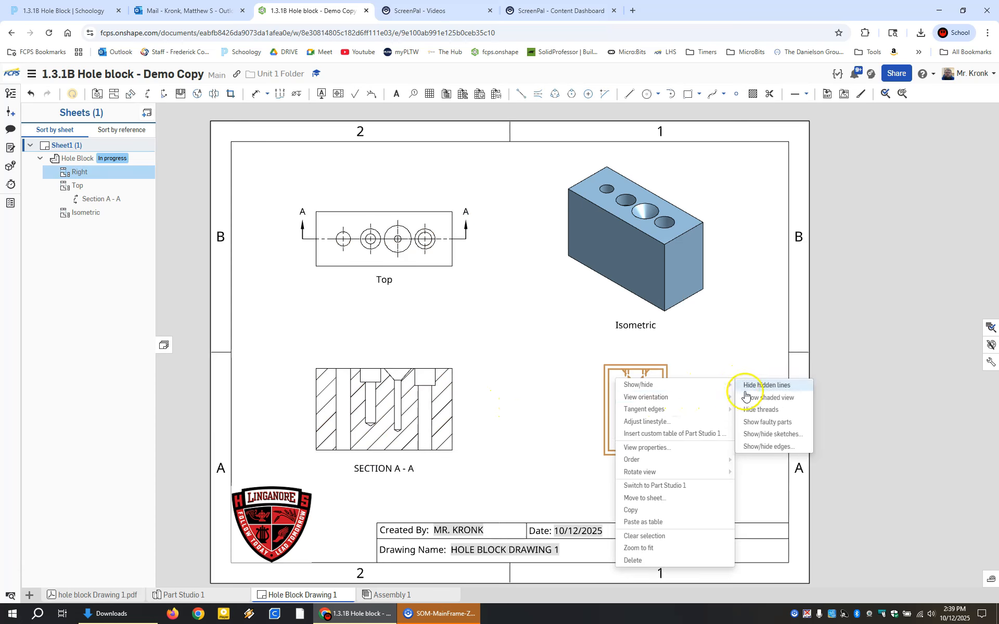
left_click(746, 397)
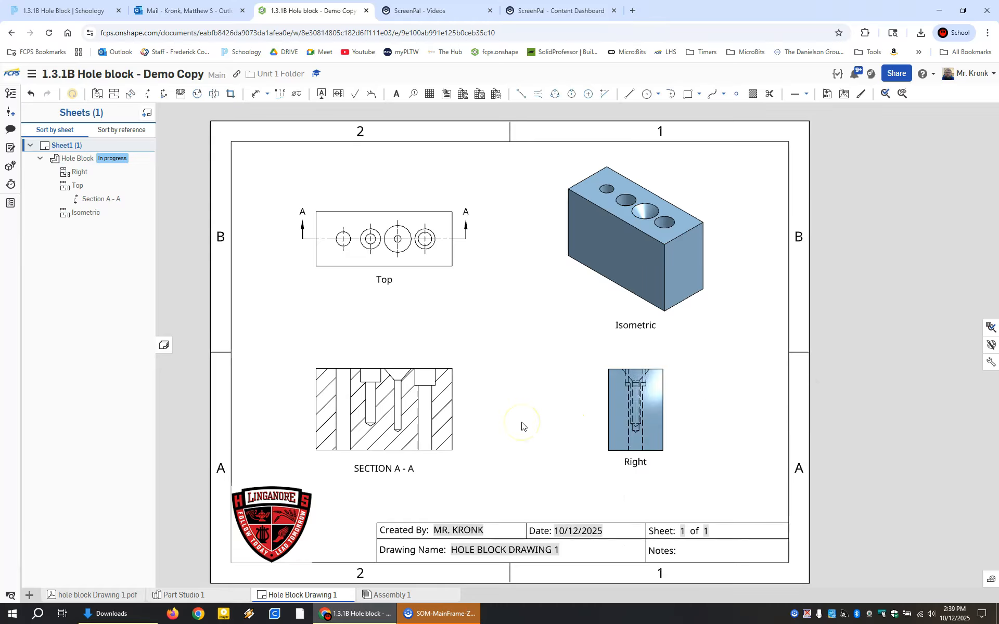
right_click(404, 411)
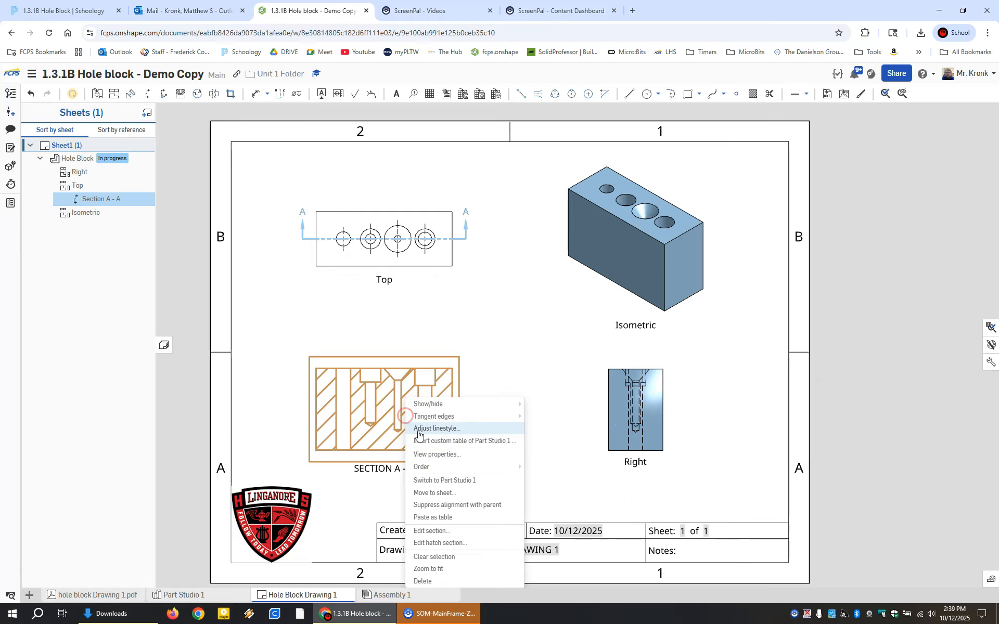
mouse_move(513, 416)
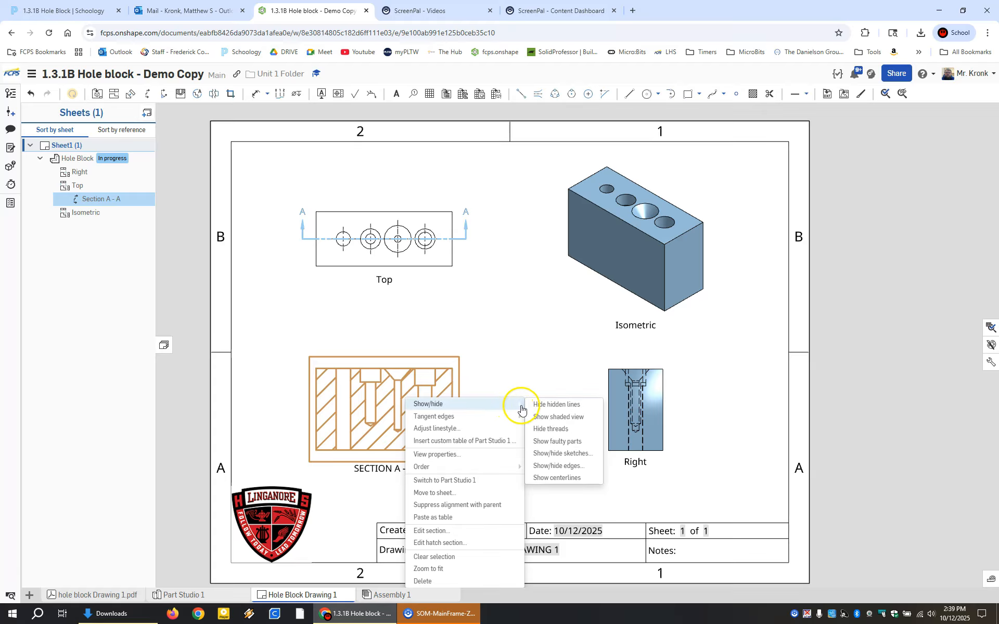
left_click(555, 409)
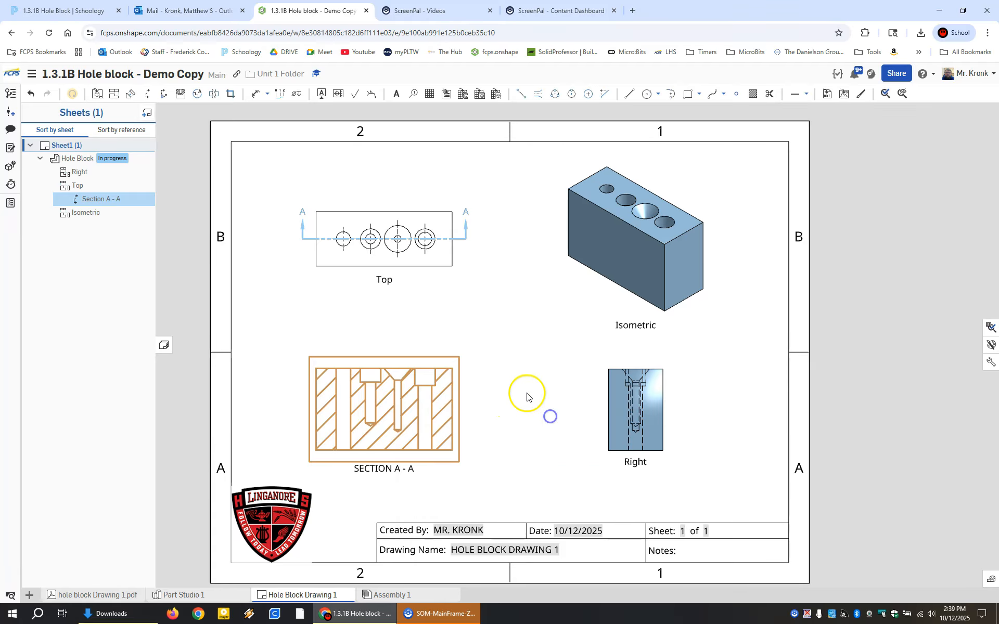
right_click(442, 261)
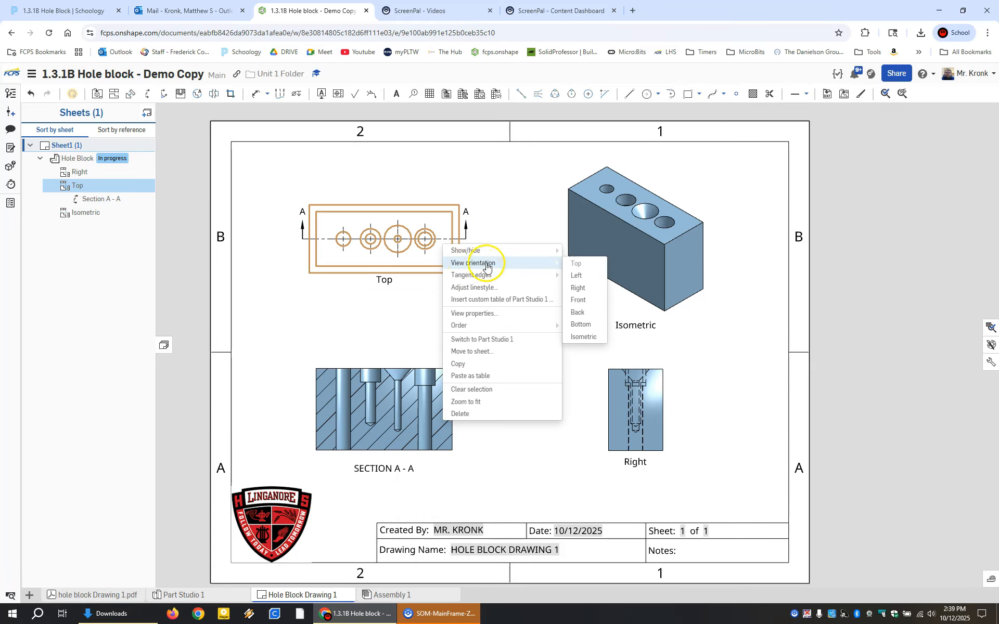
mouse_move(551, 255)
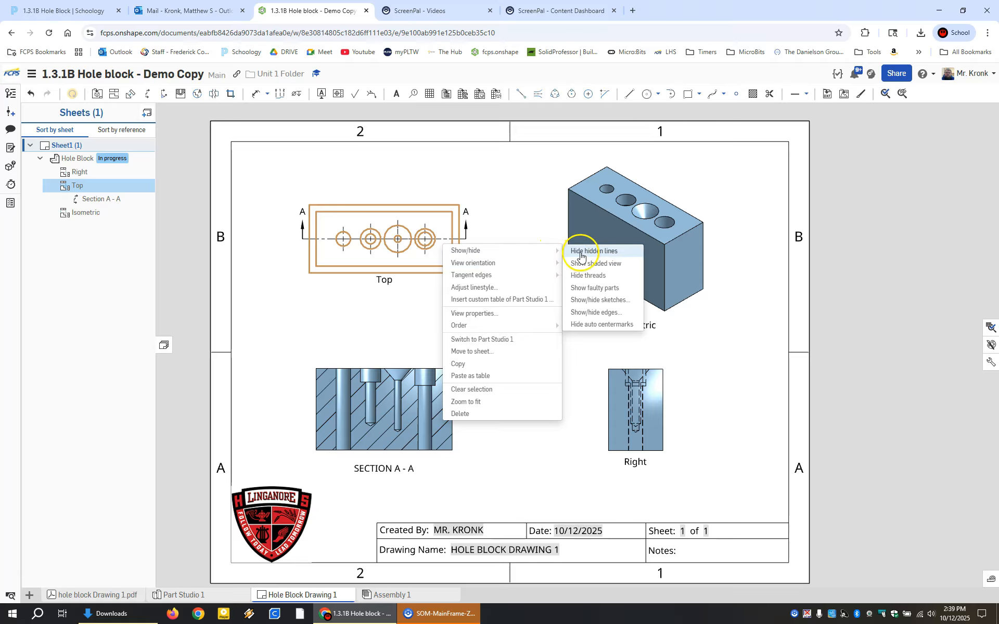
left_click(584, 269)
left_click(514, 394)
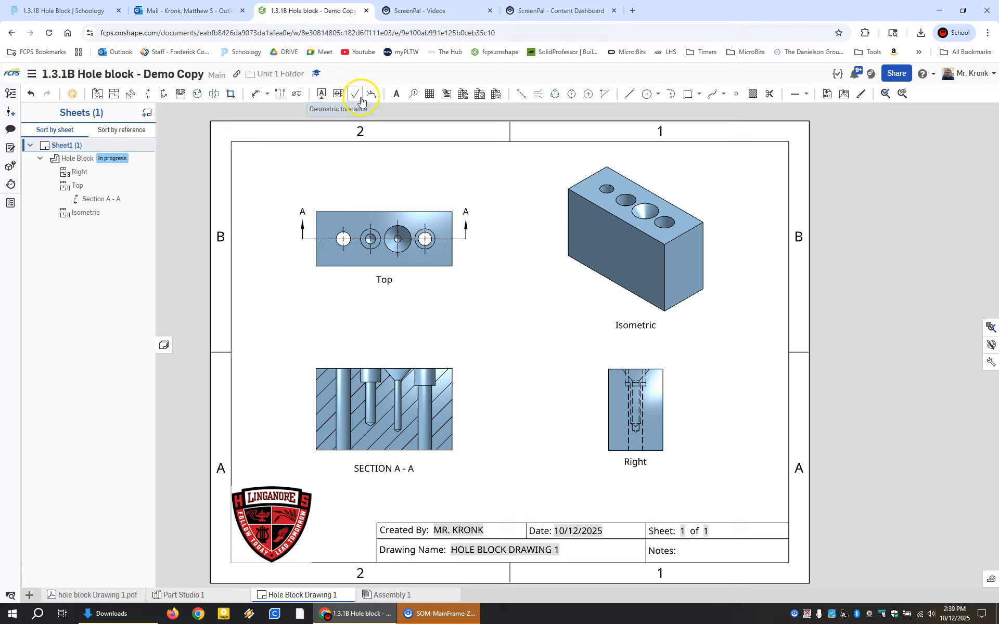
Step: Add hole callouts above the top view for all four holes and move the leftmost hole's callout slightly down, clear of its neighbour
left_click(396, 96)
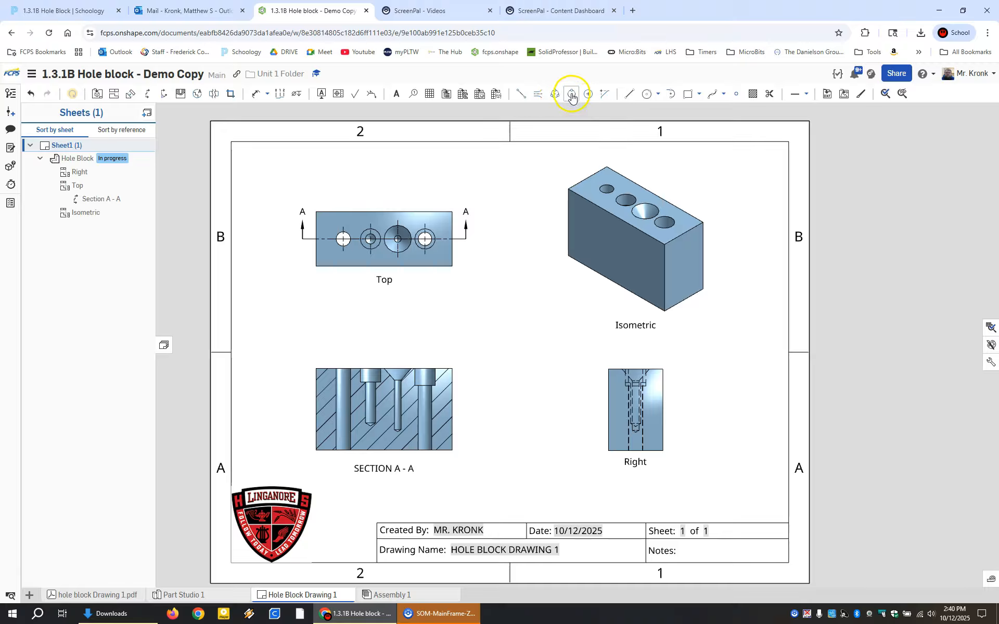
left_click(296, 95)
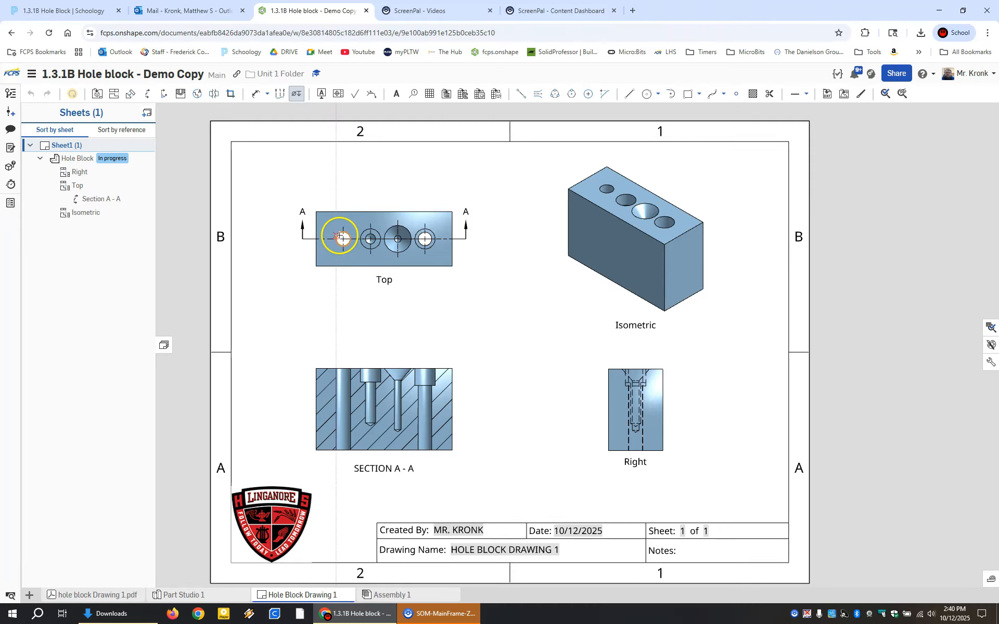
left_click(339, 235)
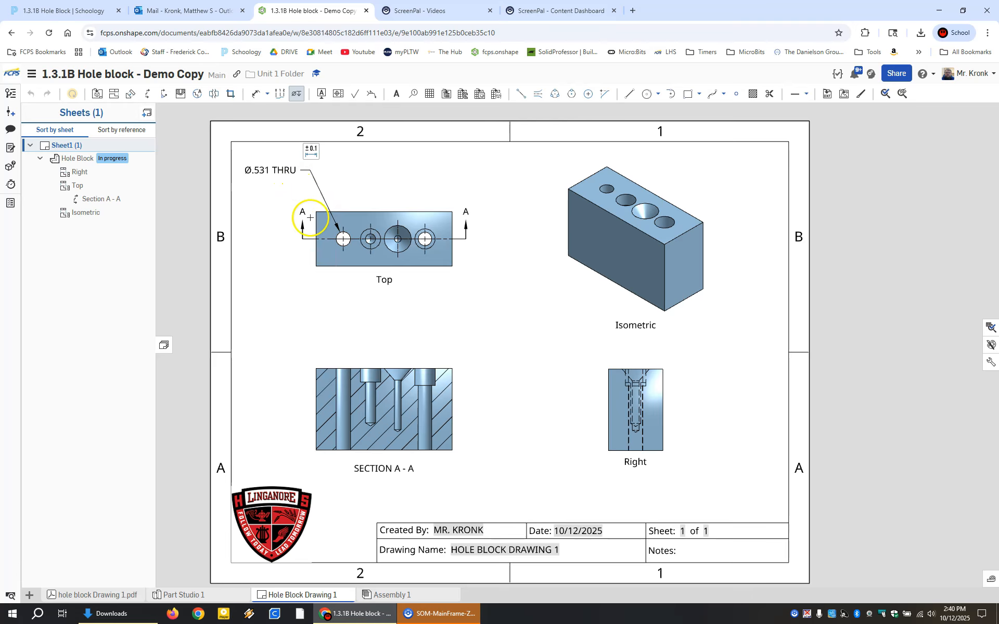
left_click(361, 232)
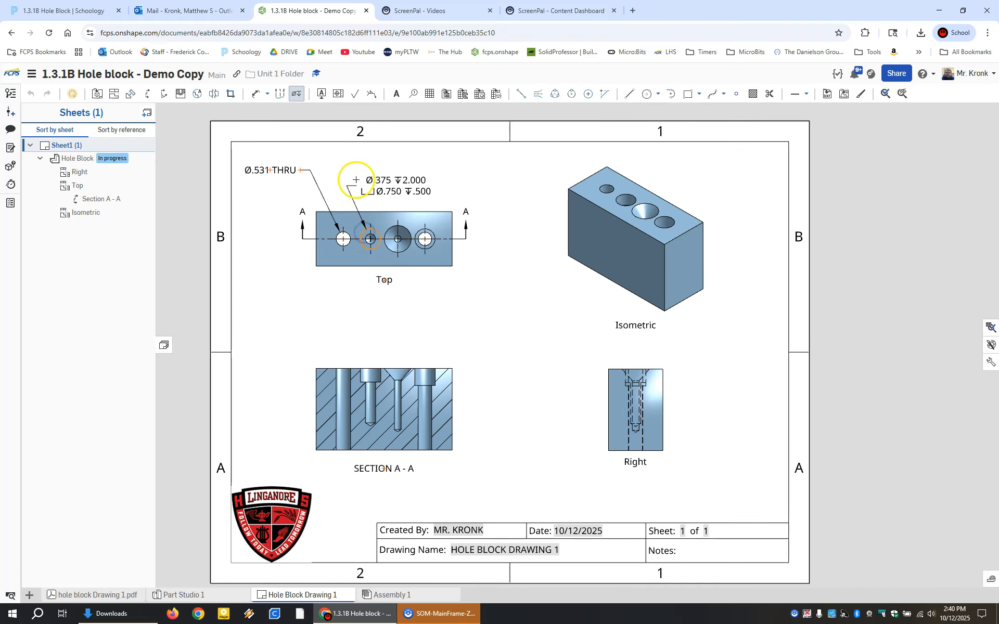
left_click(323, 152)
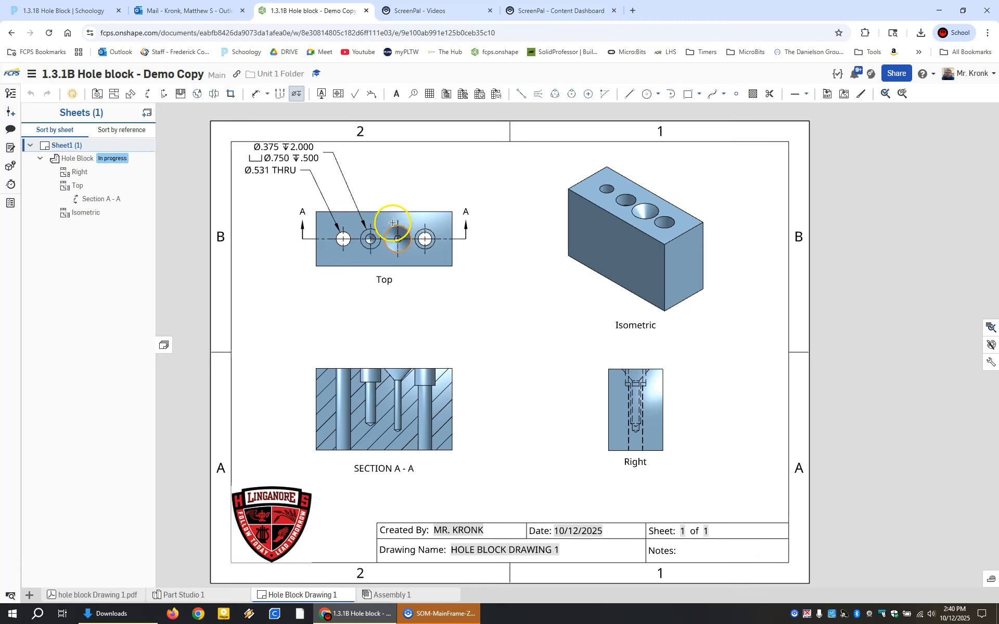
left_click(391, 214)
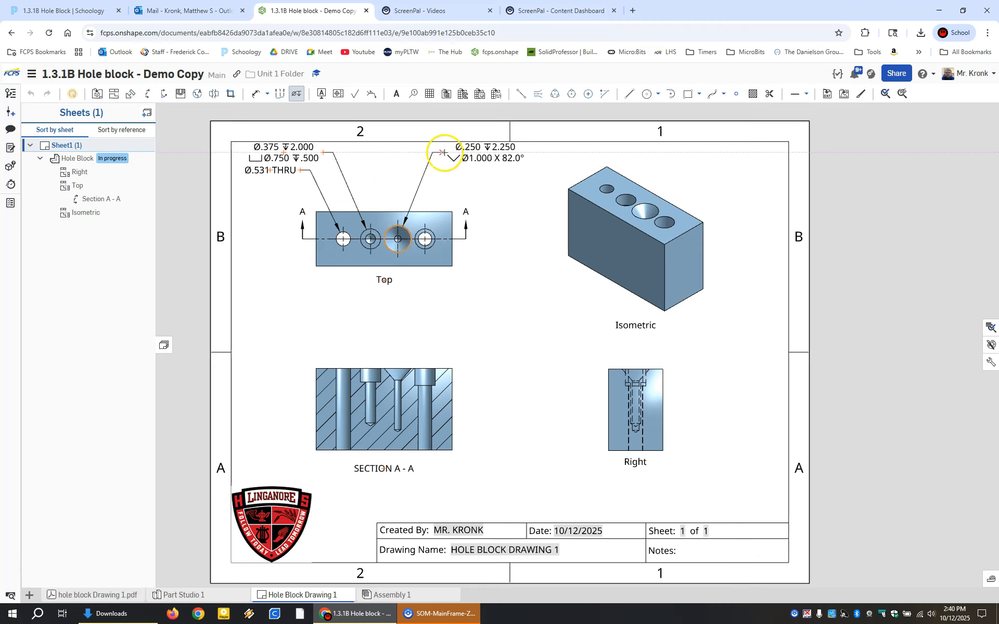
left_click(440, 153)
left_click(427, 233)
left_click(456, 181)
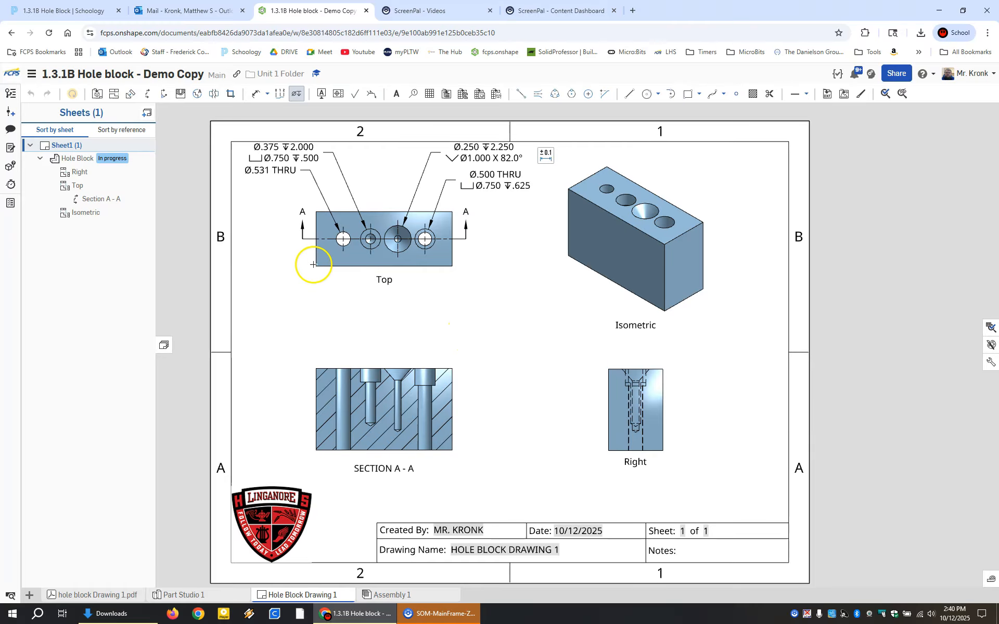
key("Escape")
left_click_drag(271, 175, 279, 185)
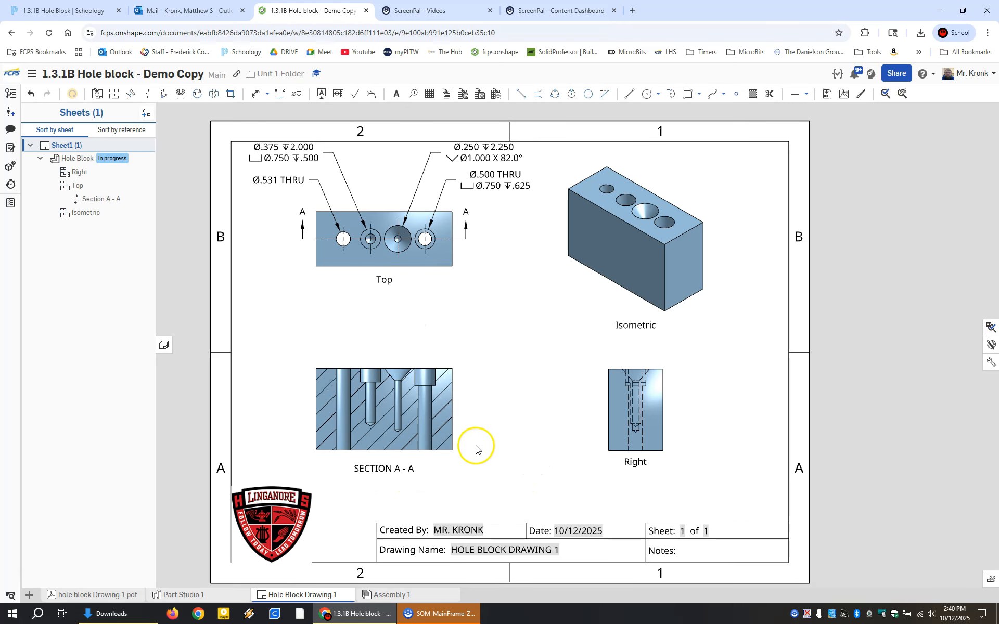
Step: Dimension the block's length and width on the top view and its height on the section view
key("d")
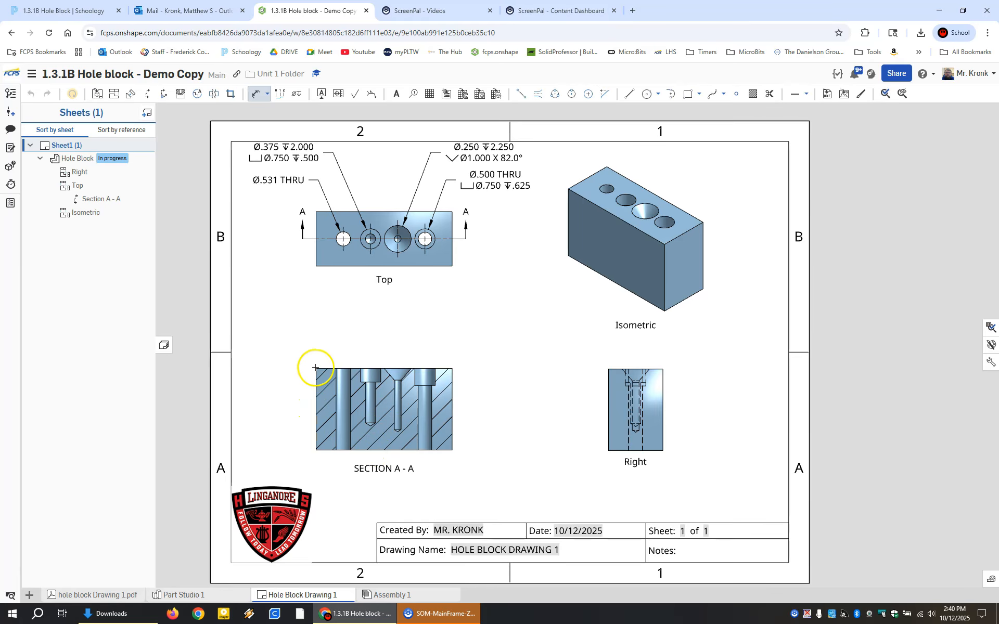
left_click(380, 266)
left_click(384, 319)
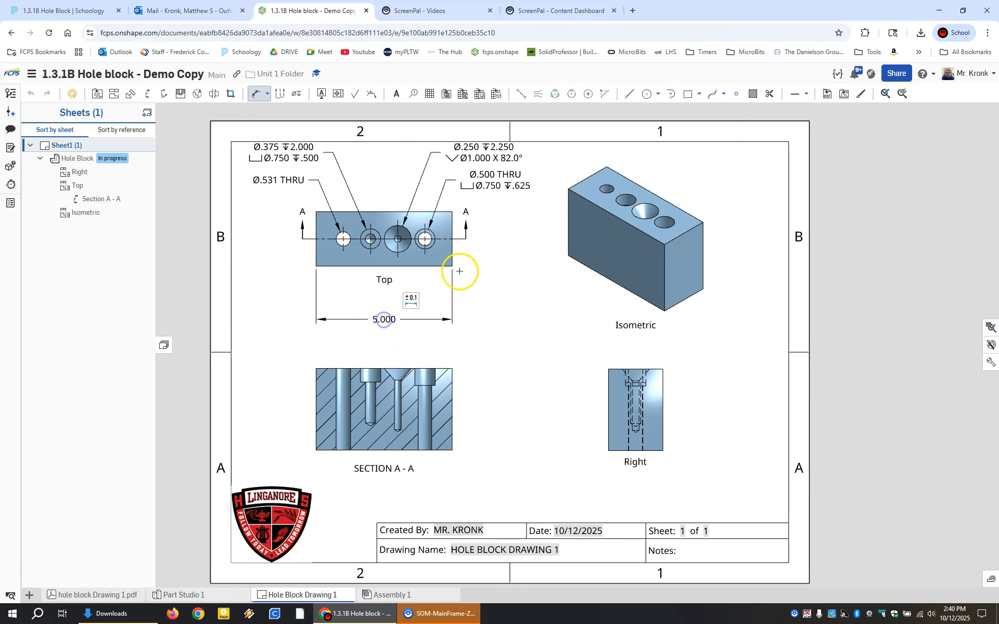
left_click(453, 252)
left_click(495, 240)
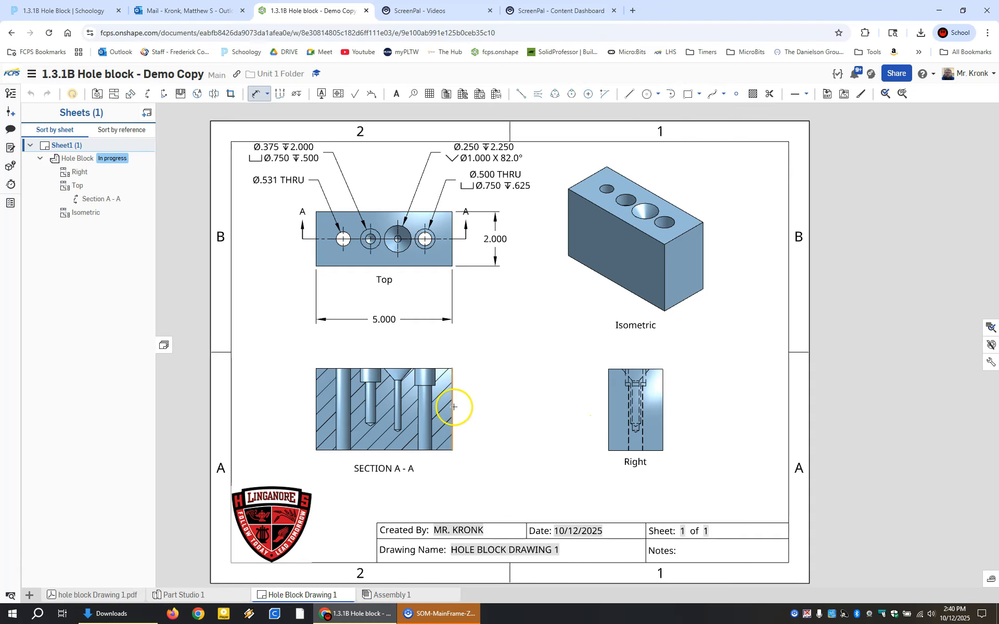
left_click(454, 407)
left_click(504, 409)
key("Escape")
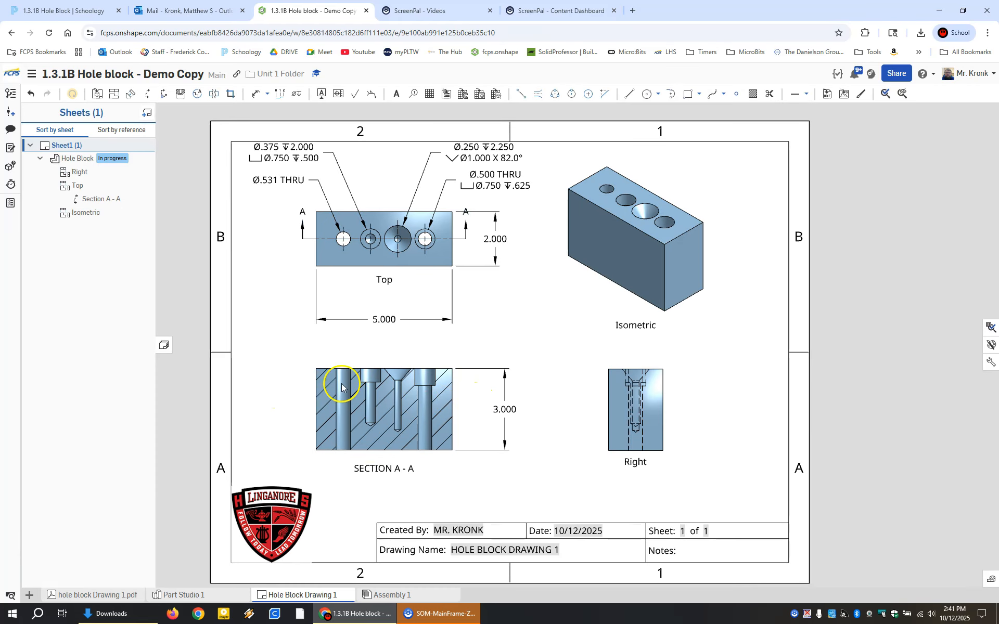
Step: Export Hole Block Drawing 1 as a color PDF download
left_click(319, 598)
right_click(319, 598)
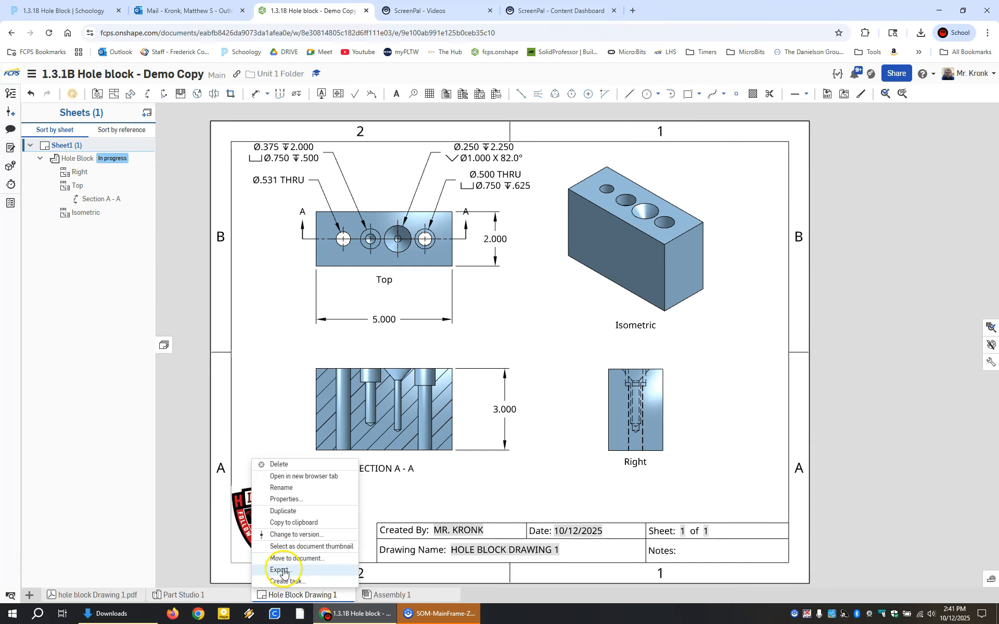
left_click(283, 569)
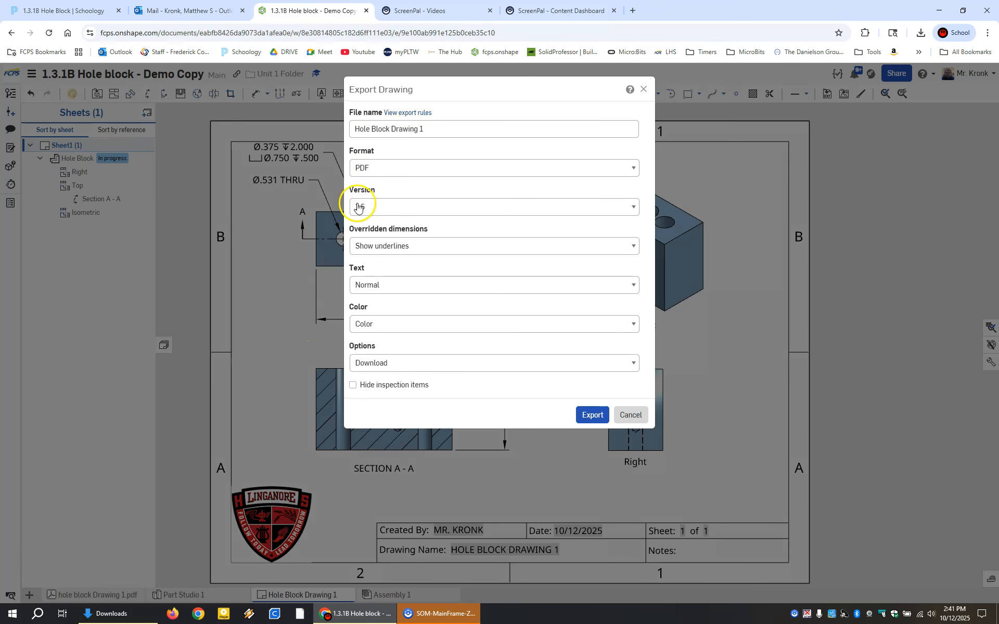
left_click(595, 422)
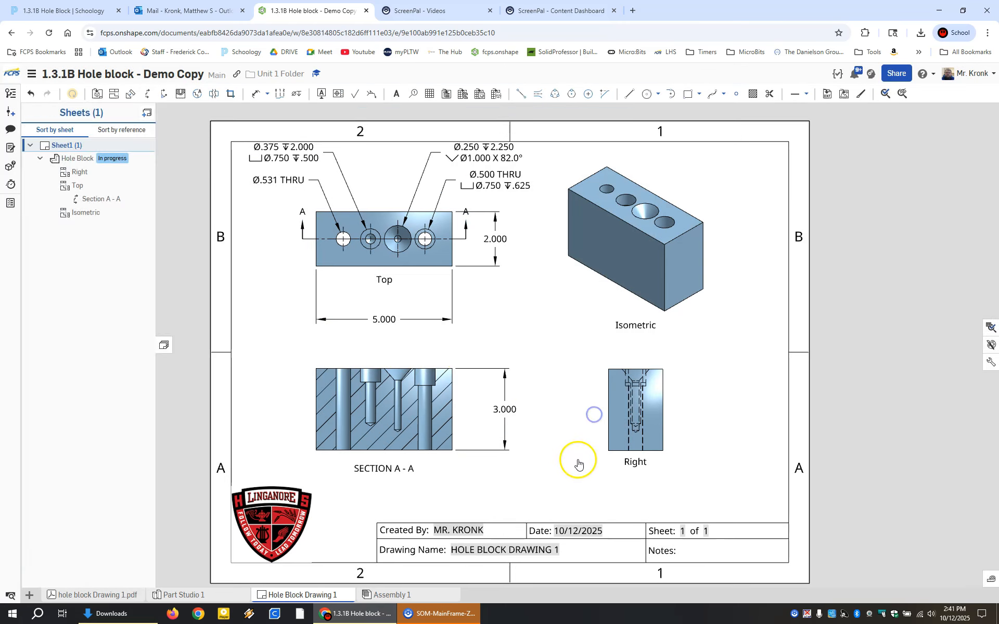